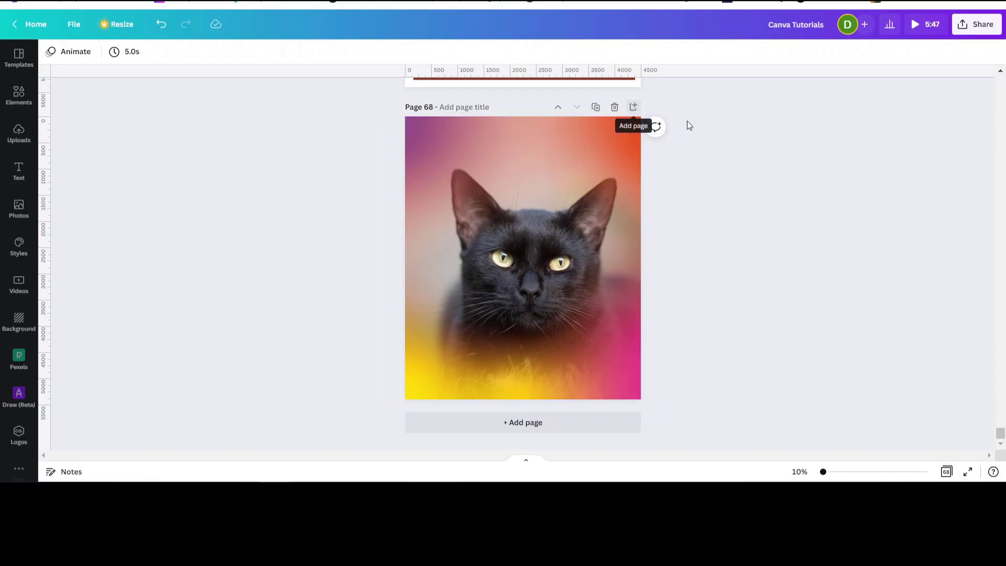
# Step: Add blank page 69 after the cat page and search Elements for 'frame'
pyautogui.click(632, 107)
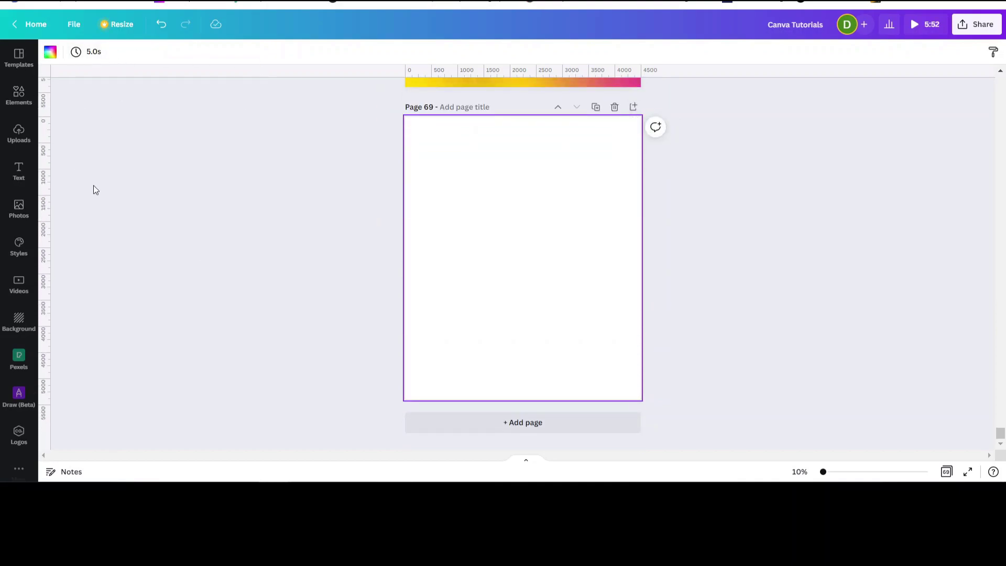
pyautogui.click(18, 92)
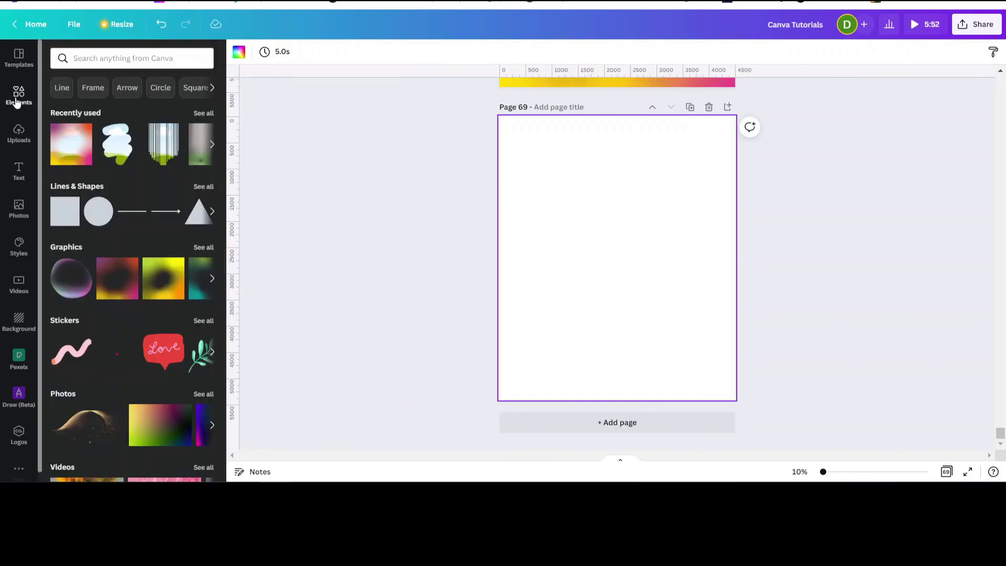
pyautogui.click(82, 55)
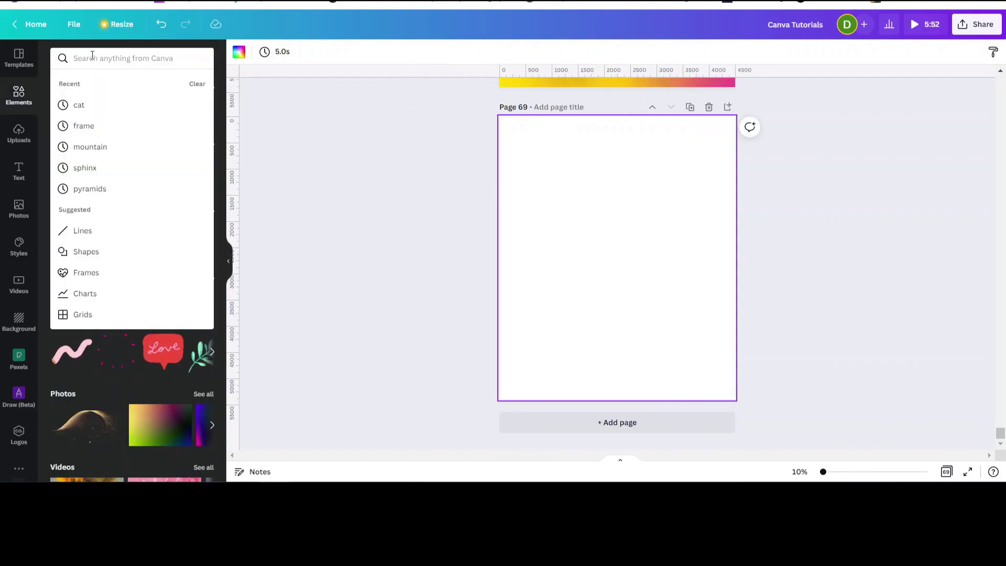
pyautogui.write('frame')
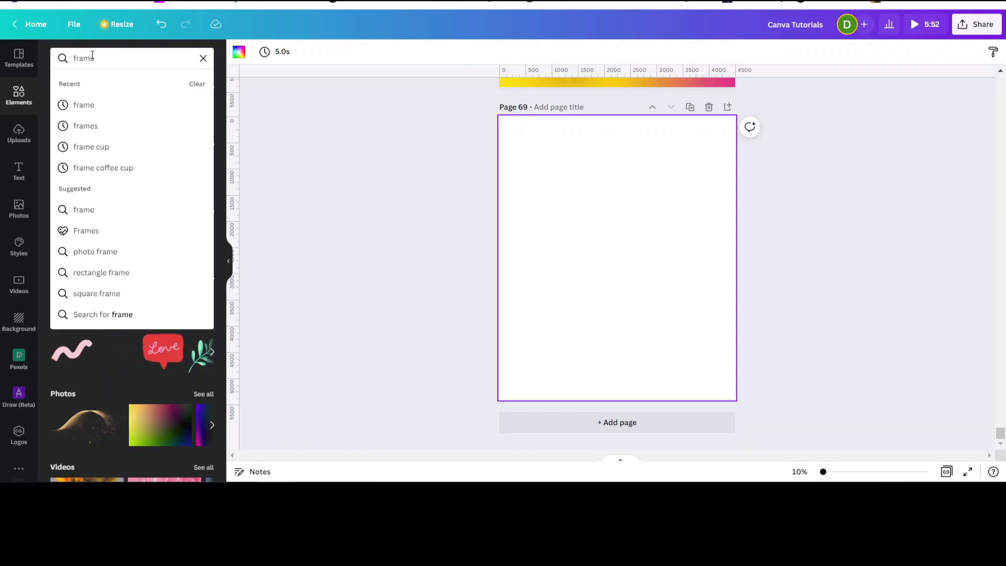
pyautogui.press('Return')
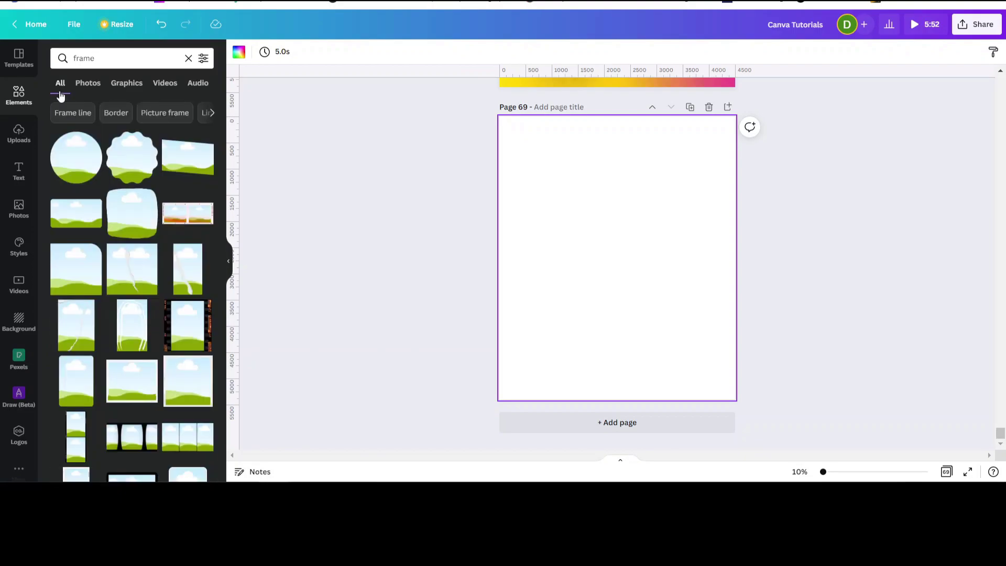
# Step: Preview the Photos results for 'frame', then browse the frame shapes under All
pyautogui.click(84, 84)
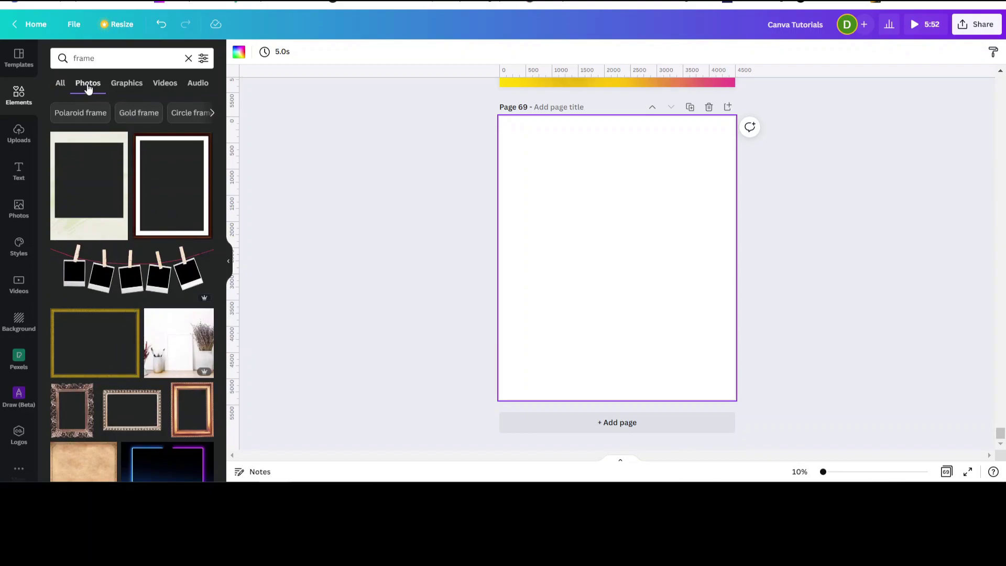
pyautogui.click(61, 83)
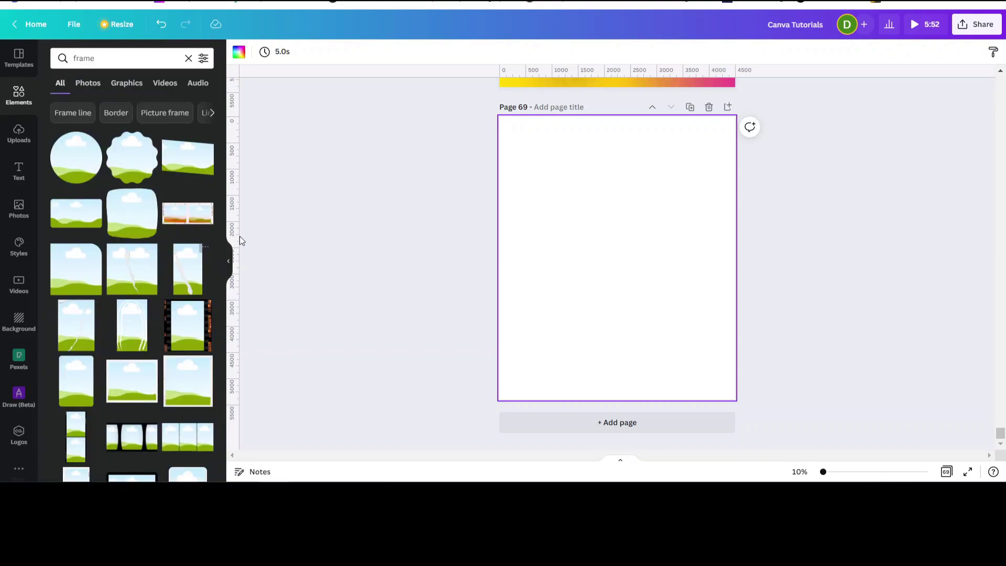
pyautogui.scroll(-3, 134, 351)
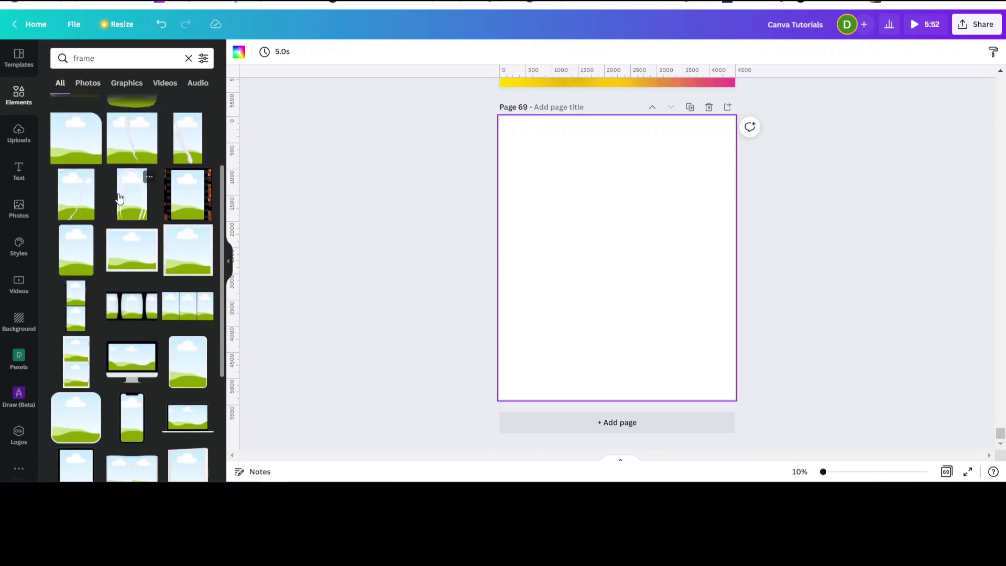
# Step: Add a landscape frame to page 69, enlarge it, and drop the black cat photo in
pyautogui.click(182, 254)
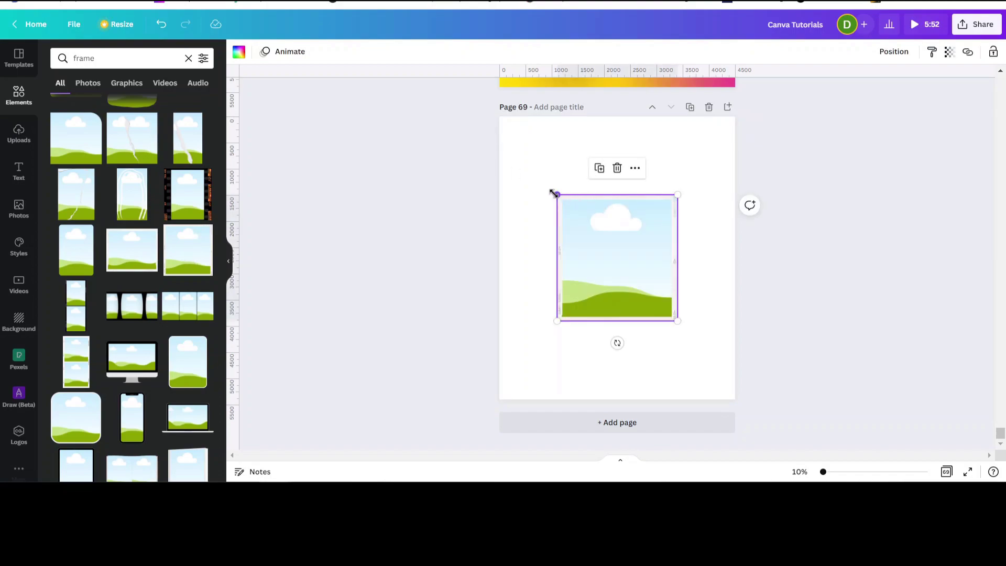
pyautogui.moveTo(555, 194); pyautogui.dragTo(518, 155)
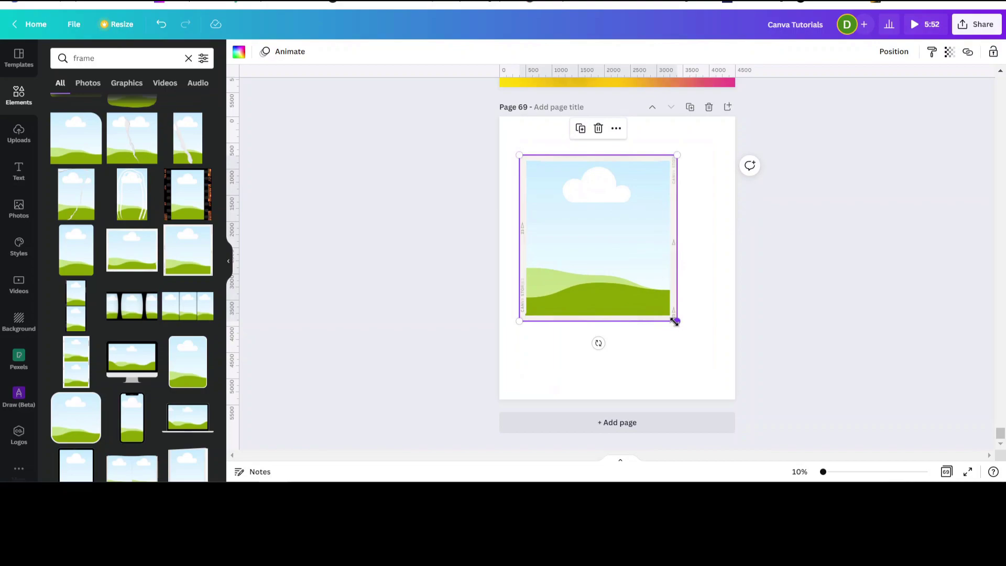
pyautogui.moveTo(675, 321); pyautogui.dragTo(705, 388)
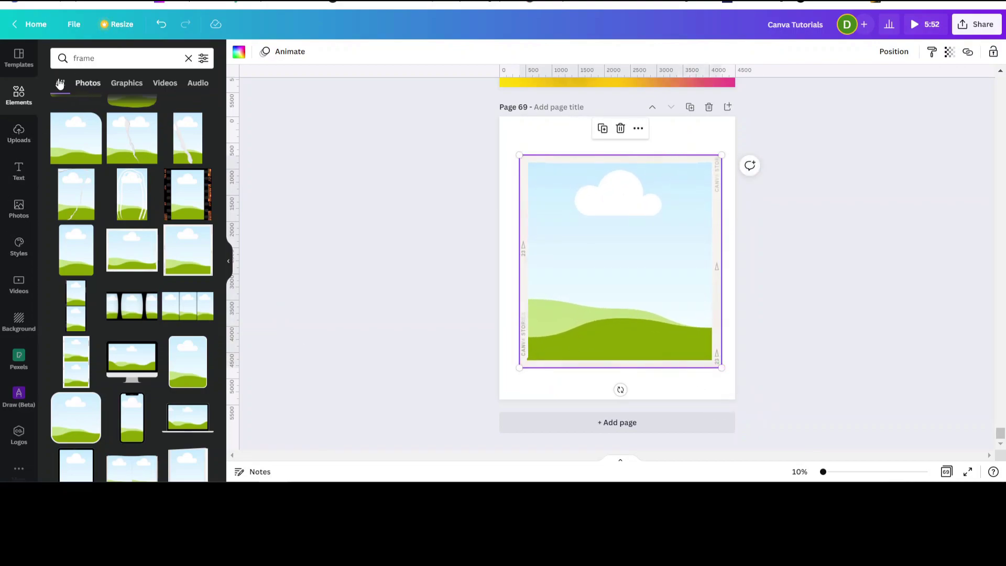
pyautogui.click(19, 209)
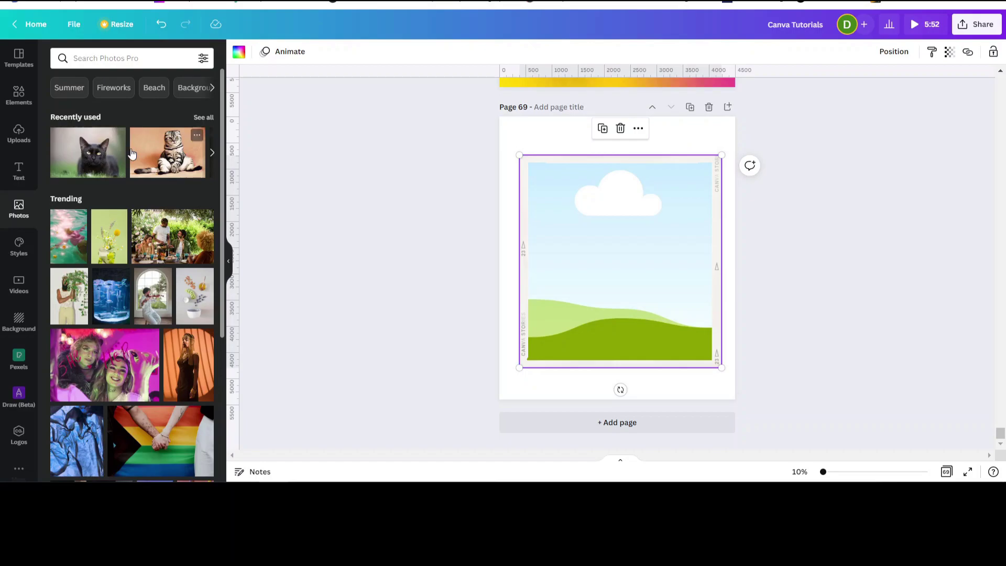
pyautogui.moveTo(79, 163); pyautogui.dragTo(531, 269)
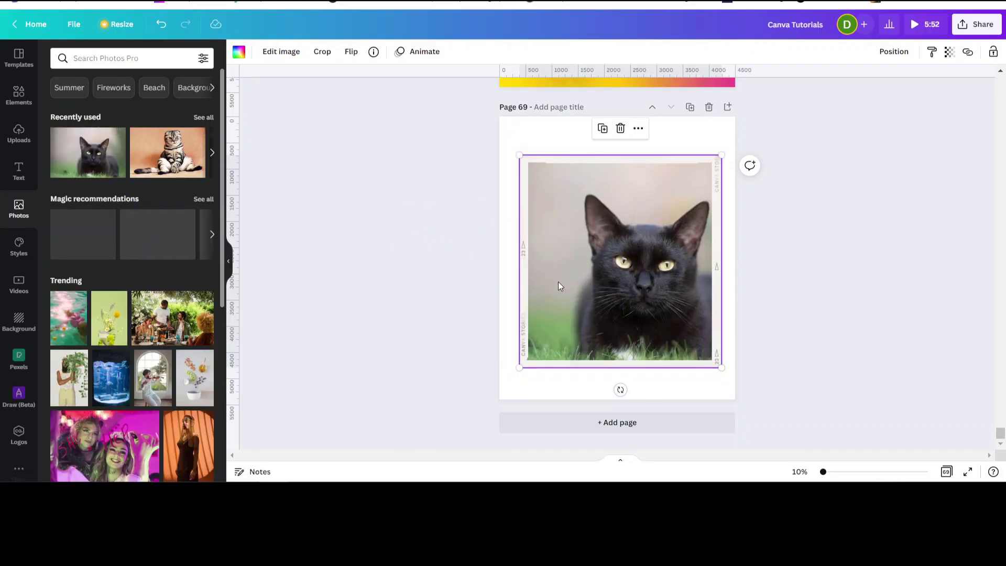
# Step: Crop the black cat photo larger and recentred so the cat's face fills the frame
pyautogui.doubleClick(615, 290)
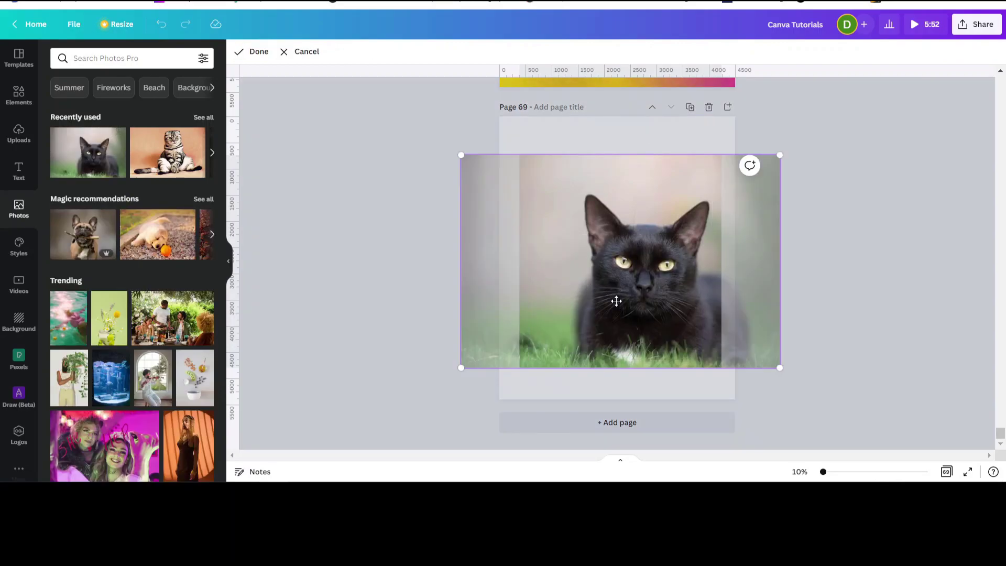
pyautogui.moveTo(610, 283); pyautogui.dragTo(587, 281)
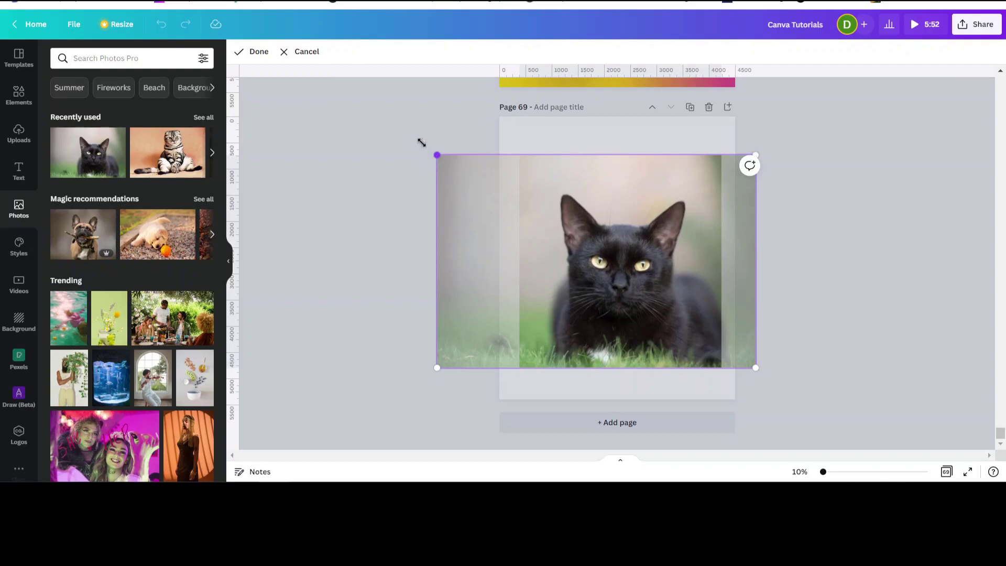
pyautogui.moveTo(437, 155); pyautogui.dragTo(411, 135)
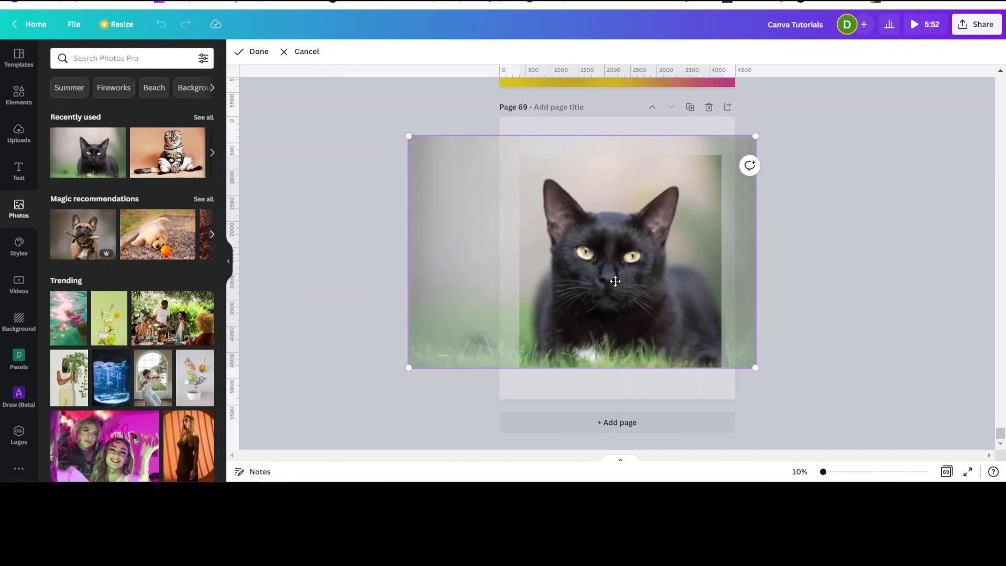
pyautogui.moveTo(607, 277); pyautogui.dragTo(620, 272)
pyautogui.click(836, 298)
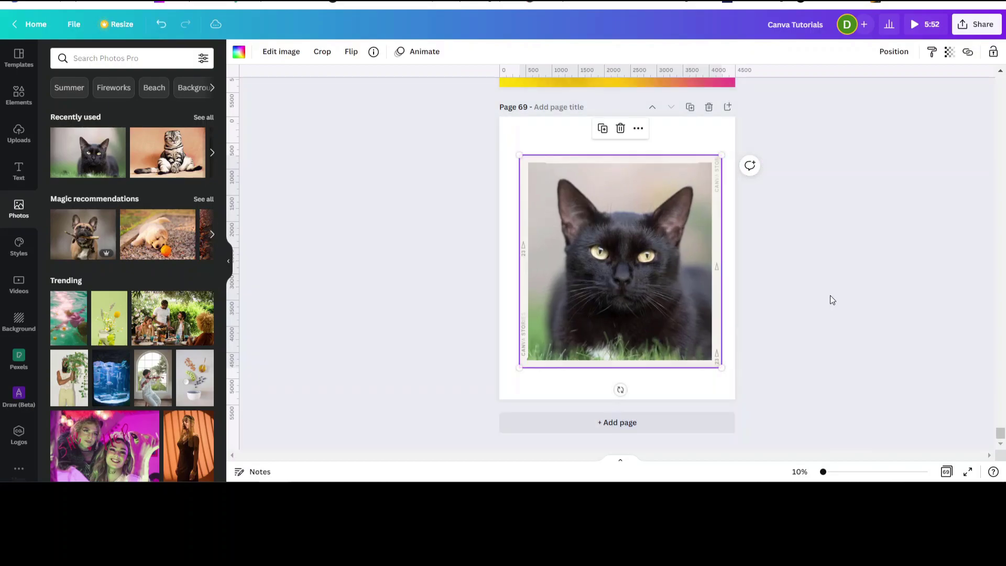
pyautogui.click(836, 297)
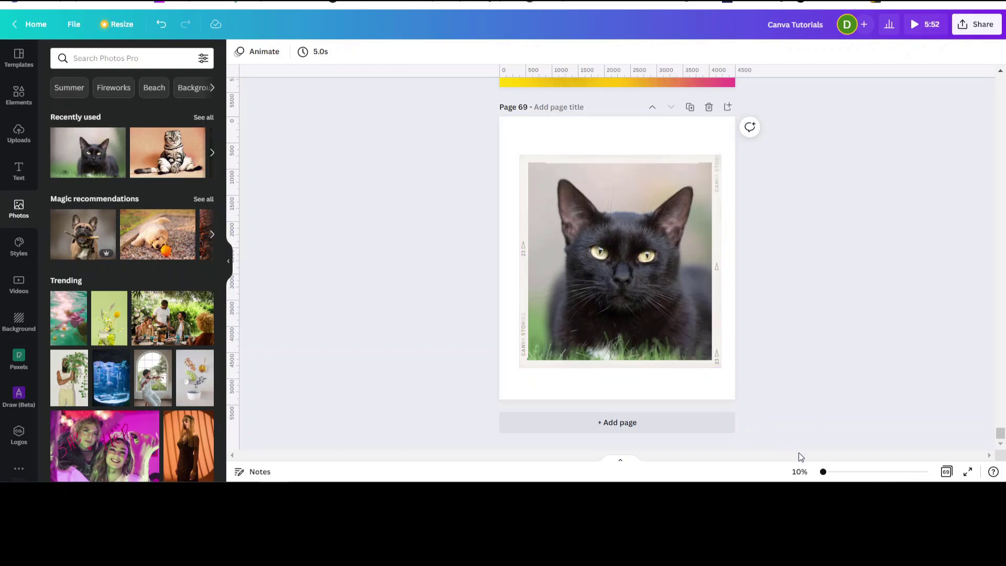
pyautogui.moveTo(824, 472); pyautogui.dragTo(822, 473)
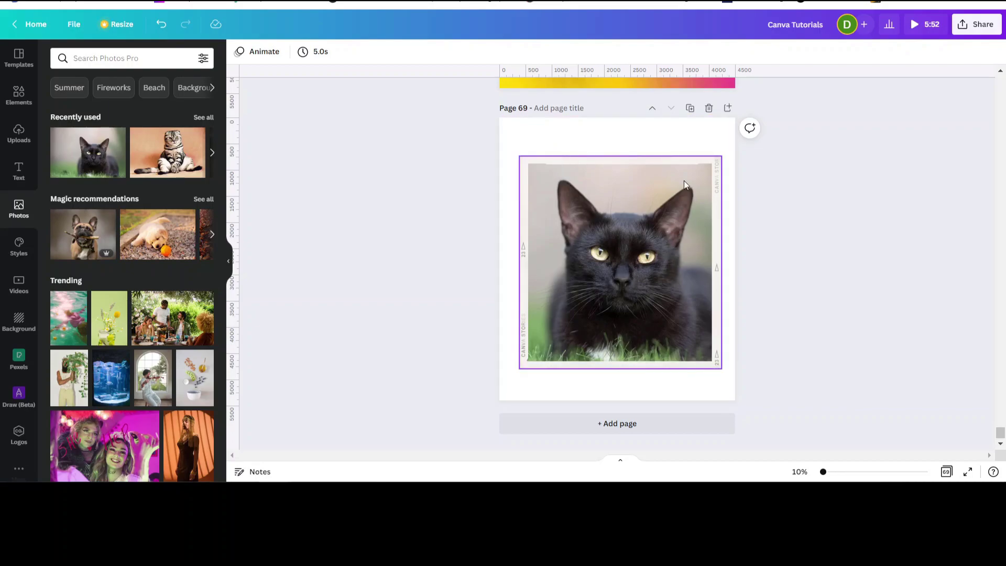
# Step: Detach the cat photo, move it down, and delete the empty cloud frame
pyautogui.rightClick(630, 239)
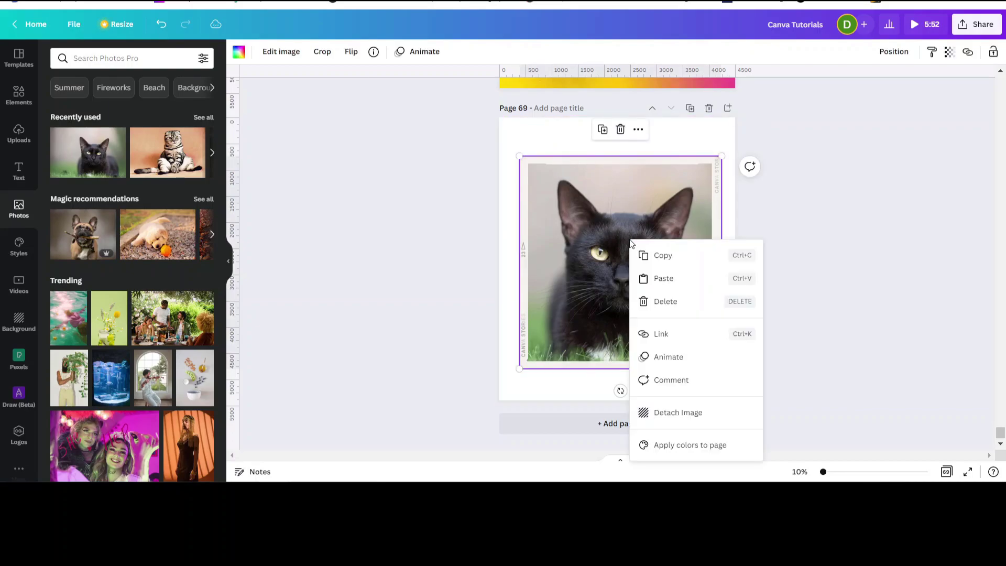
pyautogui.click(681, 416)
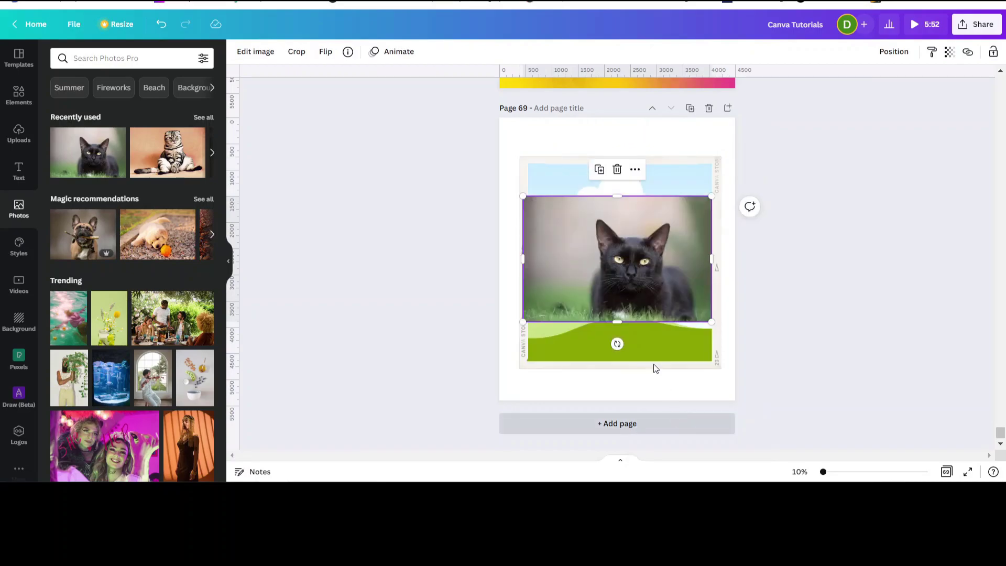
pyautogui.moveTo(637, 266); pyautogui.dragTo(712, 435)
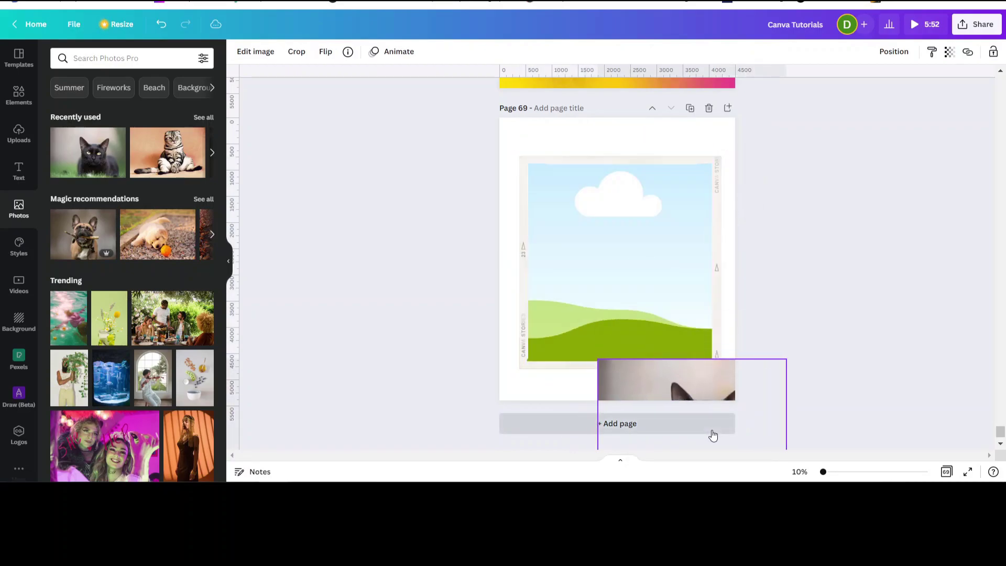
pyautogui.click(626, 243)
pyautogui.press('Delete')
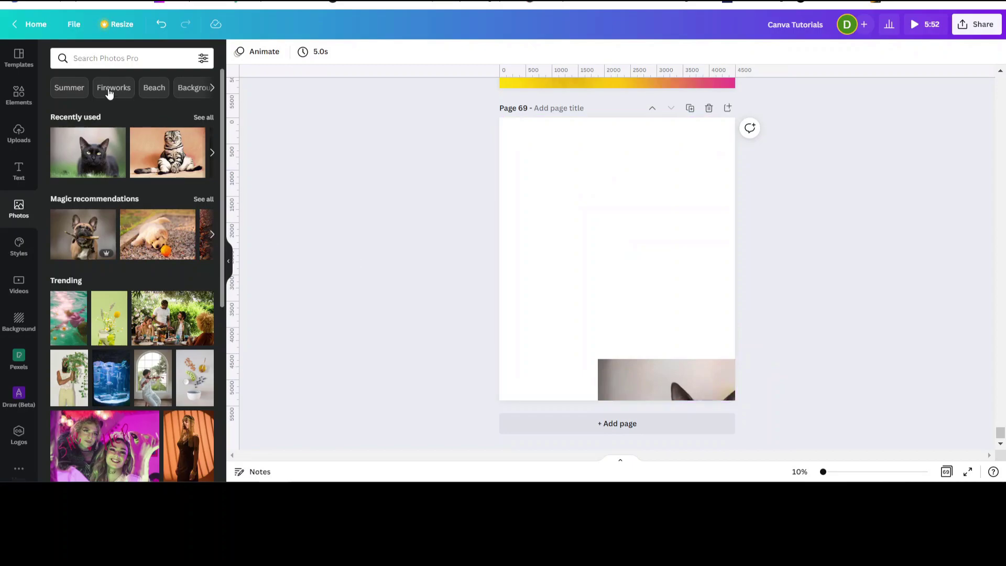
# Step: Add the brushstroke-shaped frame from the 'frame' results and fill it with the cat photo
pyautogui.click(18, 97)
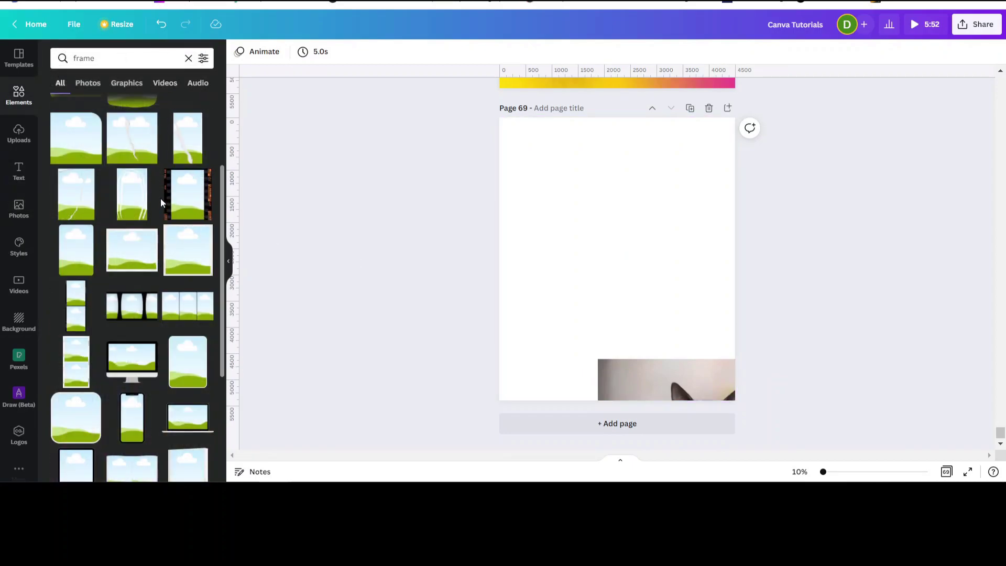
pyautogui.scroll(-4, 160, 236)
pyautogui.scroll(-5, 160, 236)
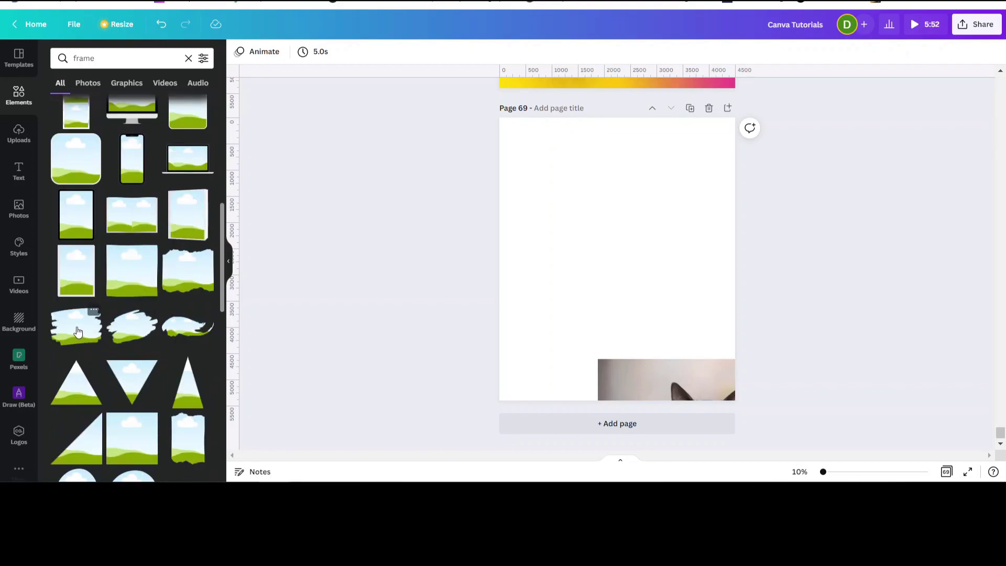
pyautogui.click(76, 331)
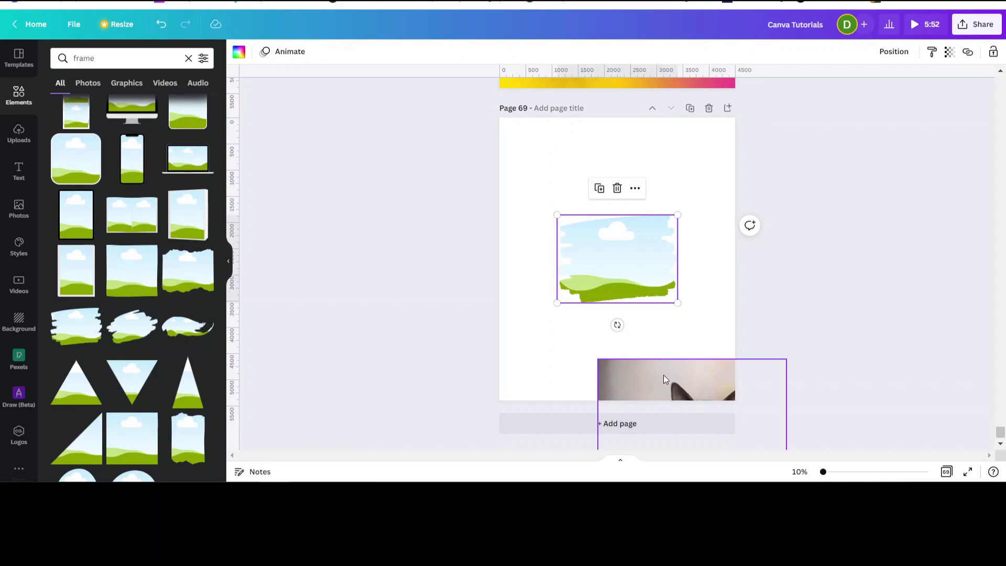
pyautogui.moveTo(630, 359); pyautogui.dragTo(602, 253)
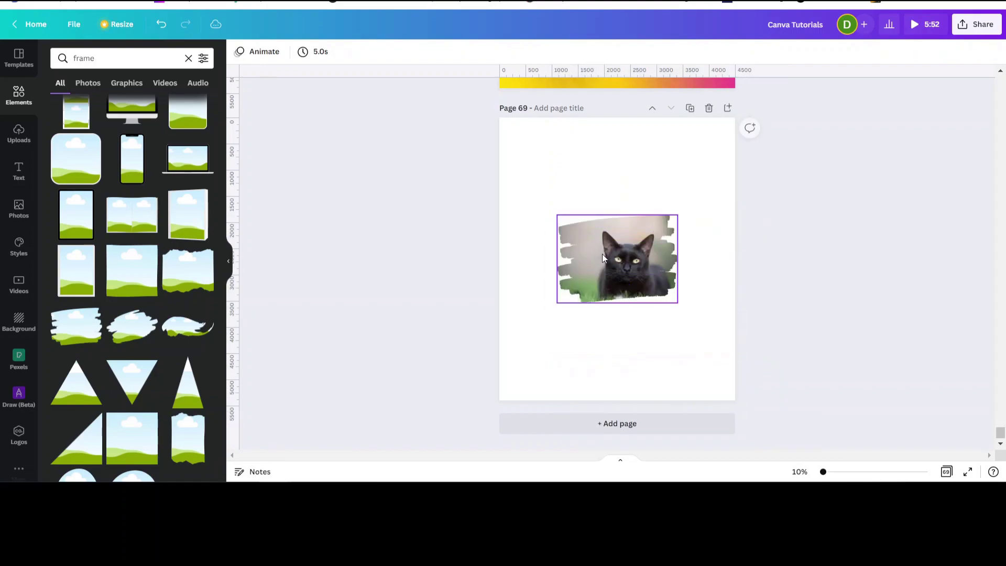
pyautogui.click(645, 375)
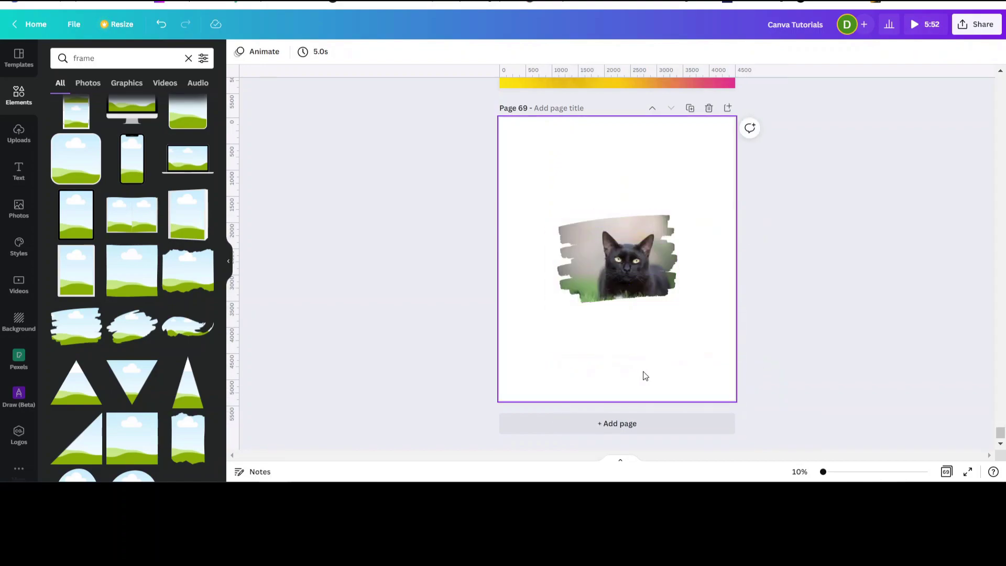
# Step: Detach the cat photo from the brushstroke frame, move it down, and delete that frame
pyautogui.rightClick(628, 264)
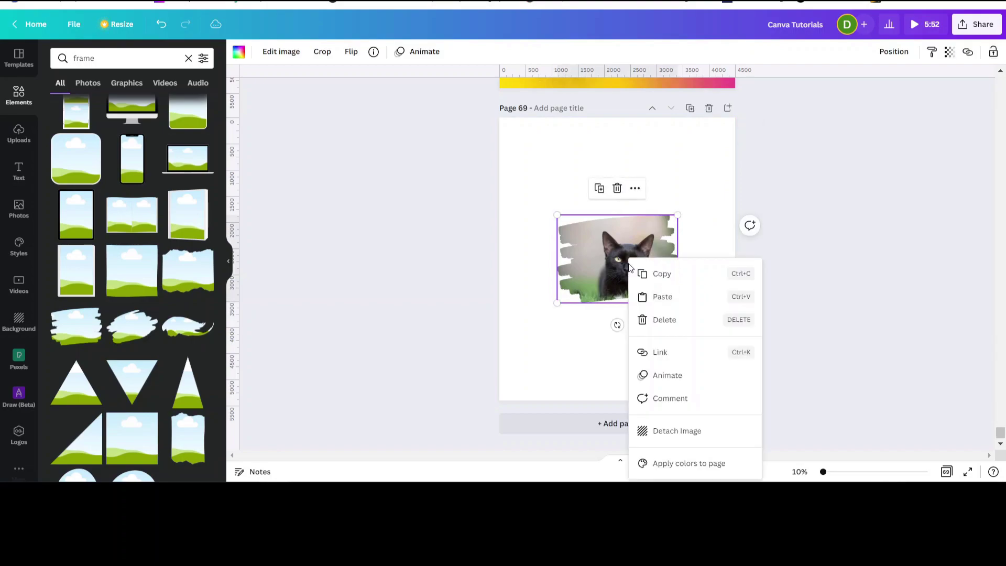
pyautogui.click(665, 428)
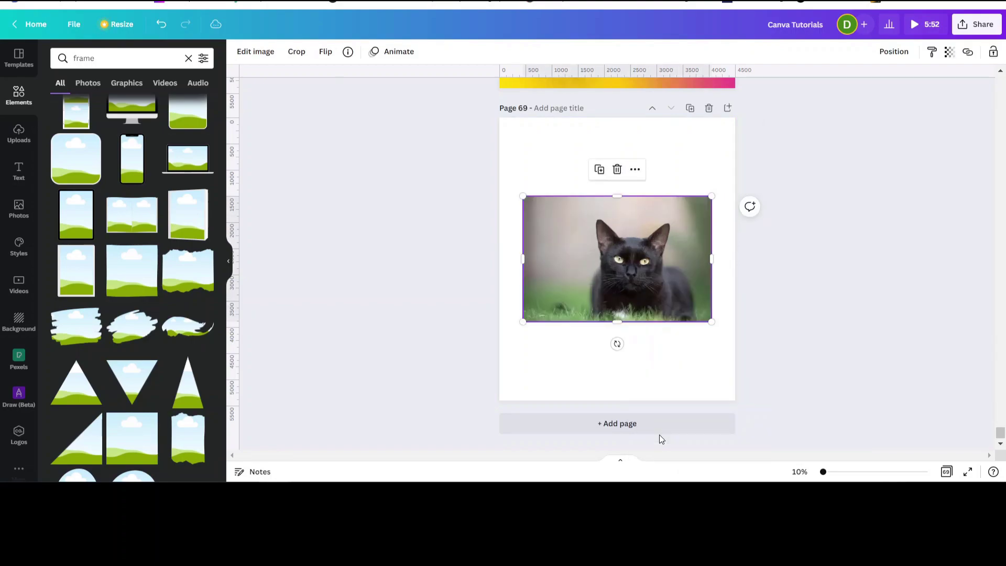
pyautogui.moveTo(626, 276); pyautogui.dragTo(650, 401)
pyautogui.click(629, 221)
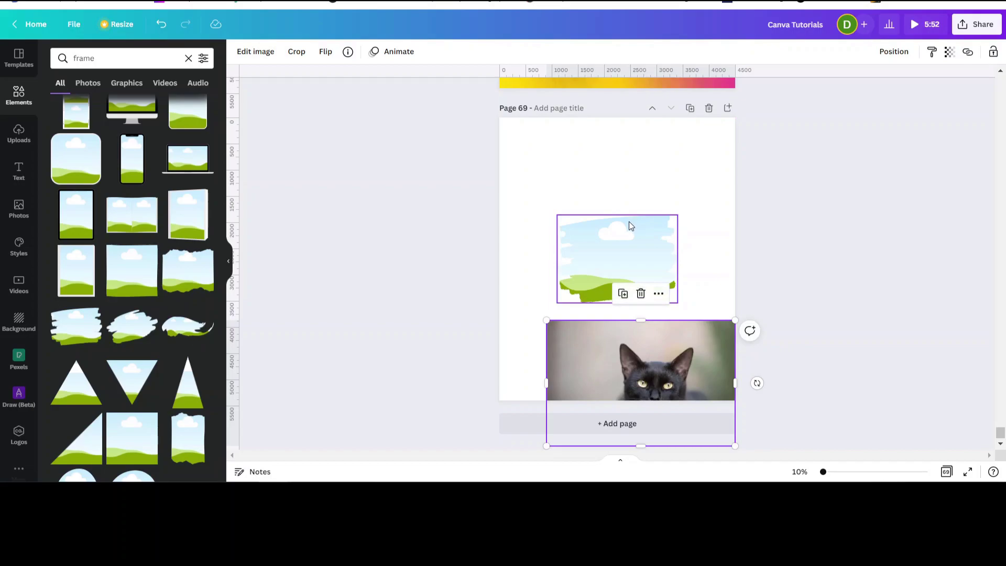
pyautogui.press('Delete')
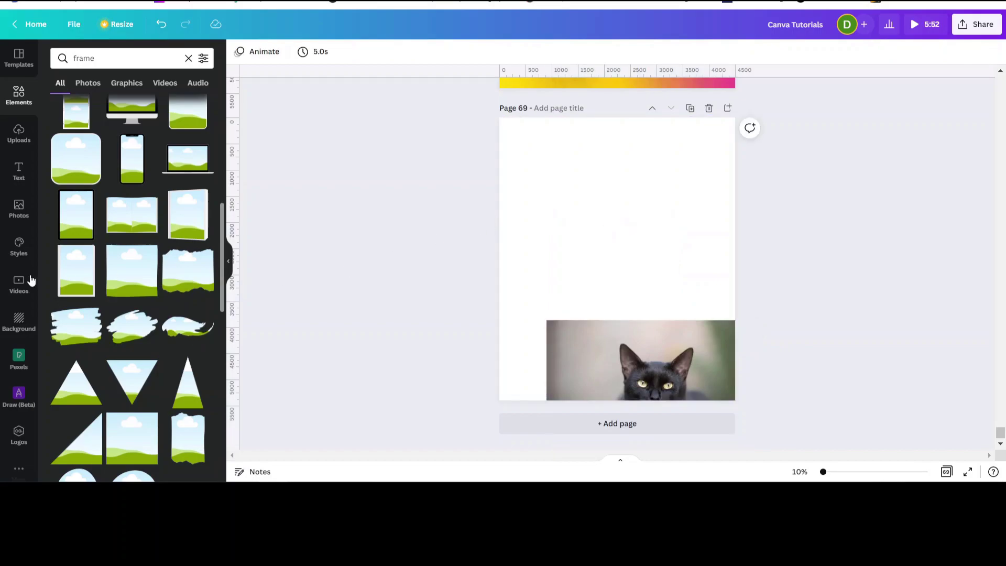
pyautogui.scroll(-5, 175, 262)
pyautogui.scroll(-5, 173, 261)
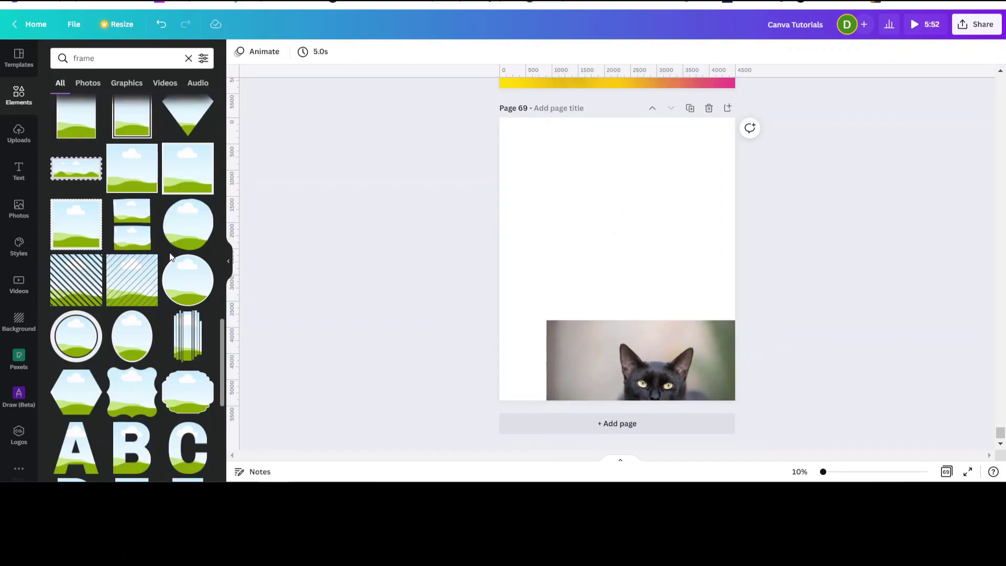
pyautogui.scroll(-10, 173, 257)
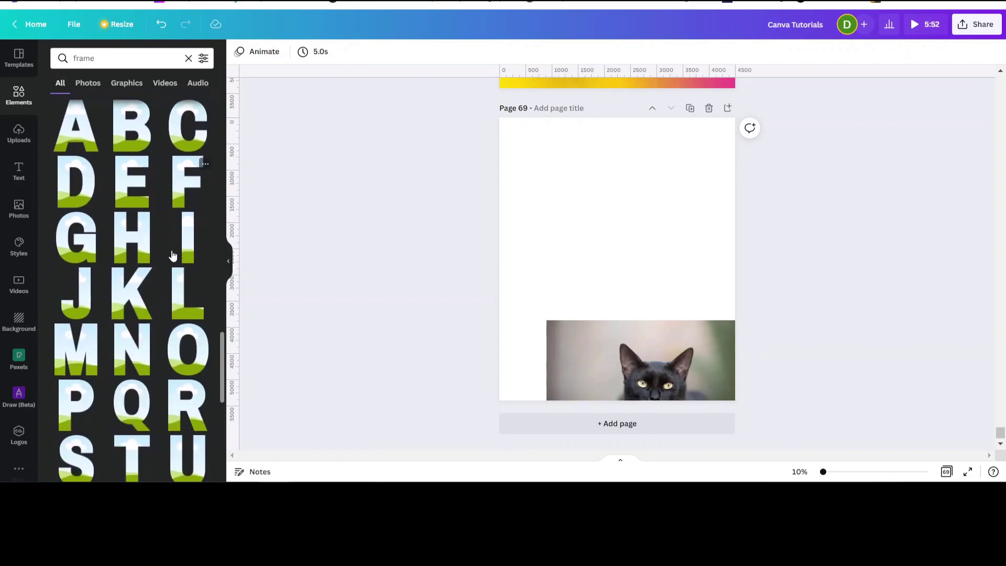
pyautogui.scroll(-3, 167, 262)
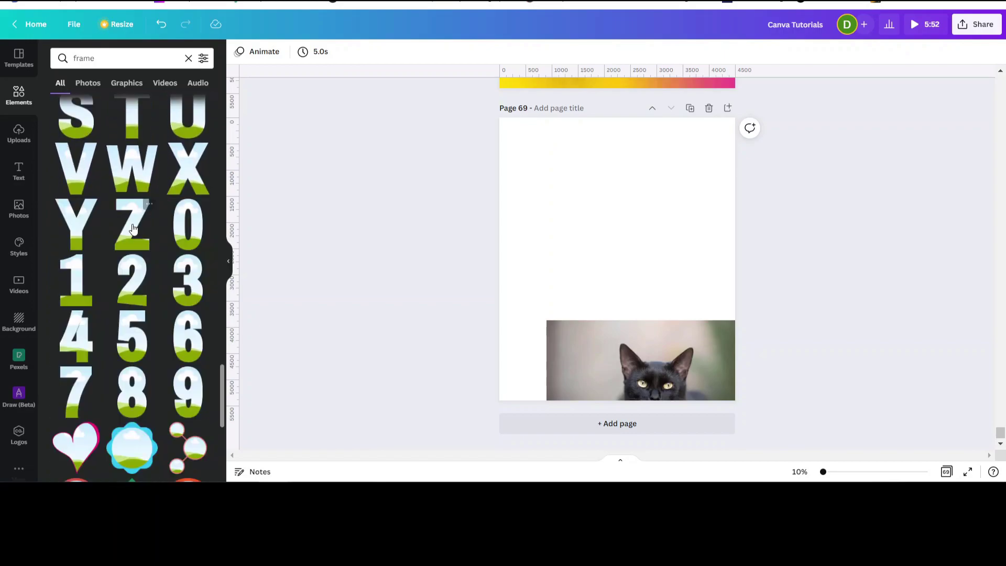
pyautogui.scroll(-4, 135, 224)
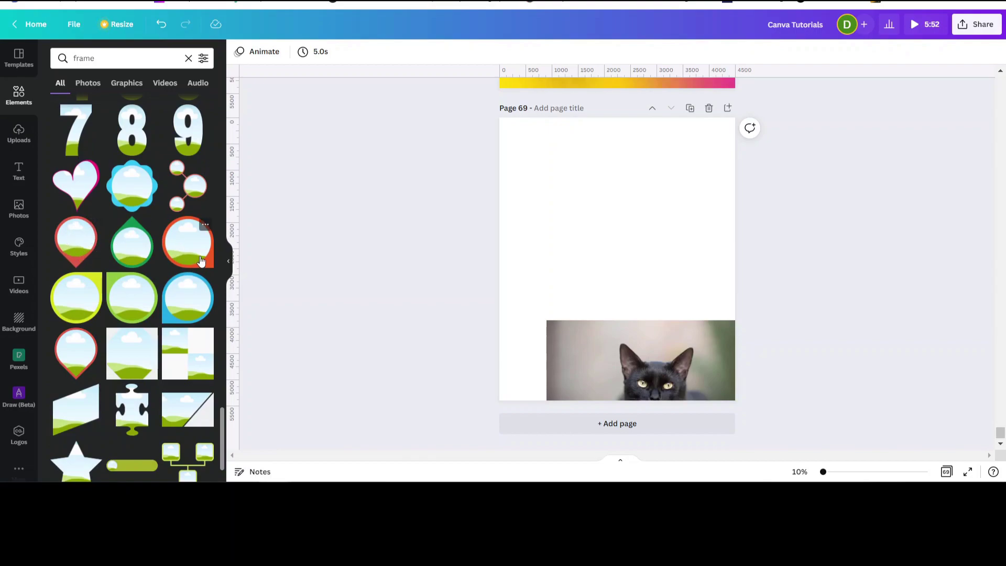
pyautogui.scroll(-1, 165, 269)
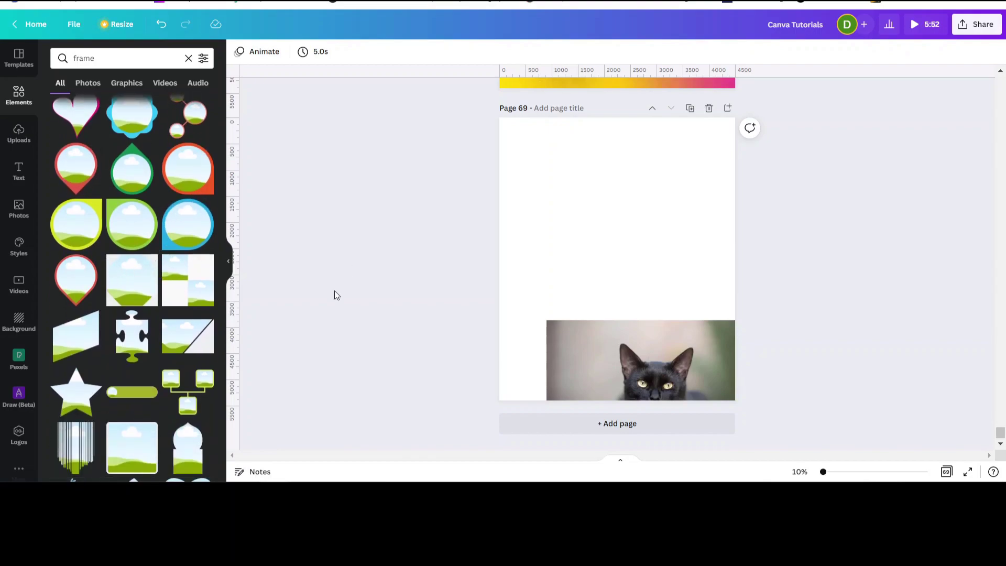
pyautogui.scroll(-6, 157, 278)
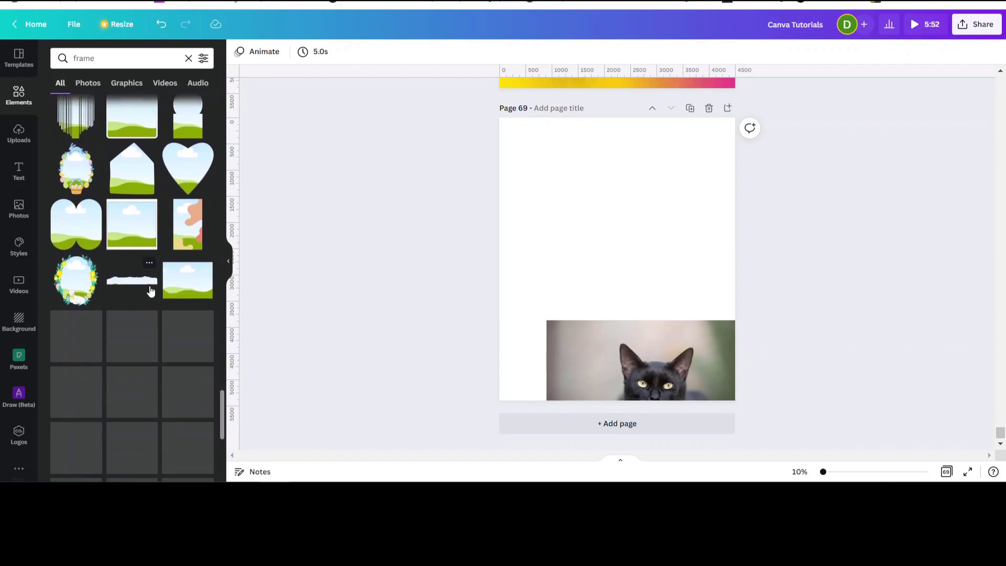
pyautogui.scroll(-3, 155, 273)
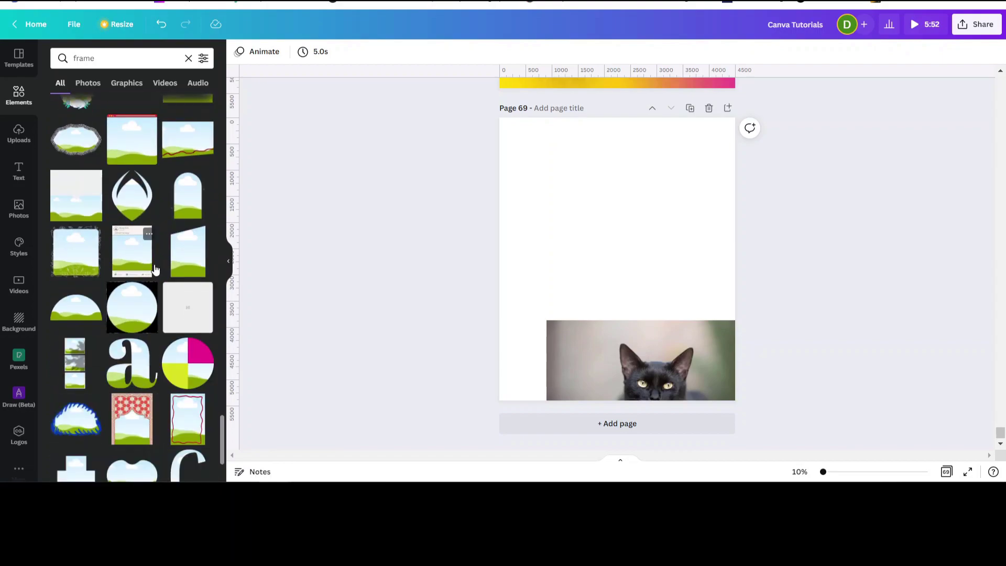
pyautogui.scroll(-3, 155, 269)
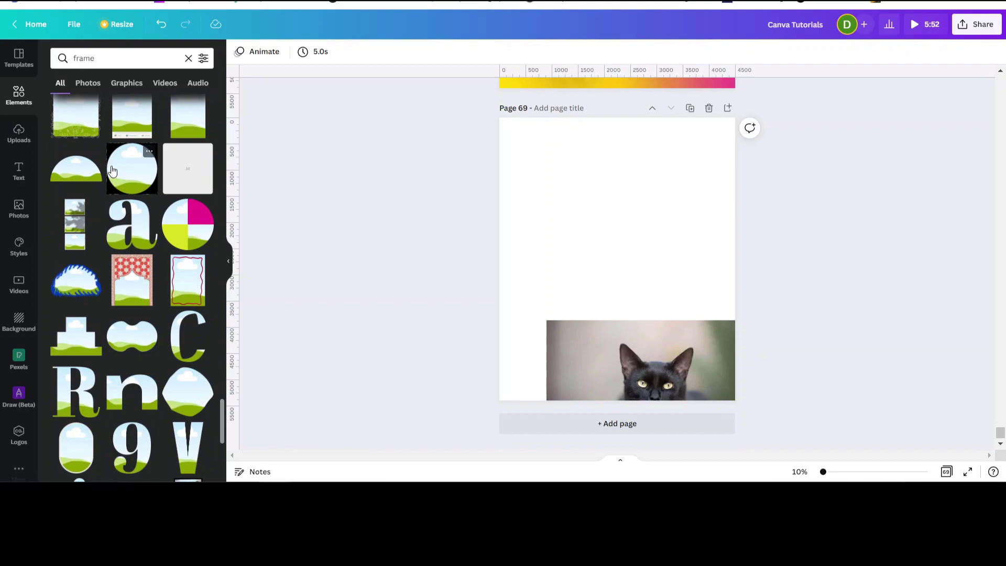
# Step: Add an enlarged three-photo frame near the top with the black cat in the middle slot
pyautogui.click(74, 226)
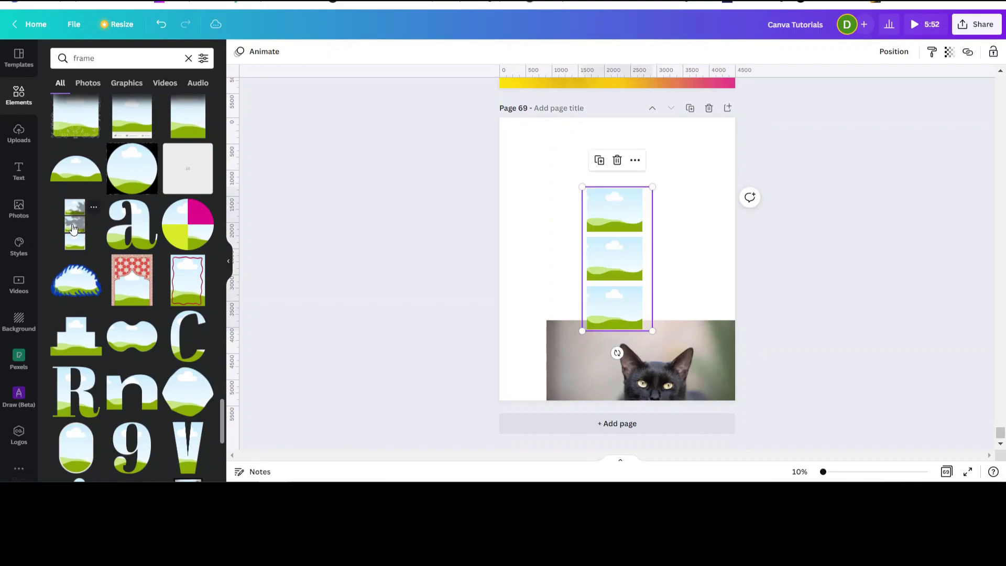
pyautogui.moveTo(614, 194); pyautogui.dragTo(513, 129)
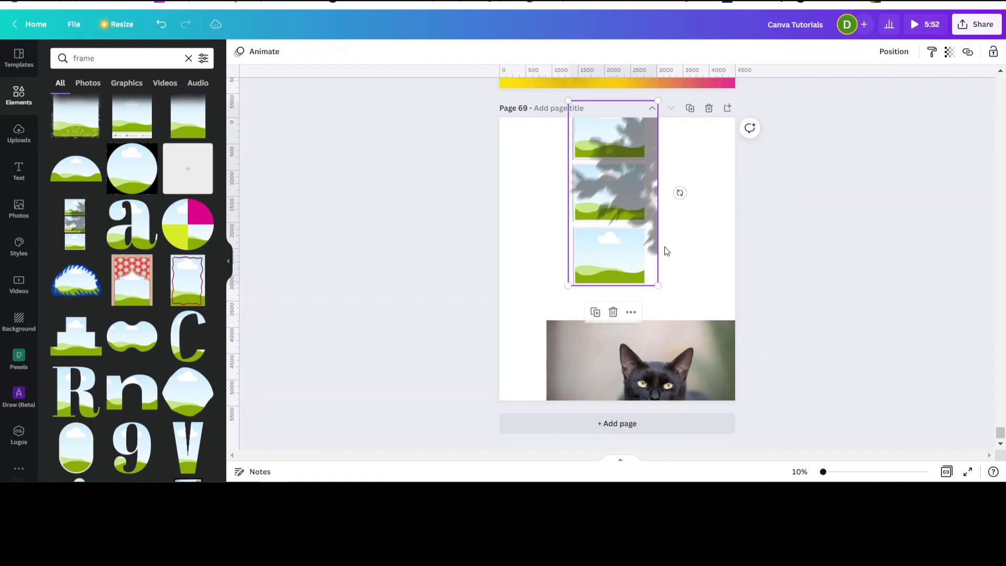
pyautogui.moveTo(658, 285); pyautogui.dragTo(678, 326)
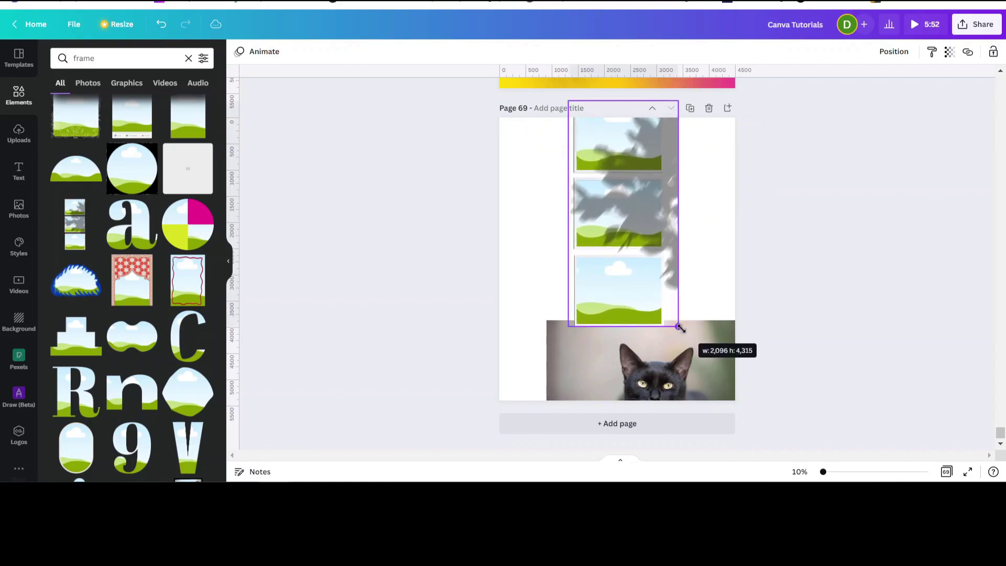
pyautogui.click(618, 371)
pyautogui.moveTo(618, 371); pyautogui.dragTo(590, 215)
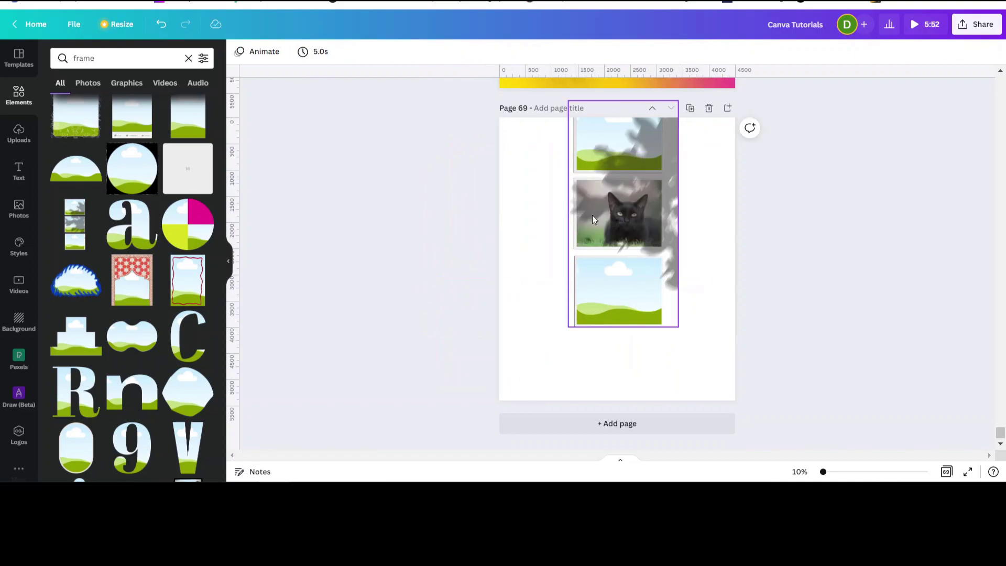
# Step: Drag the tabby cat photo from Photos into the three-photo frame's bottom slot
pyautogui.click(89, 84)
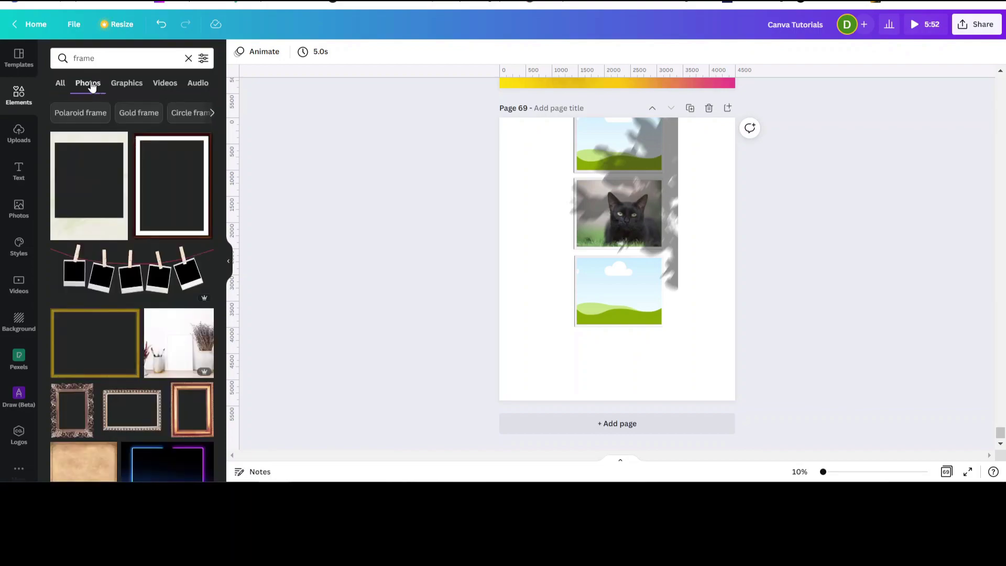
pyautogui.scroll(-5, 142, 278)
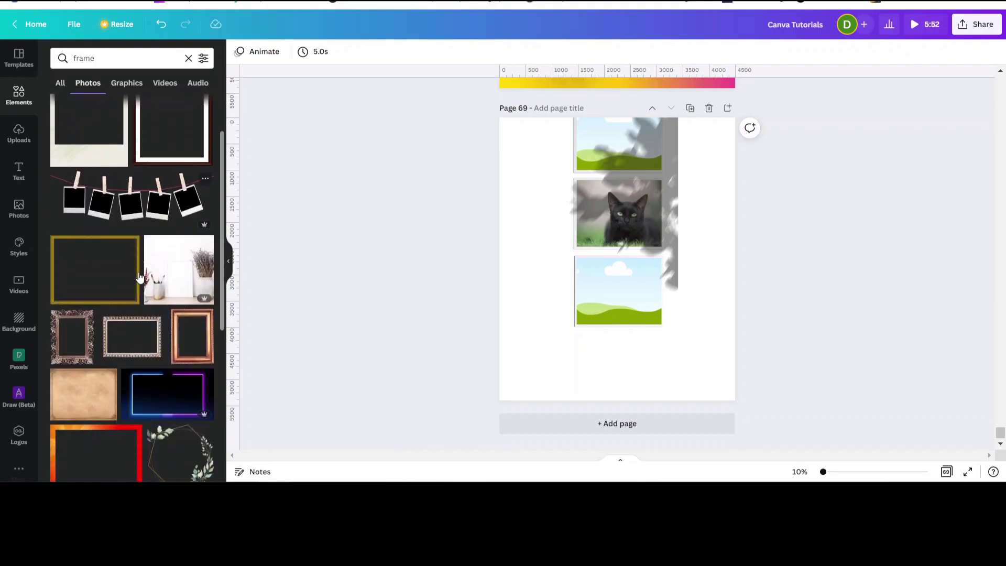
pyautogui.scroll(-2, 94, 303)
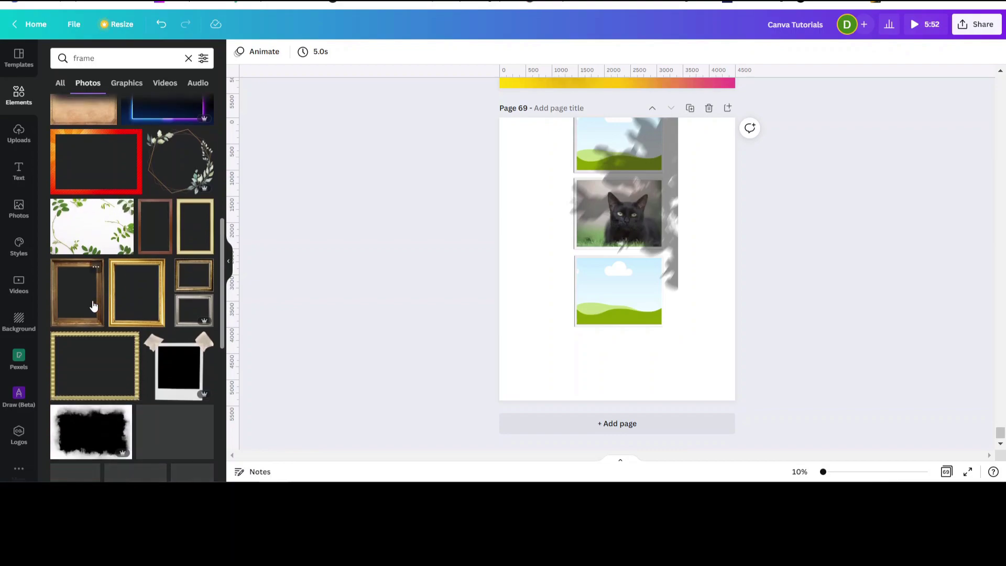
pyautogui.scroll(4, 78, 246)
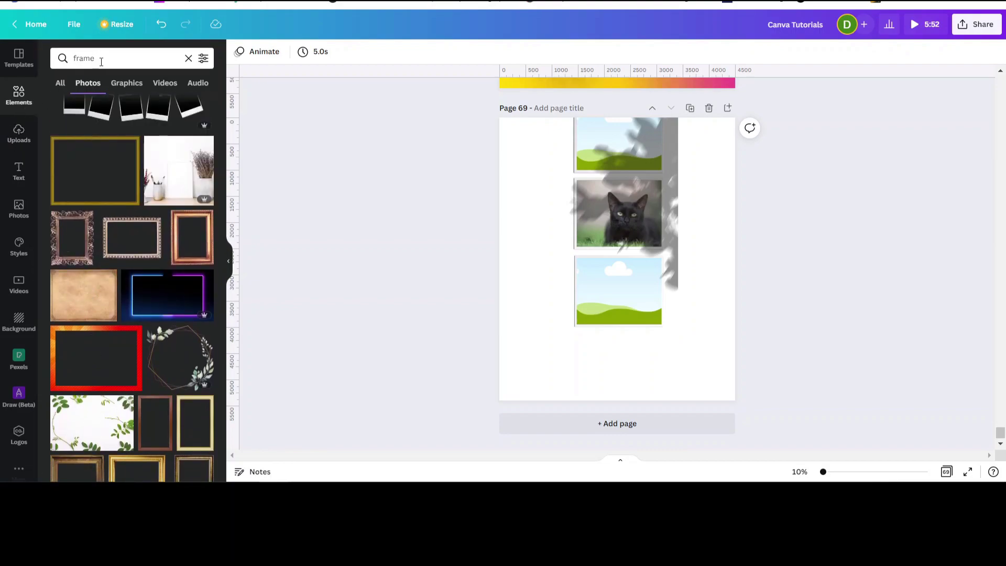
pyautogui.click(19, 207)
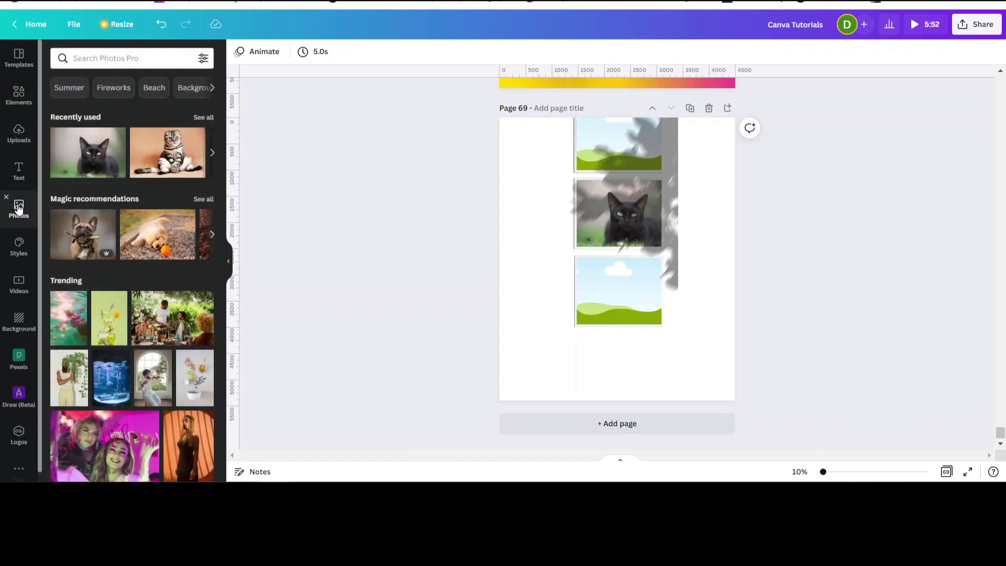
pyautogui.moveTo(169, 157); pyautogui.dragTo(577, 278)
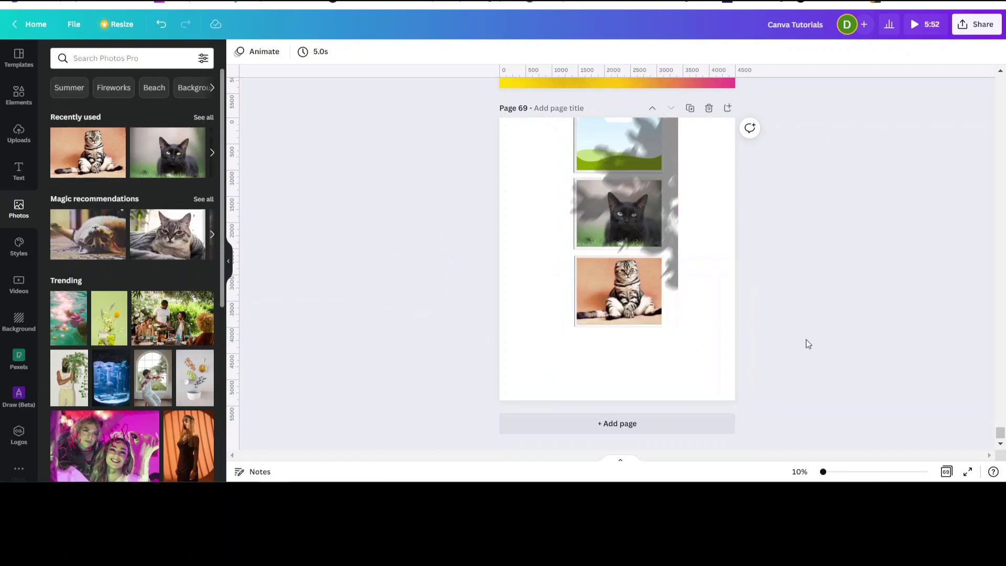
pyautogui.scroll(2, 829, 344)
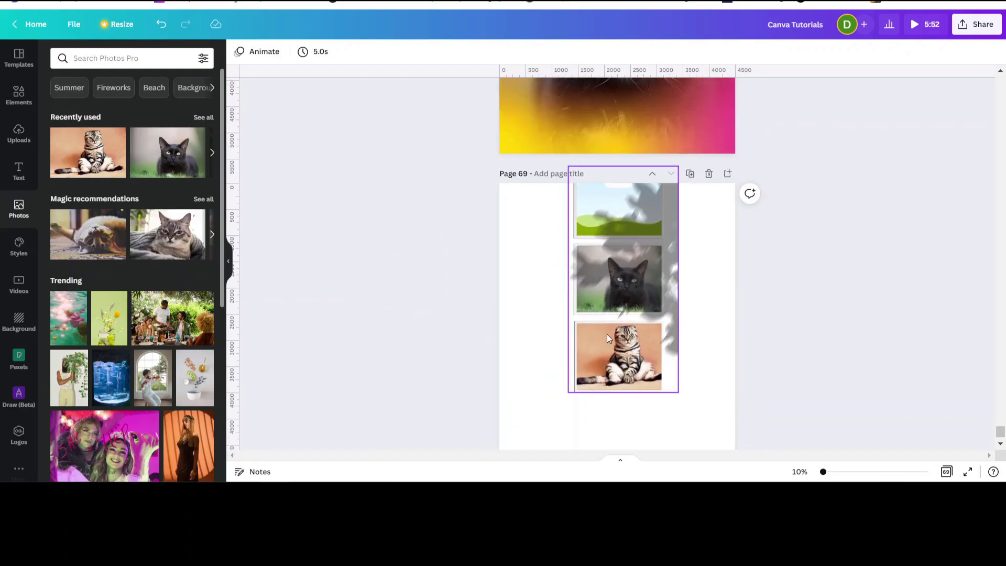
# Step: Remove the tabby photo from the bottom slot of the three-photo frame
pyautogui.click(633, 358)
pyautogui.press('Delete')
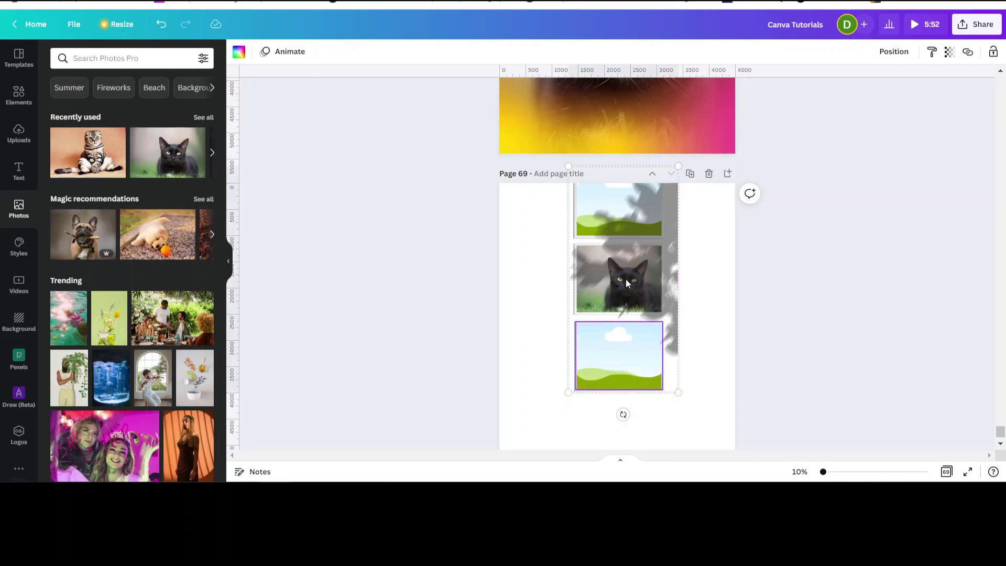
pyautogui.rightClick(625, 284)
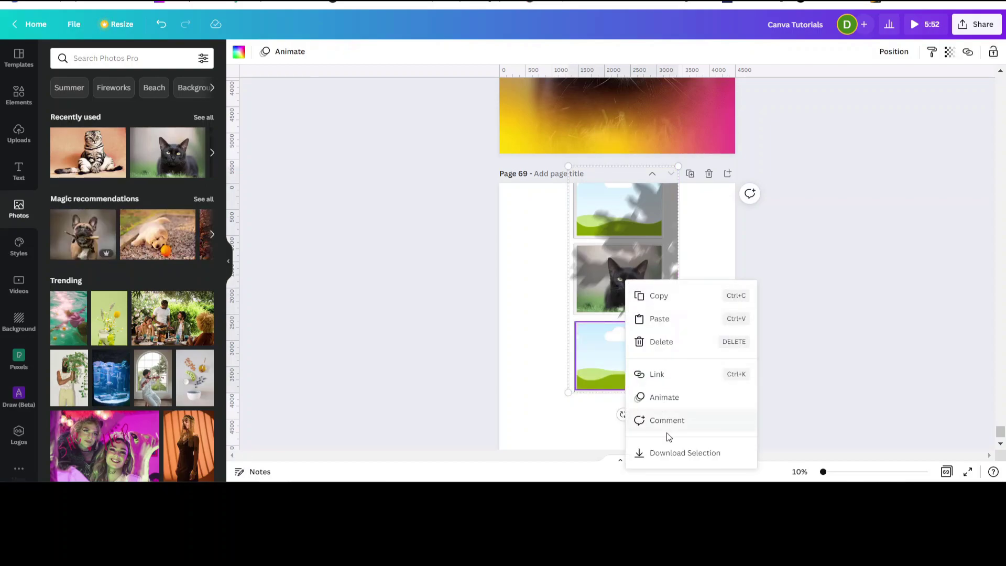
pyautogui.click(543, 414)
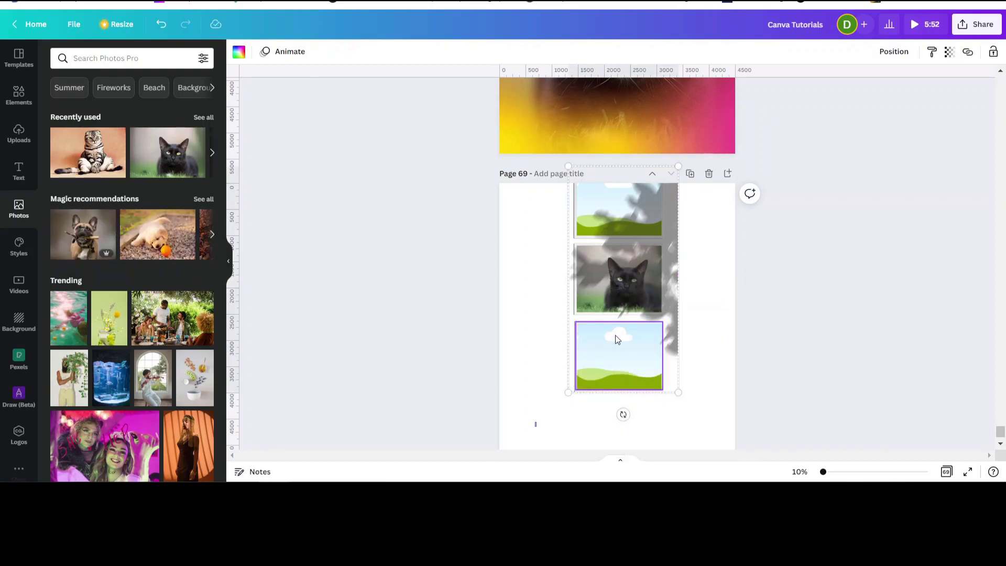
pyautogui.doubleClick(616, 280)
# Step: Detach the black cat photo, move it to the page bottom, and delete the empty grid frame
pyautogui.rightClick(617, 283)
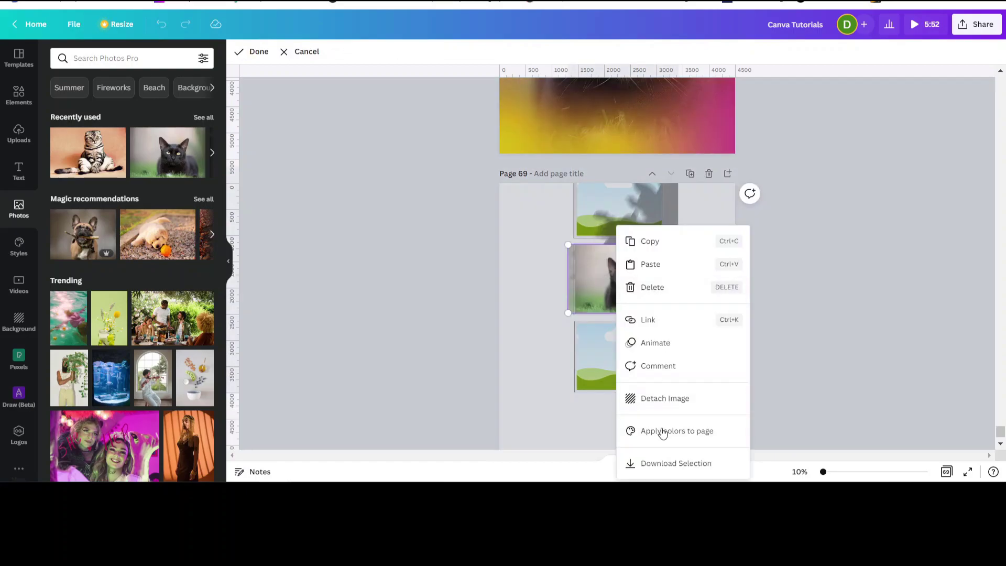
pyautogui.click(666, 399)
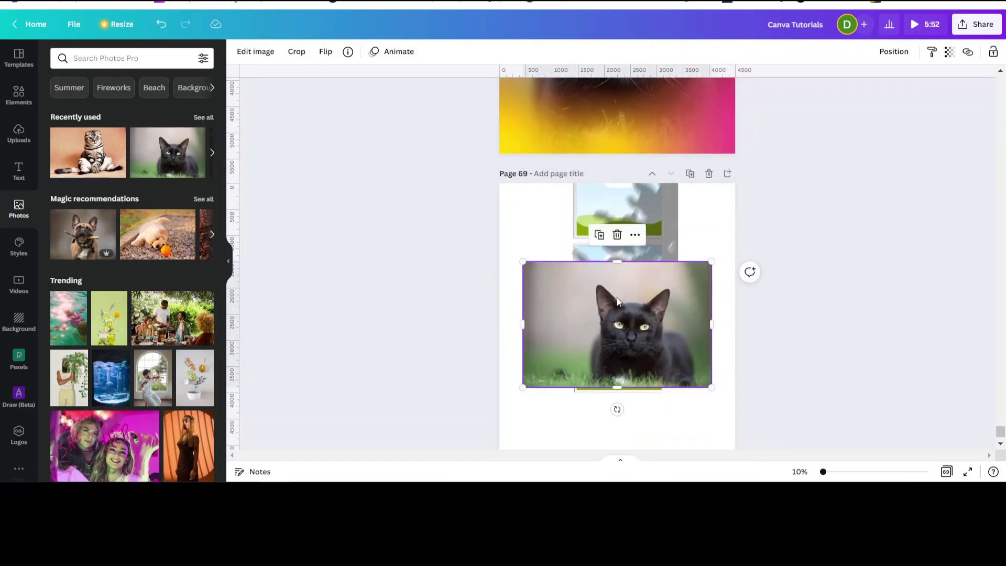
pyautogui.moveTo(617, 301); pyautogui.dragTo(623, 414)
pyautogui.click(633, 272)
pyautogui.press('Delete')
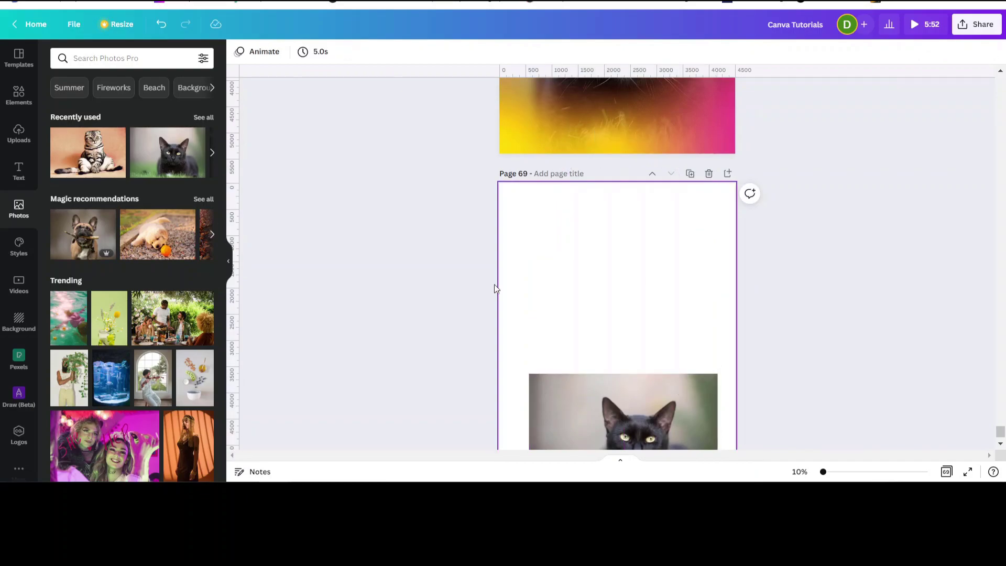
# Step: Return to the 'frame' element results on the All tab and scroll through the frame shapes
pyautogui.click(18, 92)
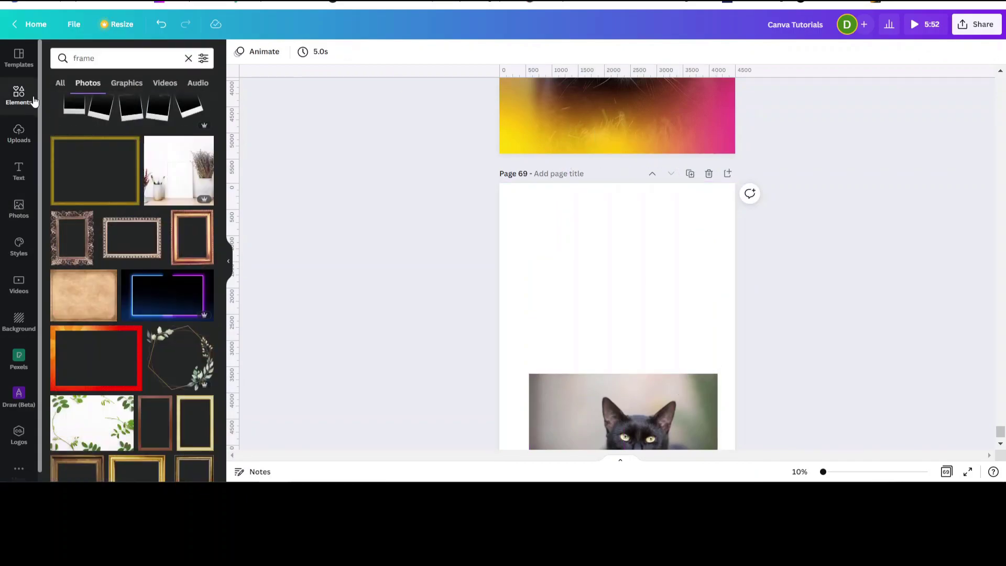
pyautogui.click(60, 85)
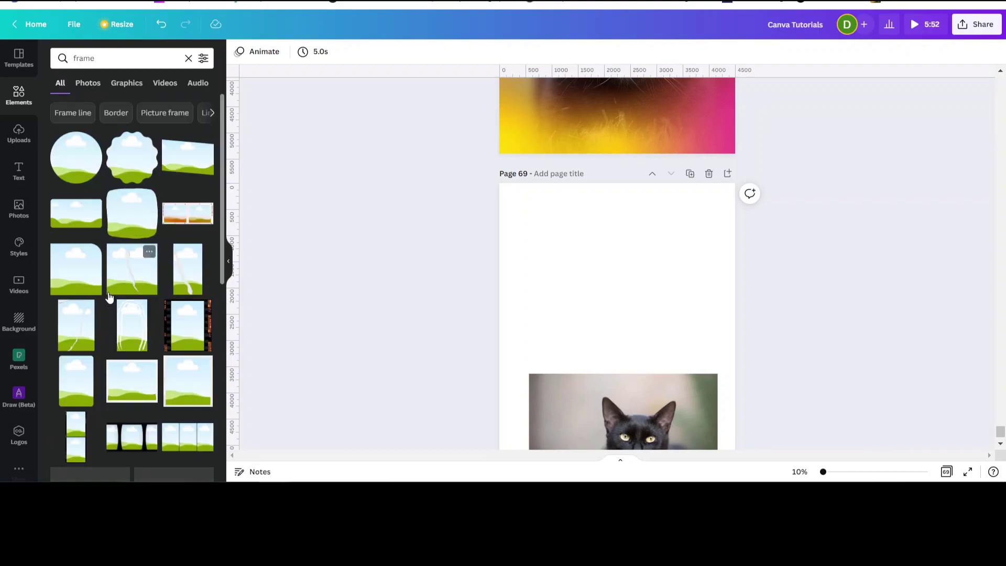
pyautogui.scroll(-10, 113, 298)
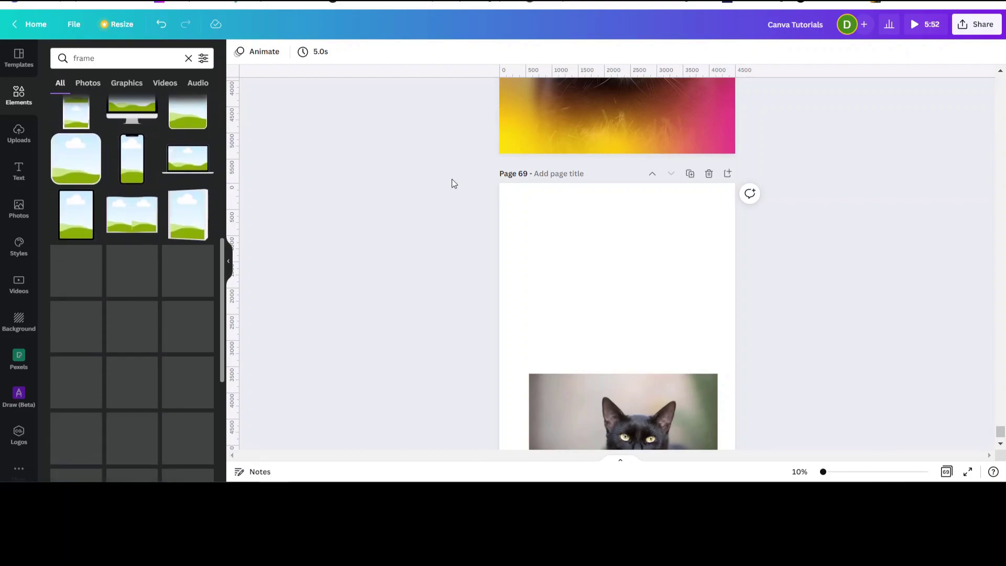
pyautogui.scroll(-10, 136, 303)
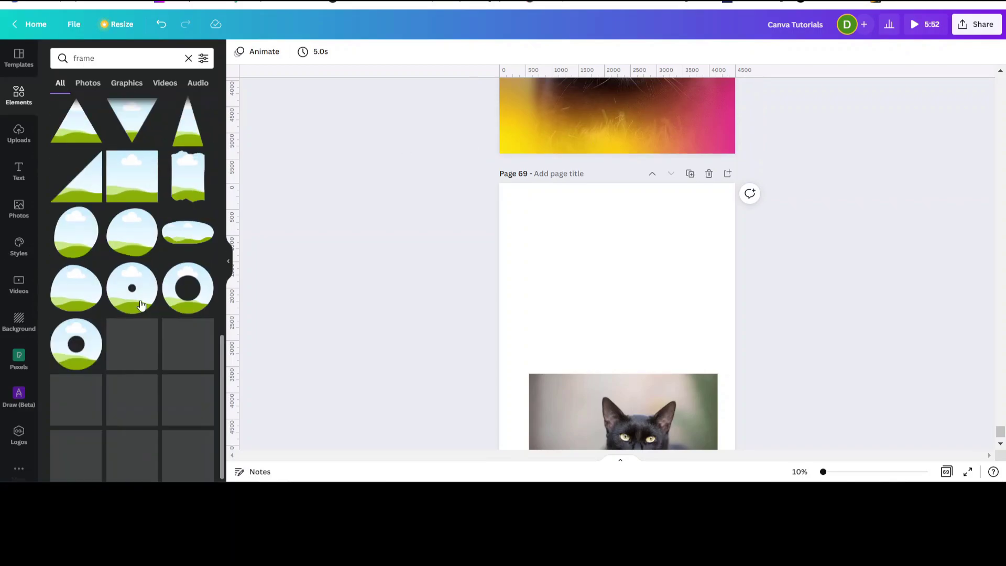
pyautogui.scroll(-3, 135, 306)
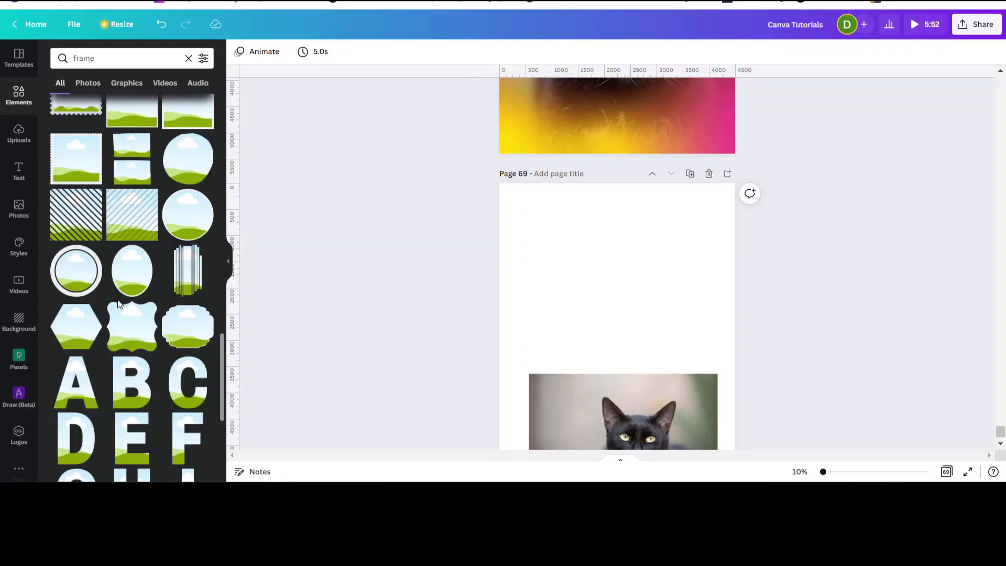
pyautogui.scroll(-10, 118, 294)
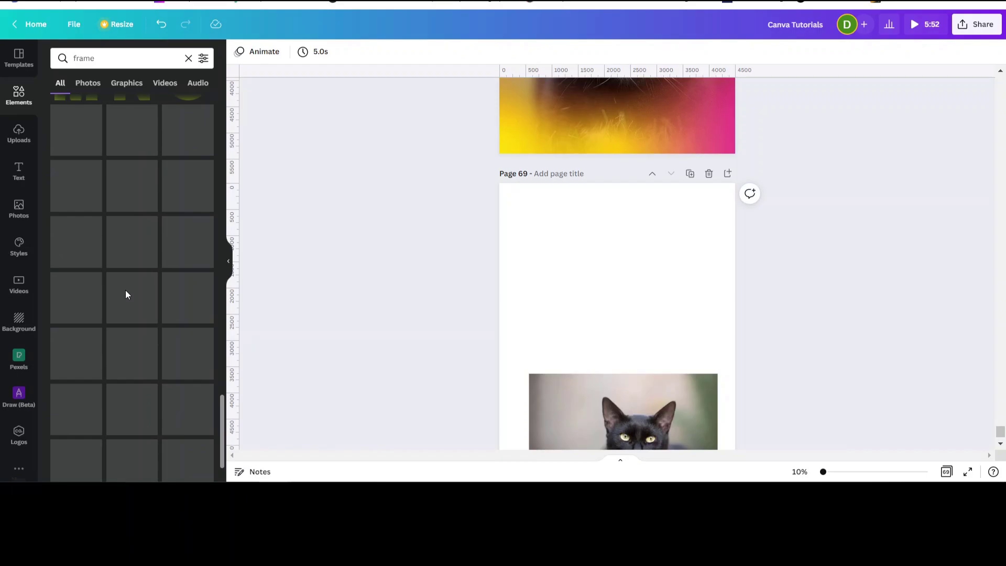
pyautogui.scroll(-8, 126, 294)
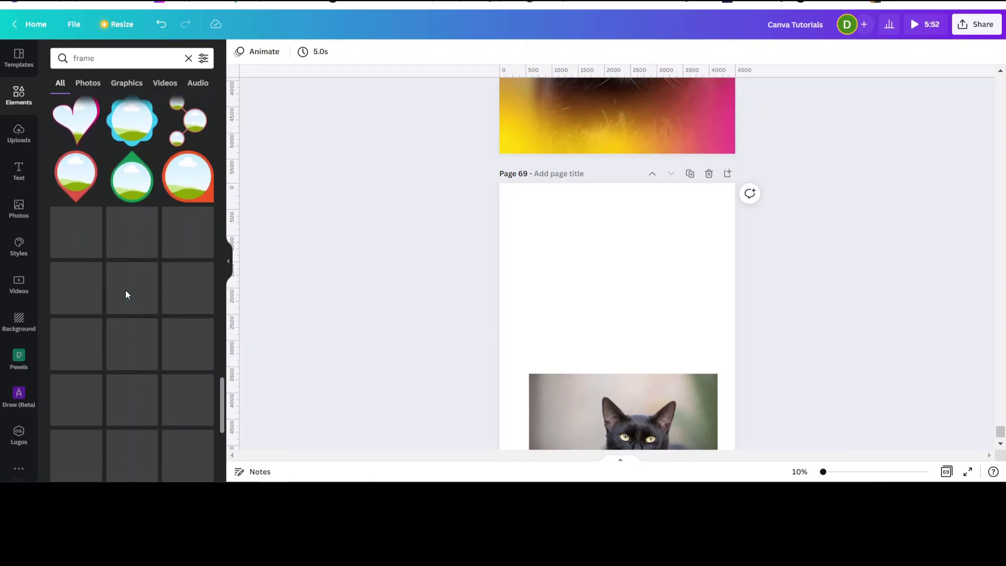
pyautogui.scroll(-4, 126, 245)
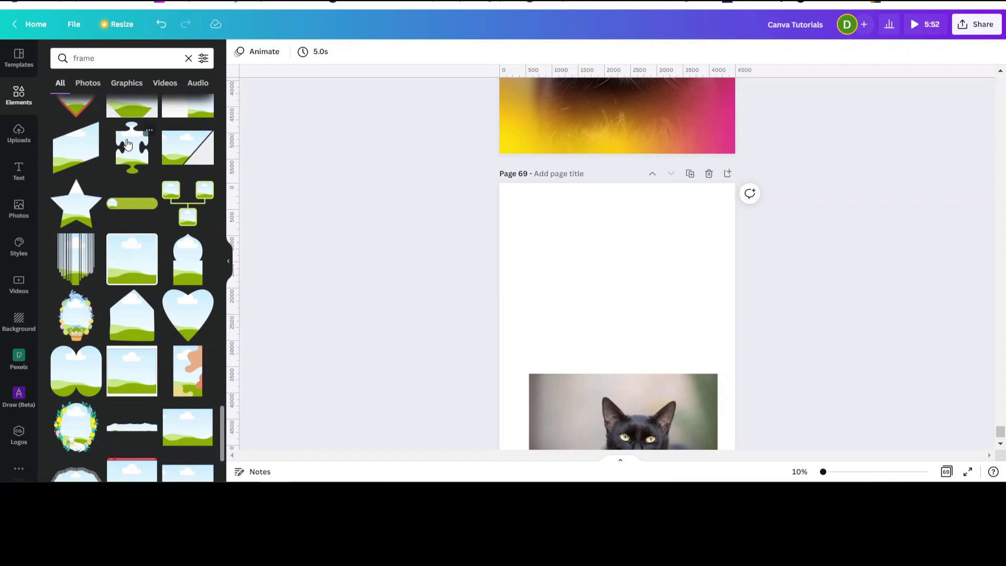
pyautogui.scroll(-3, 145, 226)
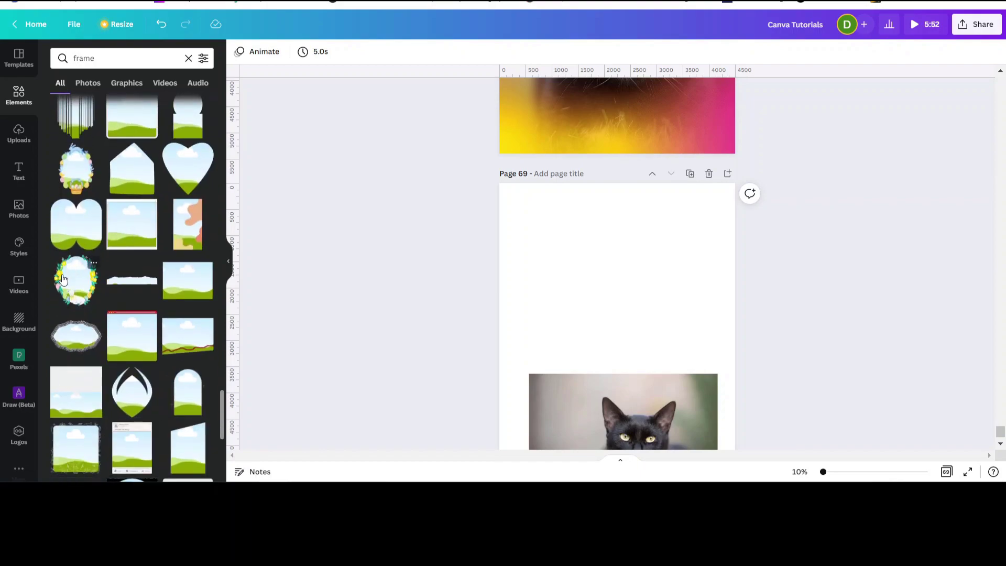
pyautogui.scroll(-6, 125, 250)
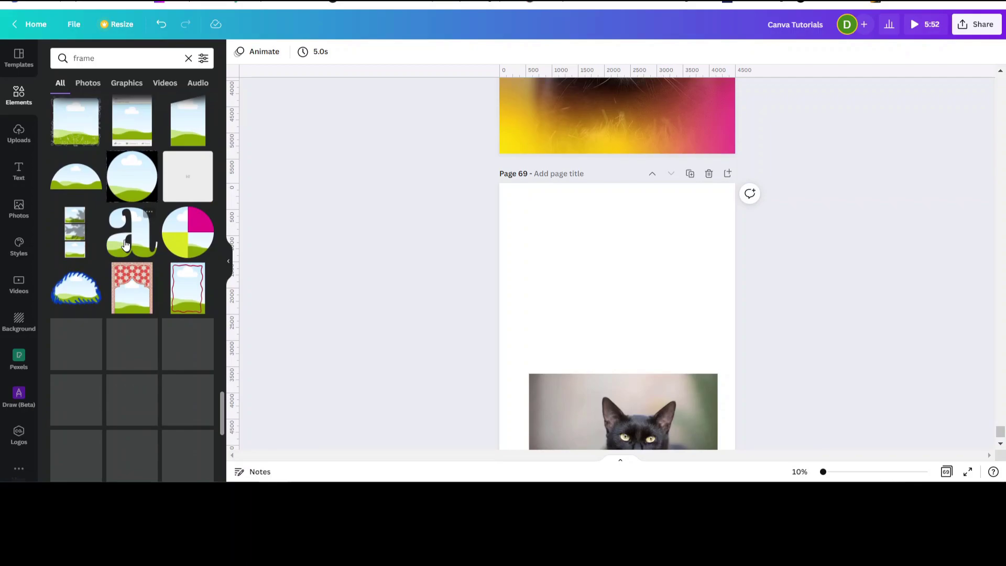
pyautogui.scroll(4, 132, 223)
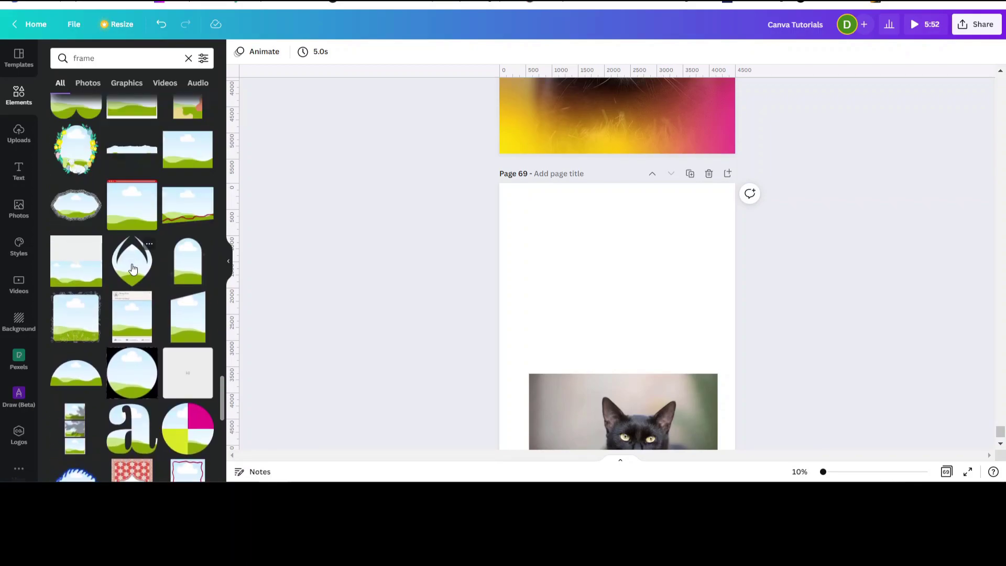
pyautogui.scroll(-7, 133, 268)
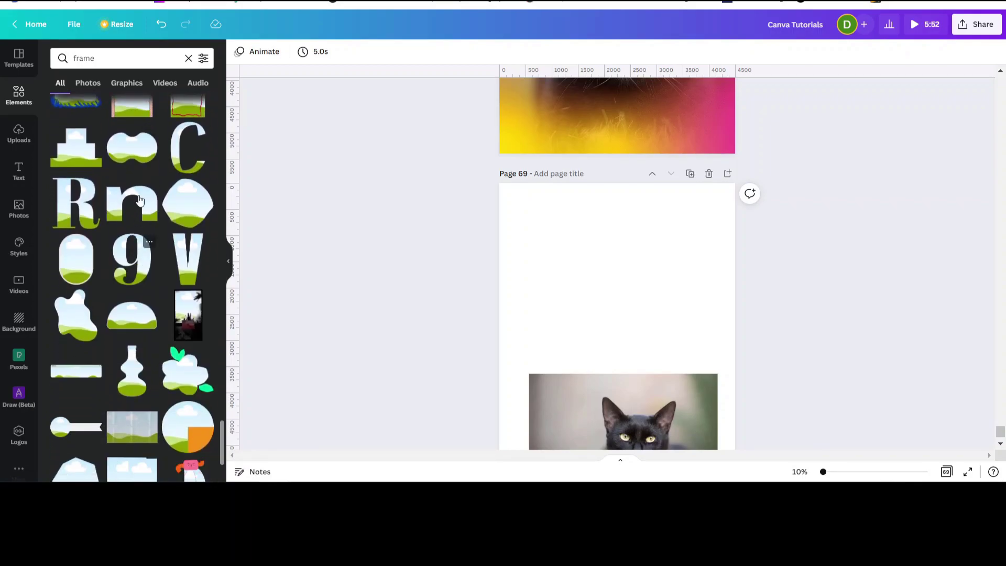
pyautogui.scroll(3, 139, 201)
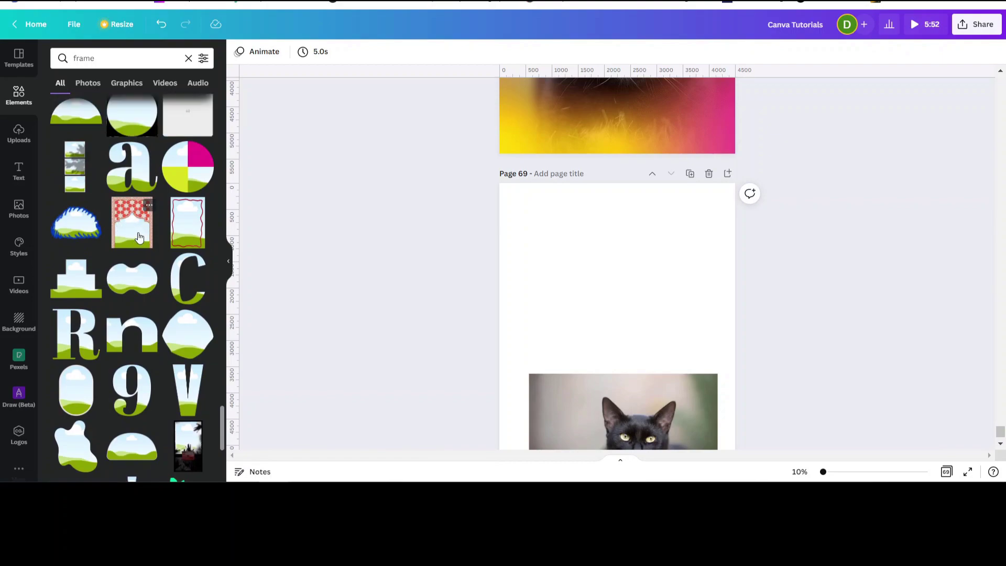
pyautogui.scroll(-10, 135, 255)
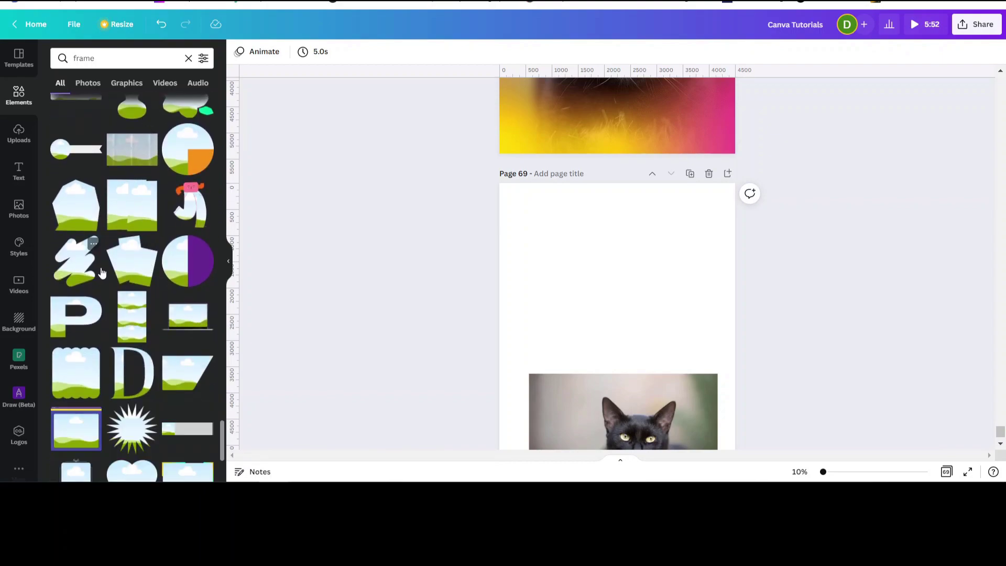
pyautogui.scroll(-7, 103, 269)
pyautogui.scroll(-2, 103, 269)
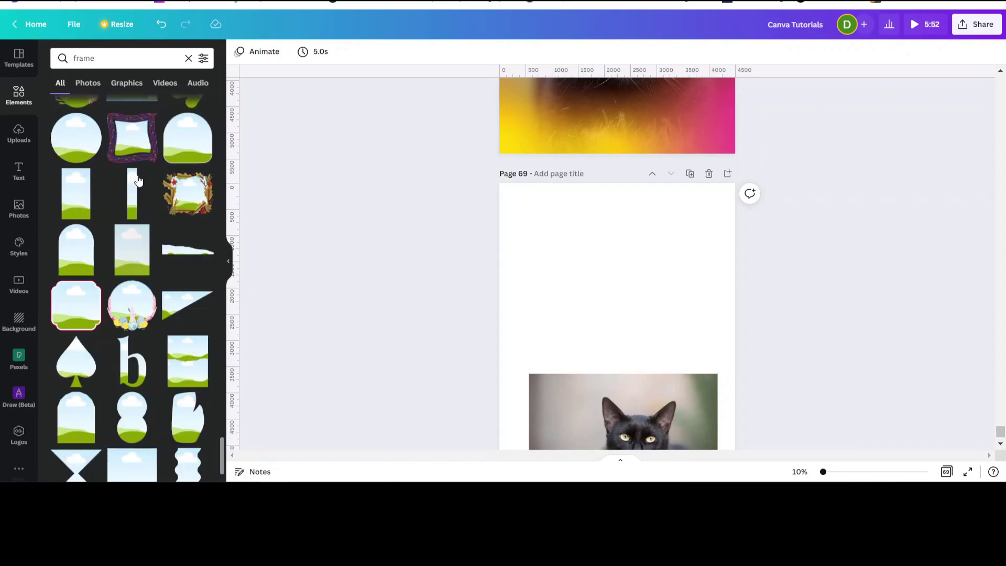
pyautogui.scroll(-5, 131, 239)
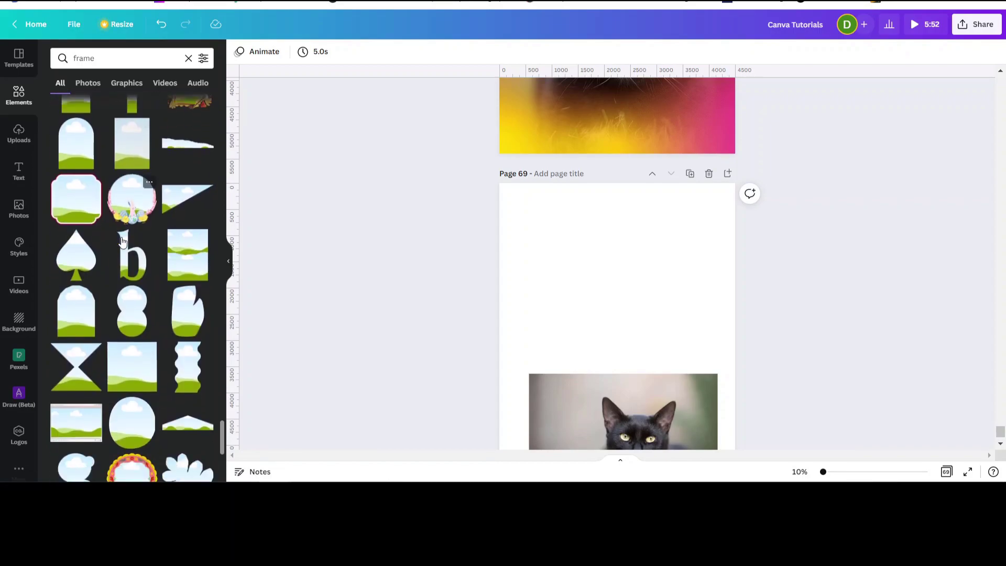
pyautogui.scroll(-5, 149, 237)
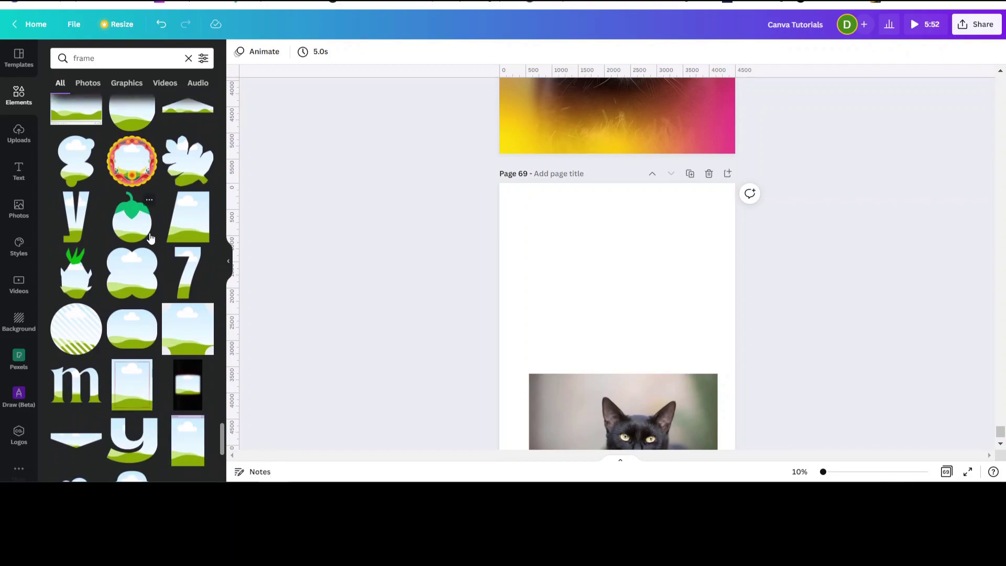
pyautogui.scroll(-5, 144, 236)
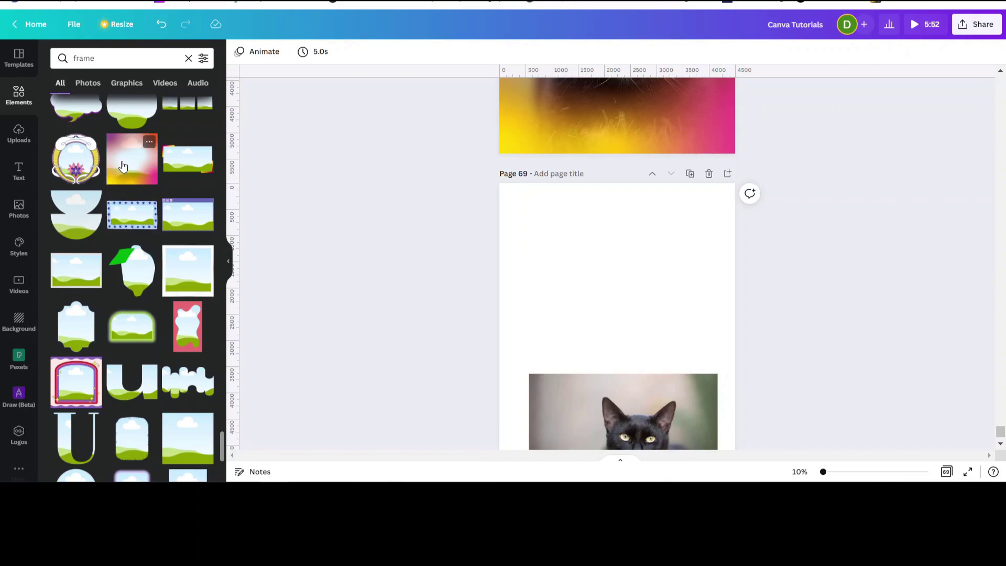
# Step: Add an enlarged gradient frame to page 69's upper left and drag the cat photo off the page
pyautogui.click(123, 166)
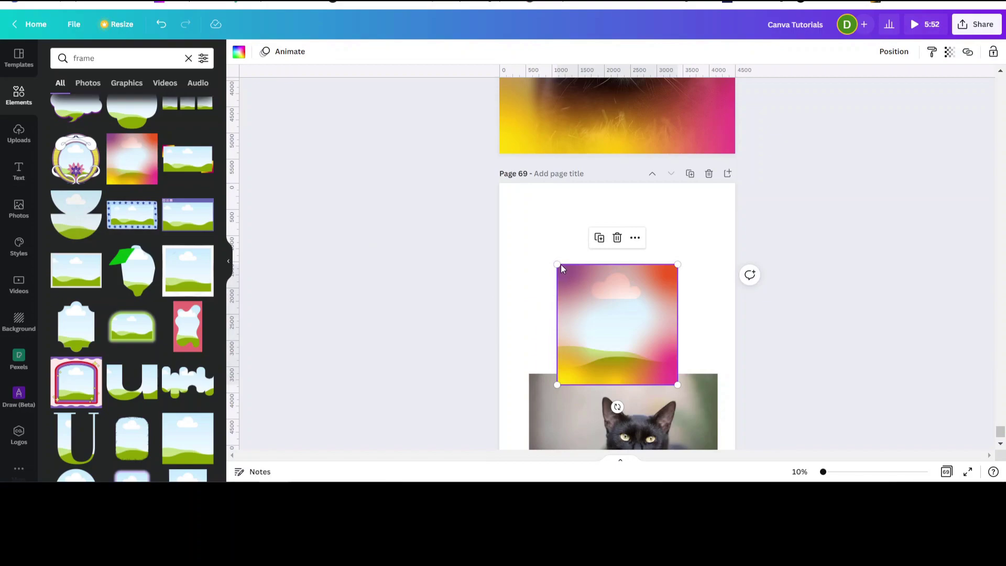
pyautogui.moveTo(554, 261); pyautogui.dragTo(499, 206)
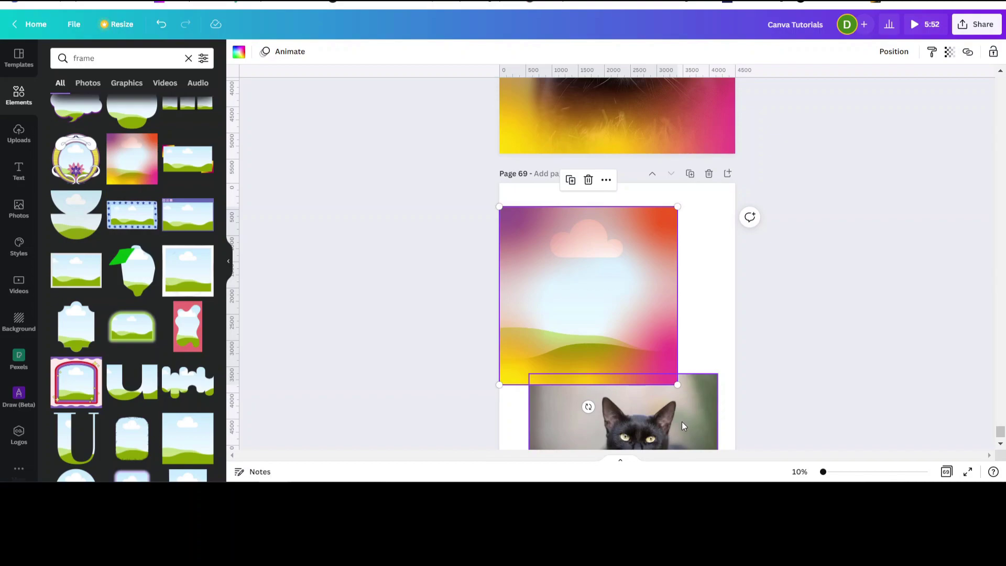
pyautogui.moveTo(661, 435); pyautogui.dragTo(436, 314)
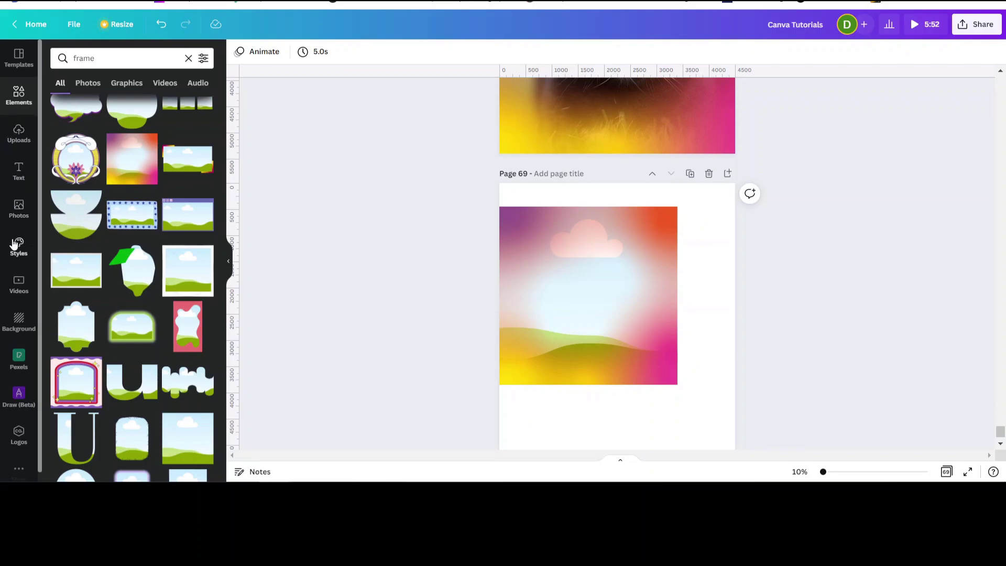
# Step: Fill the gradient frame with the black cat photo from Photos and select it
pyautogui.click(18, 210)
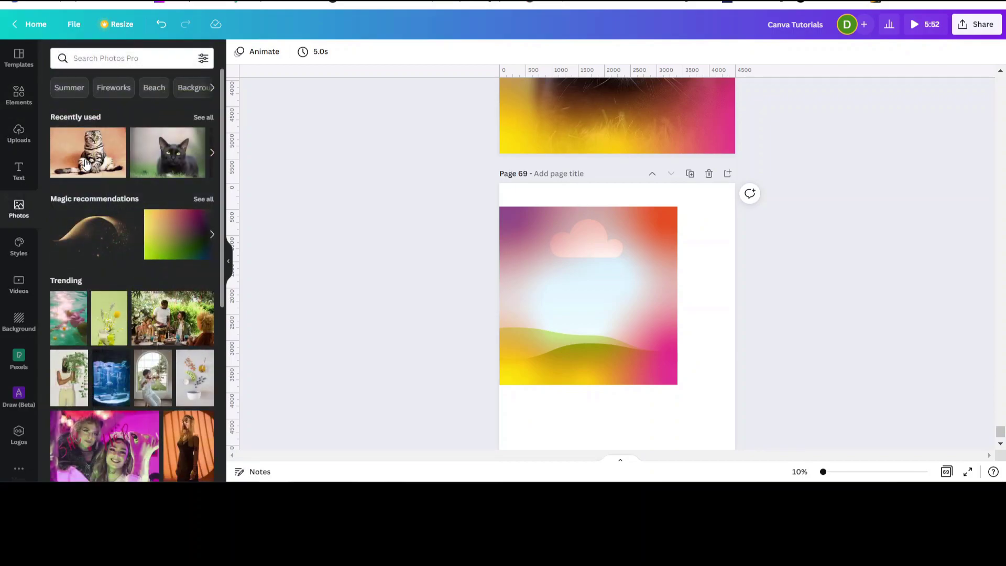
pyautogui.moveTo(166, 158); pyautogui.dragTo(107, 128)
pyautogui.click(164, 163)
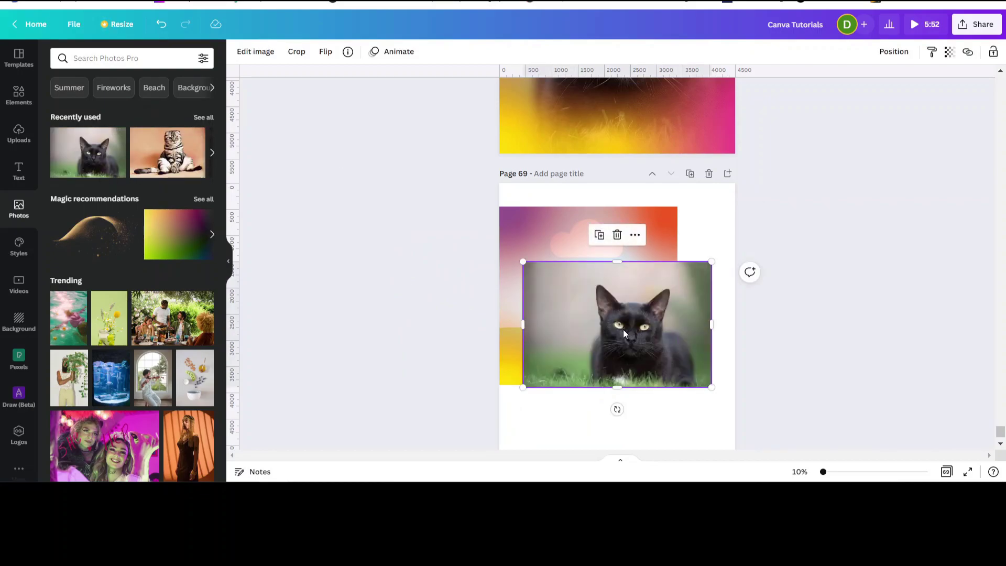
pyautogui.moveTo(624, 329); pyautogui.dragTo(663, 360)
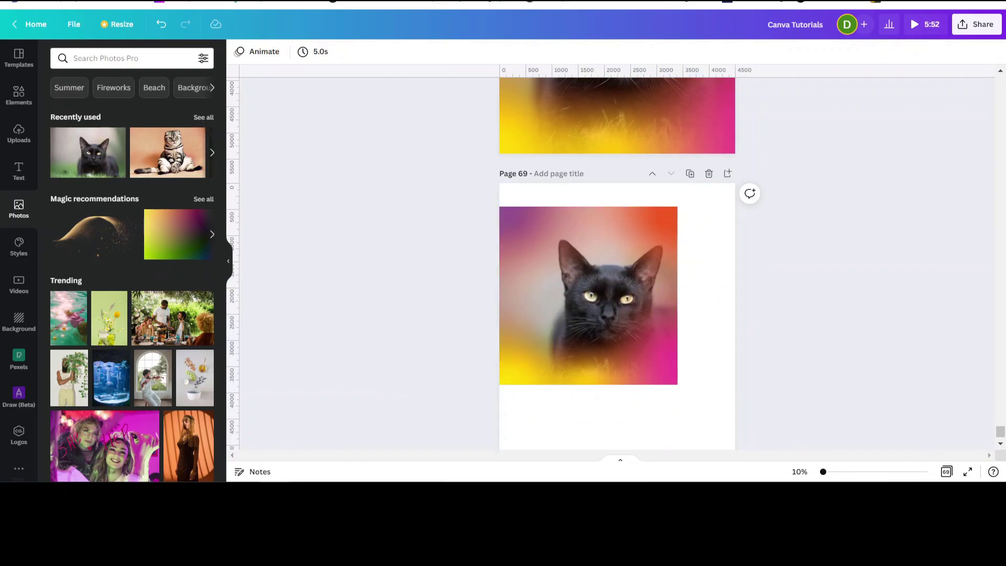
pyautogui.click(1001, 445)
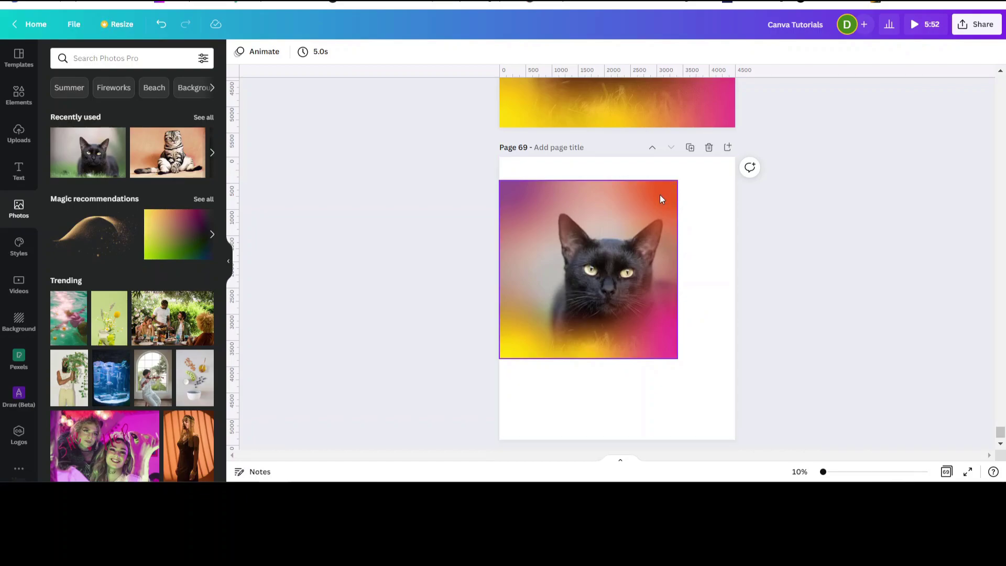
pyautogui.click(674, 188)
# Step: Enlarge the gradient-framed cat photo past the page edges and shift it slightly left
pyautogui.moveTo(703, 183); pyautogui.dragTo(705, 186)
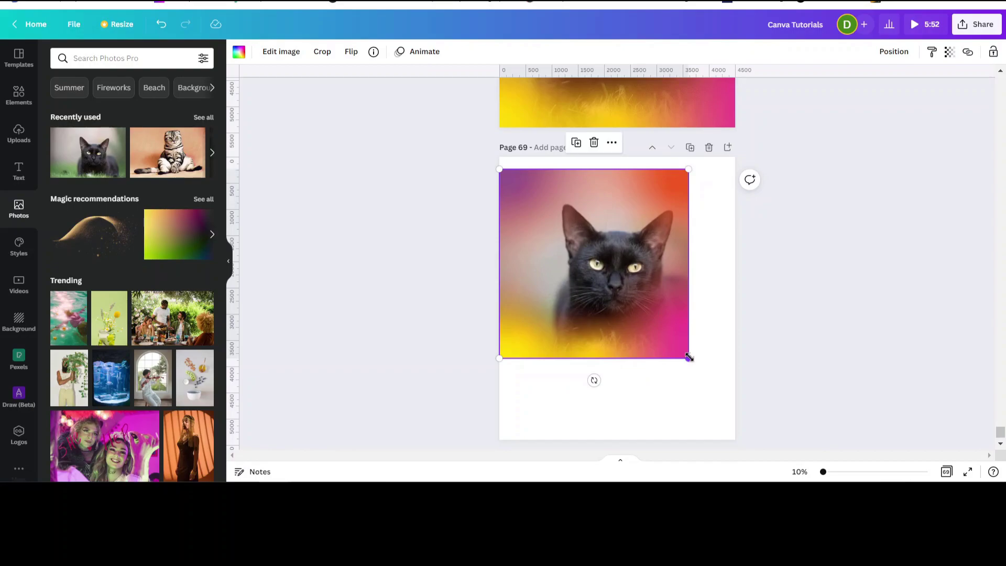
pyautogui.moveTo(690, 358); pyautogui.dragTo(652, 352)
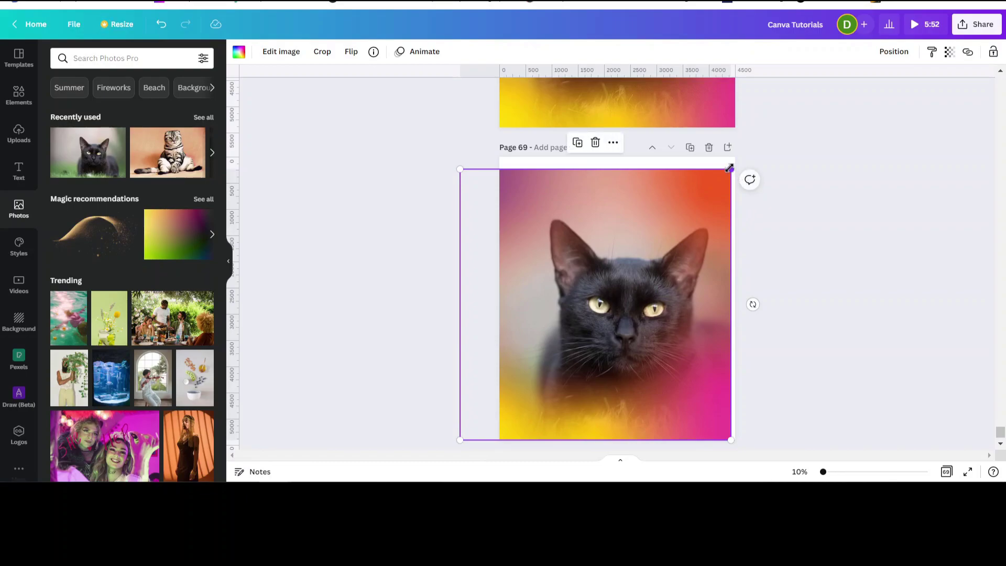
pyautogui.moveTo(732, 169); pyautogui.dragTo(754, 140)
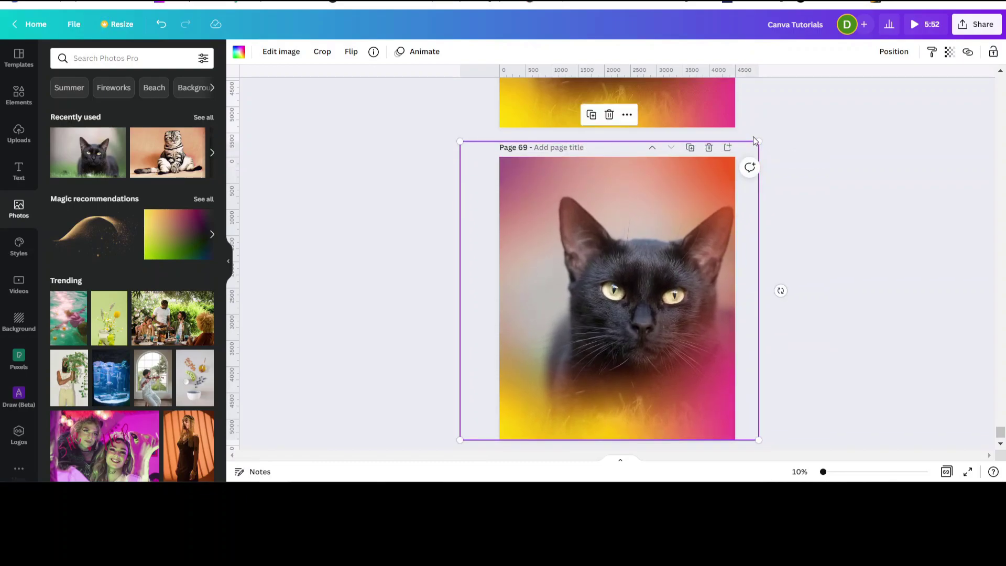
pyautogui.moveTo(656, 289); pyautogui.dragTo(656, 290)
pyautogui.click(837, 274)
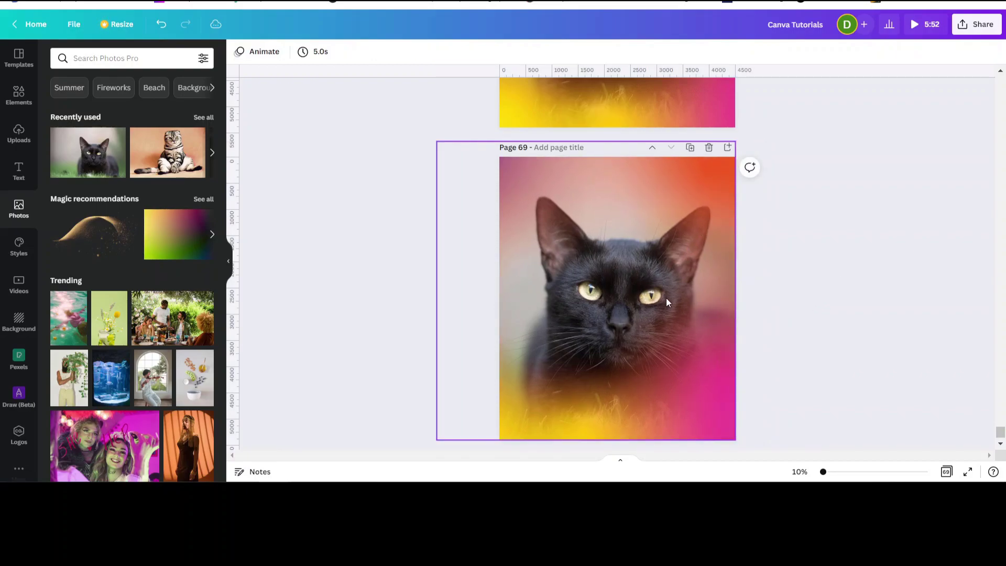
# Step: Crop and reposition the cat so its face is centred on page 69
pyautogui.doubleClick(613, 312)
pyautogui.moveTo(641, 315)
pyautogui.mouseDown()
pyautogui.moveTo(586, 326)
pyautogui.moveTo(658, 332)
pyautogui.moveTo(649, 331)
pyautogui.mouseUp()
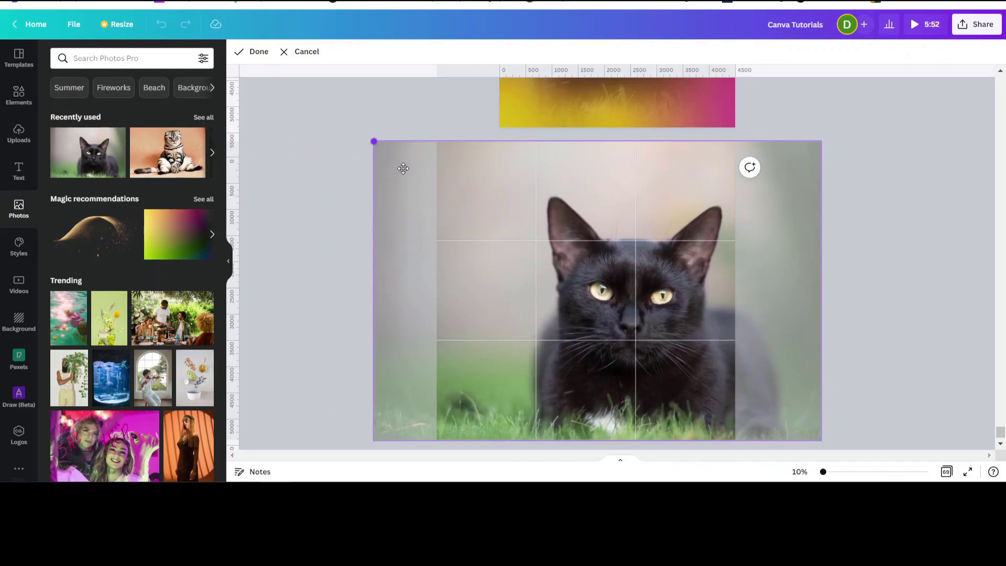
pyautogui.moveTo(403, 168); pyautogui.dragTo(402, 168)
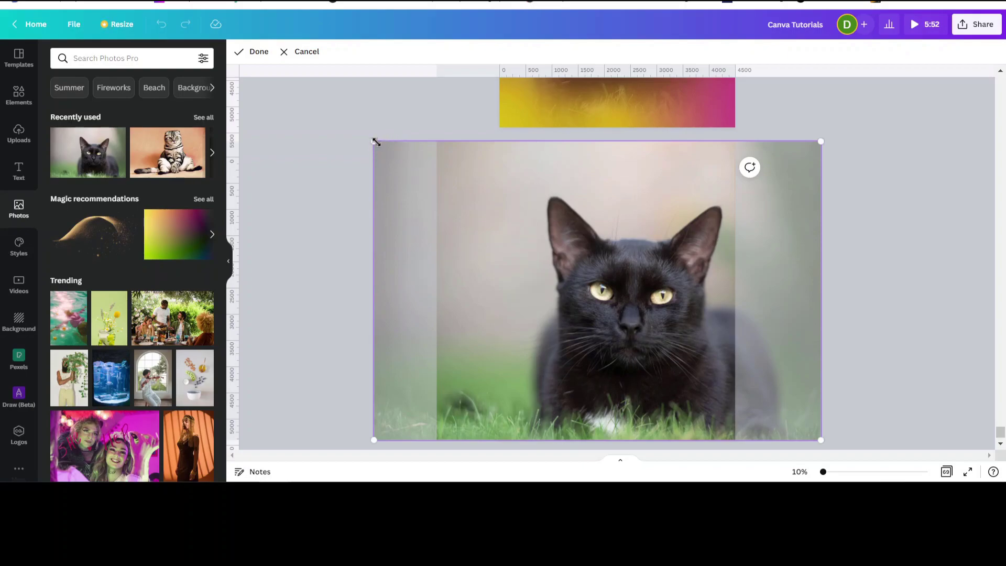
pyautogui.moveTo(372, 138)
pyautogui.mouseDown()
pyautogui.moveTo(350, 126)
pyautogui.moveTo(373, 141)
pyautogui.mouseUp()
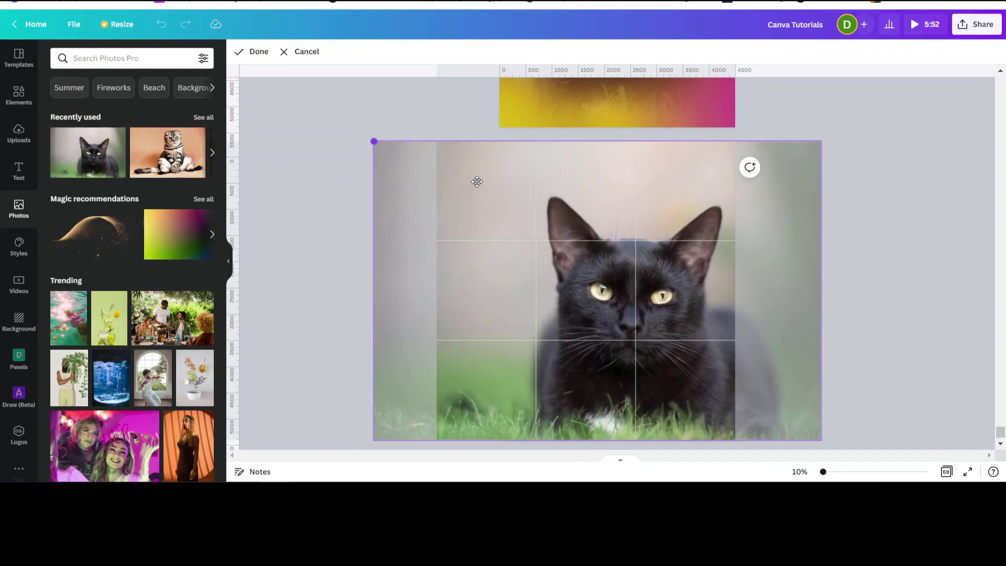
pyautogui.click(936, 242)
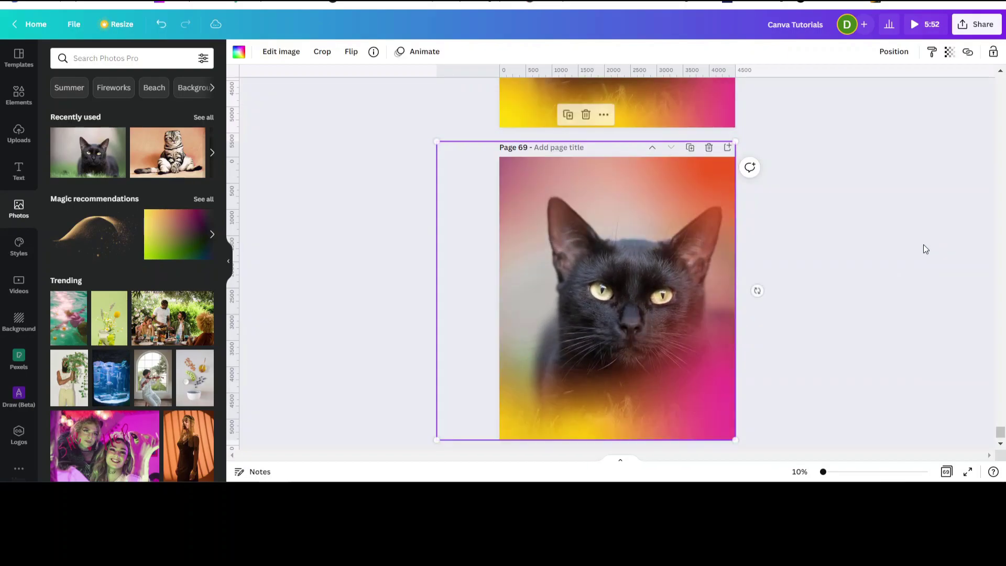
pyautogui.moveTo(624, 280)
pyautogui.mouseDown()
pyautogui.moveTo(639, 294)
pyautogui.moveTo(621, 284)
pyautogui.mouseUp()
pyautogui.doubleClick(633, 287)
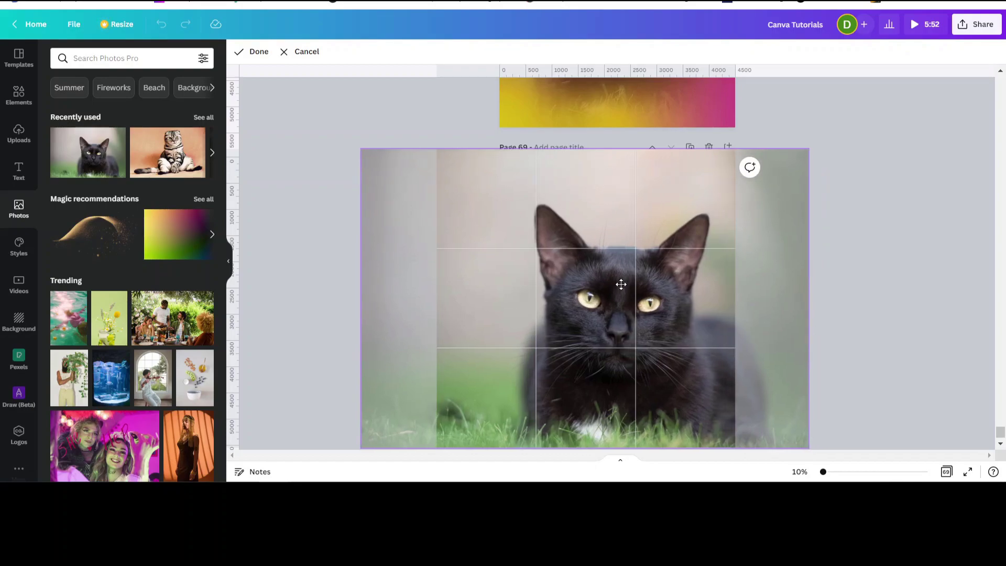
pyautogui.click(862, 242)
pyautogui.scroll(5, 869, 330)
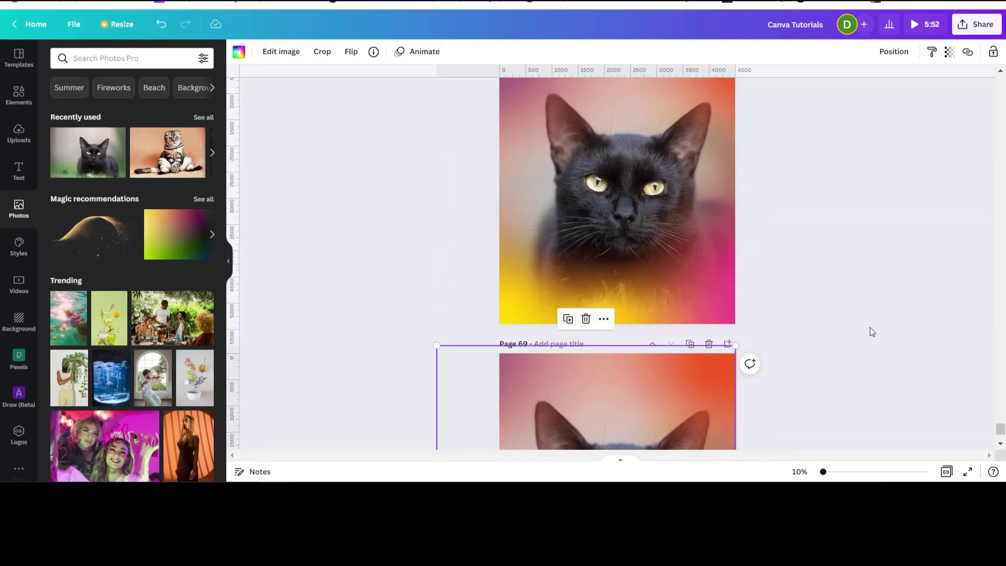
pyautogui.scroll(-5, 869, 327)
pyautogui.click(880, 308)
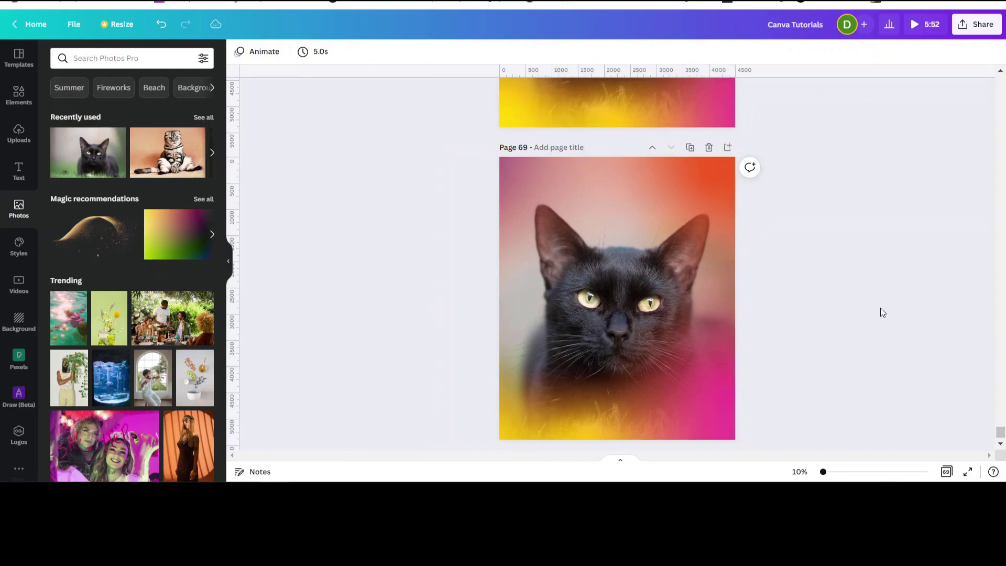
pyautogui.scroll(-1, 870, 338)
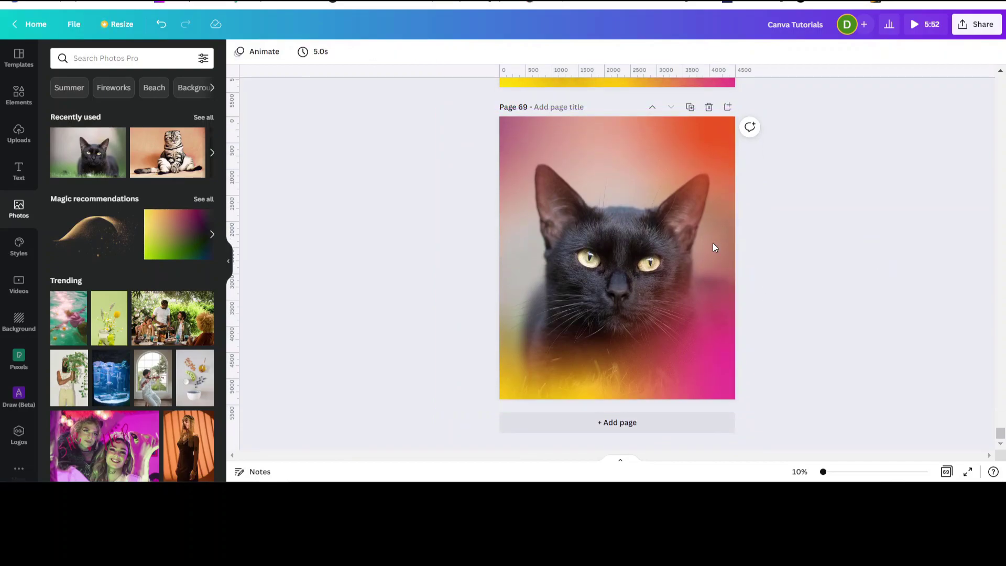
# Step: Detach the cat photo, move it to the lower right, and delete the gradient background
pyautogui.rightClick(607, 243)
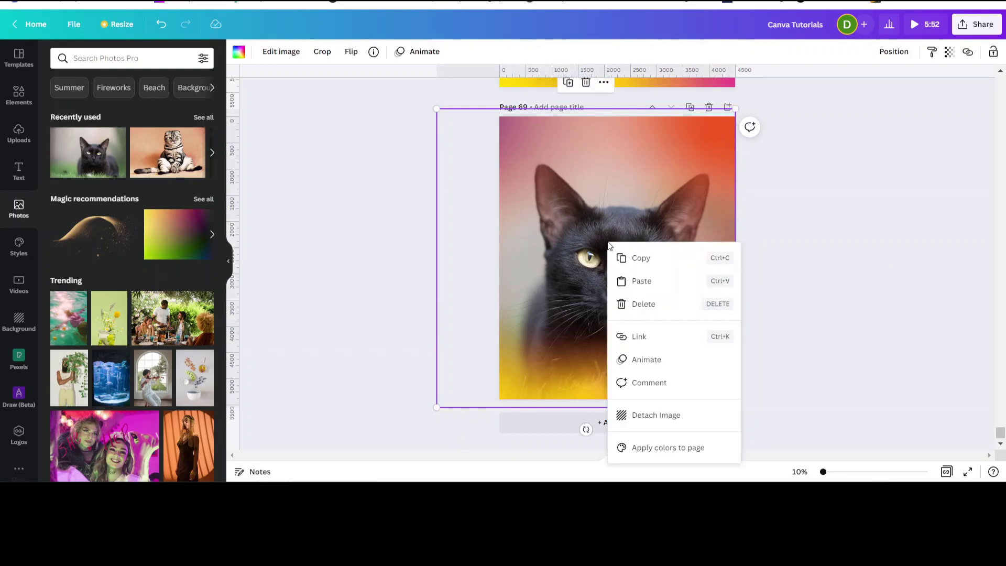
pyautogui.click(664, 417)
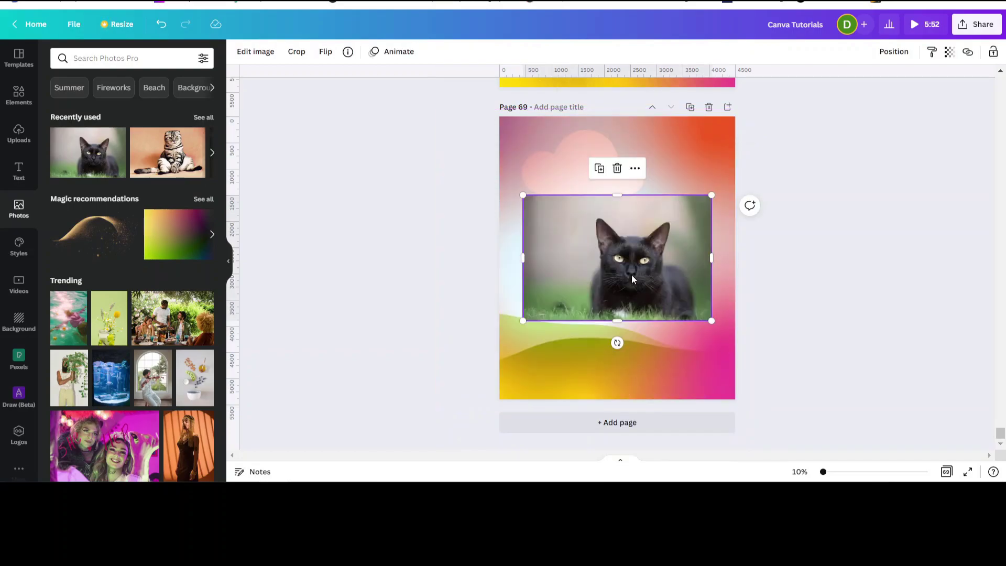
pyautogui.moveTo(631, 274); pyautogui.dragTo(685, 428)
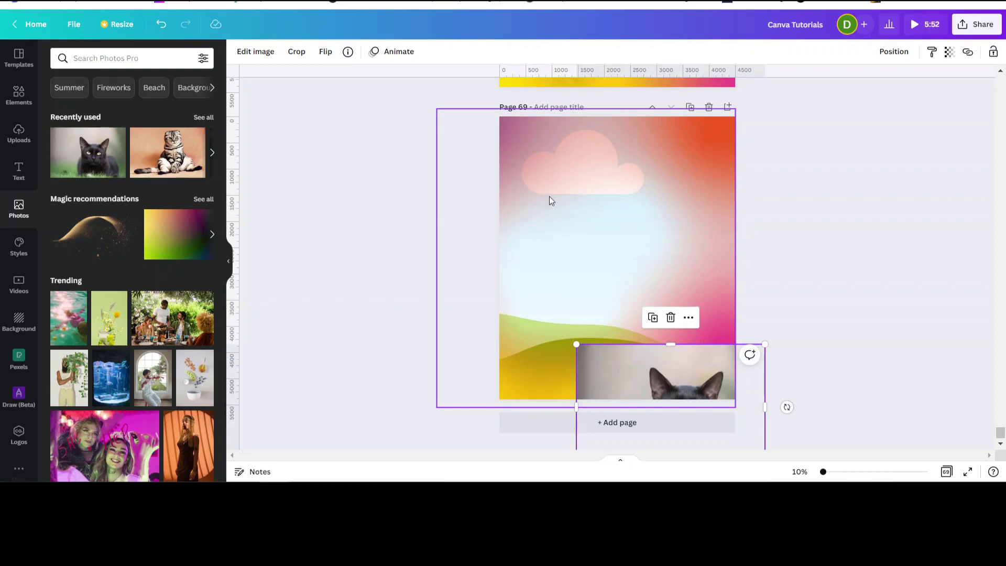
pyautogui.click(589, 197)
pyautogui.press('Delete')
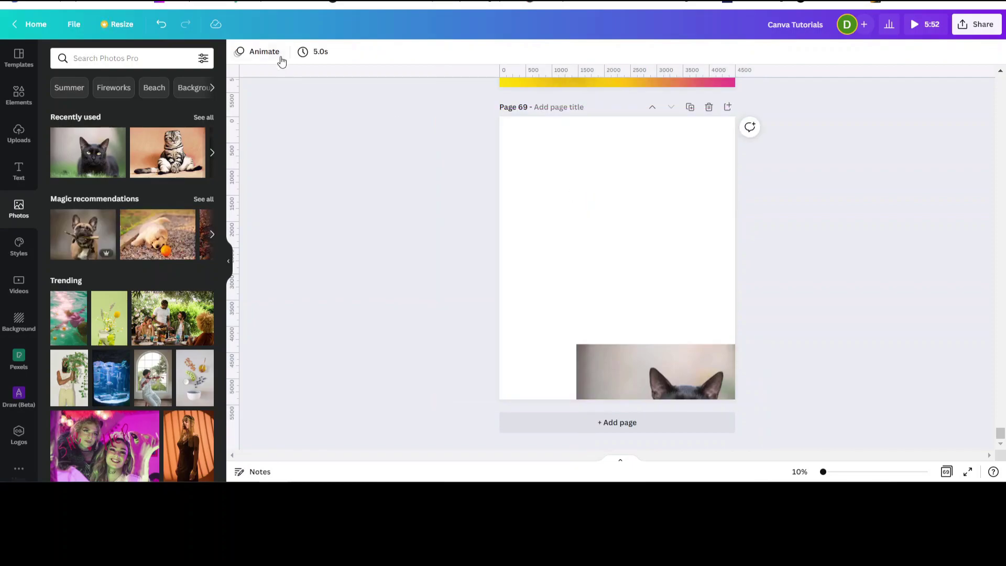
# Step: Search Elements for 'frame' and browse the frame results
pyautogui.click(19, 95)
pyautogui.write('frame')
pyautogui.press('Return')
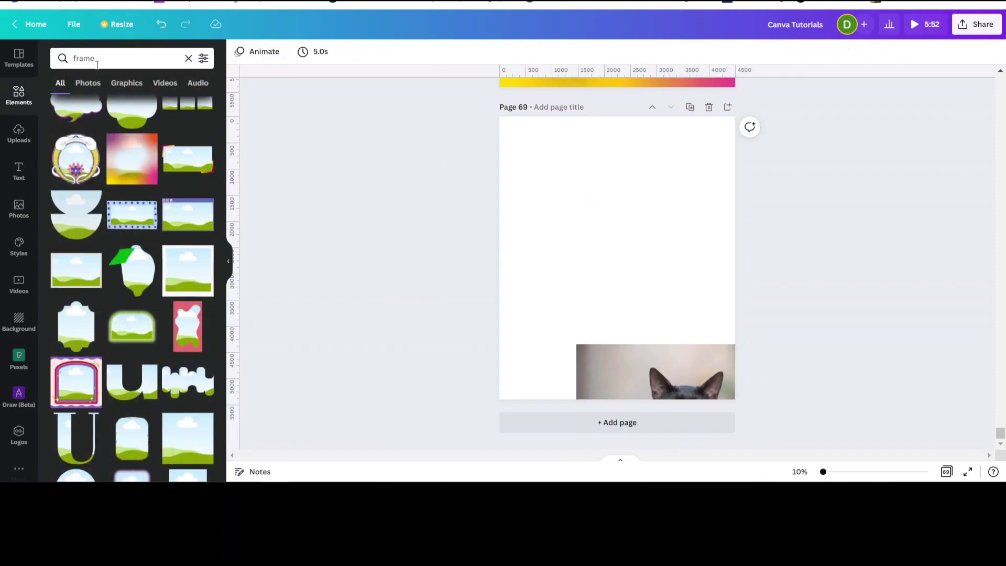
pyautogui.scroll(-4, 128, 280)
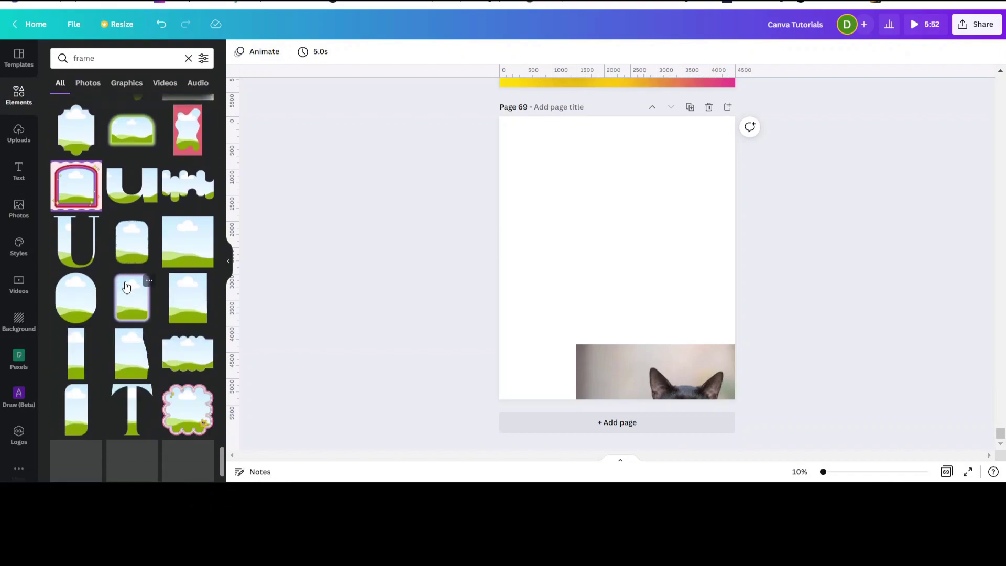
pyautogui.scroll(-7, 123, 290)
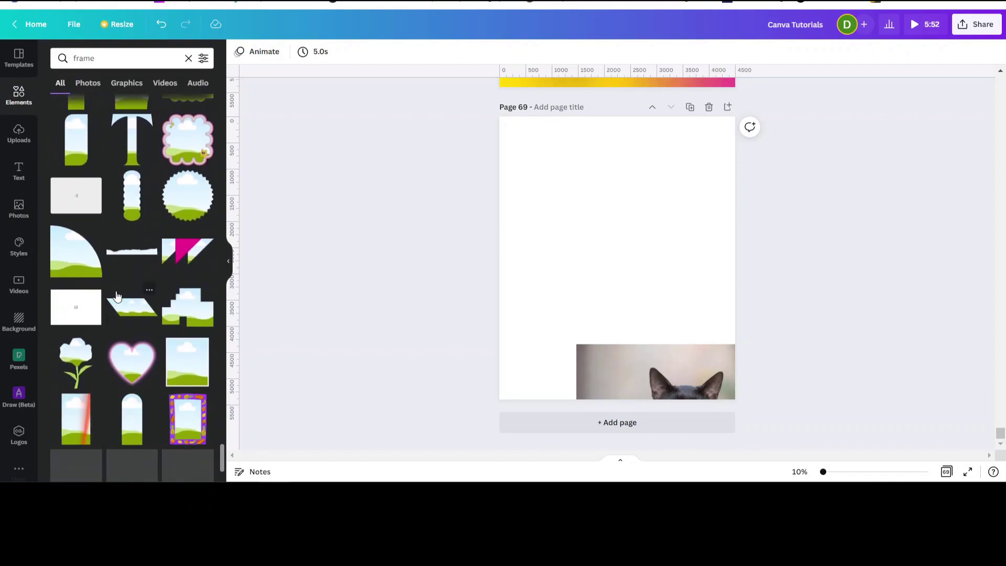
pyautogui.scroll(-6, 123, 294)
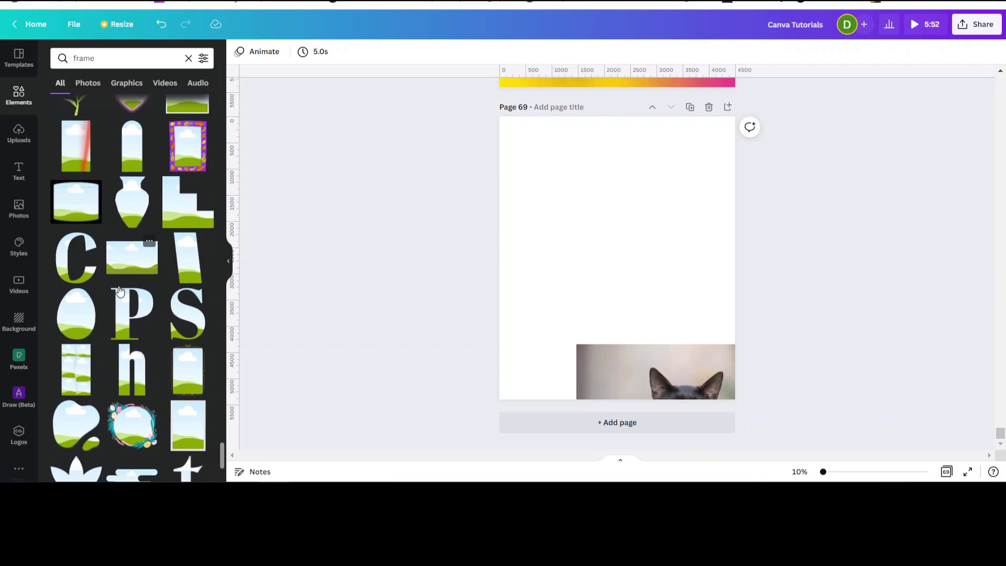
pyautogui.scroll(-4, 116, 291)
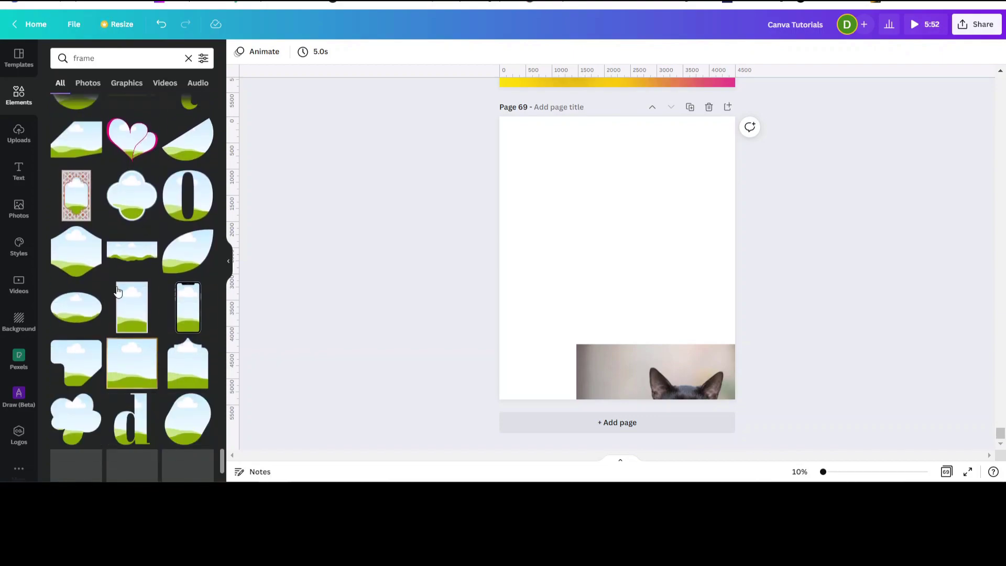
pyautogui.scroll(-4, 124, 289)
pyautogui.scroll(-4, 121, 277)
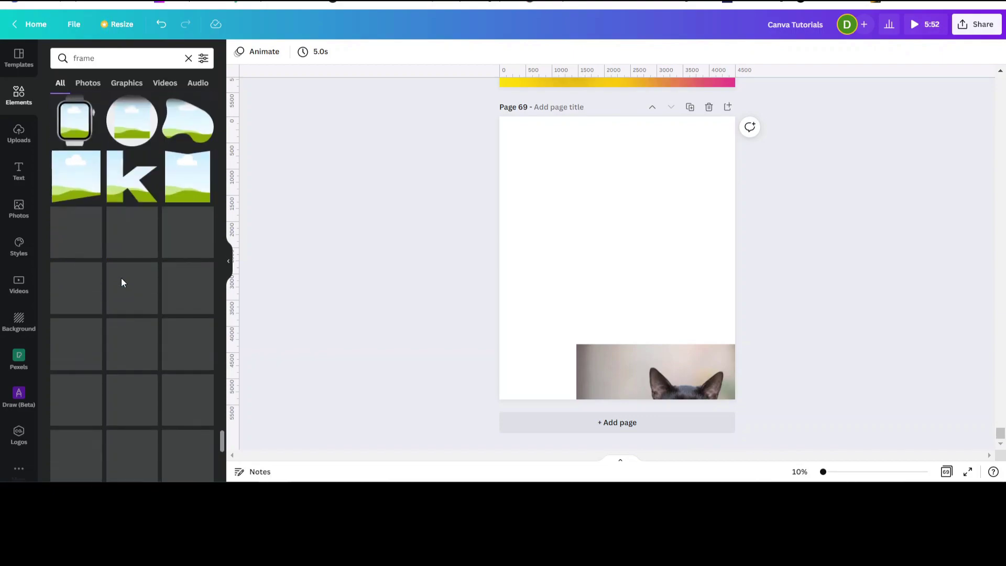
pyautogui.scroll(-4, 129, 256)
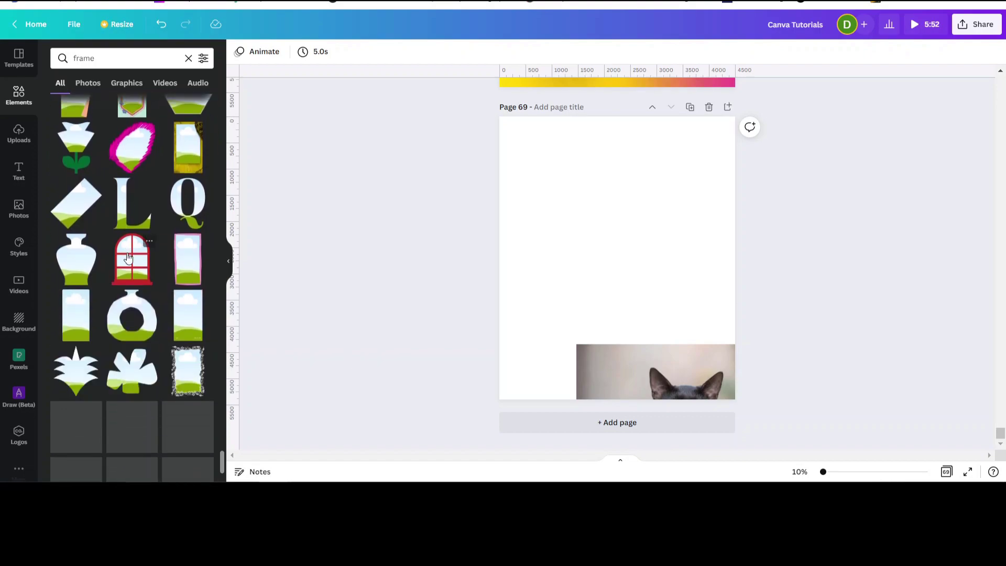
pyautogui.scroll(-3, 128, 257)
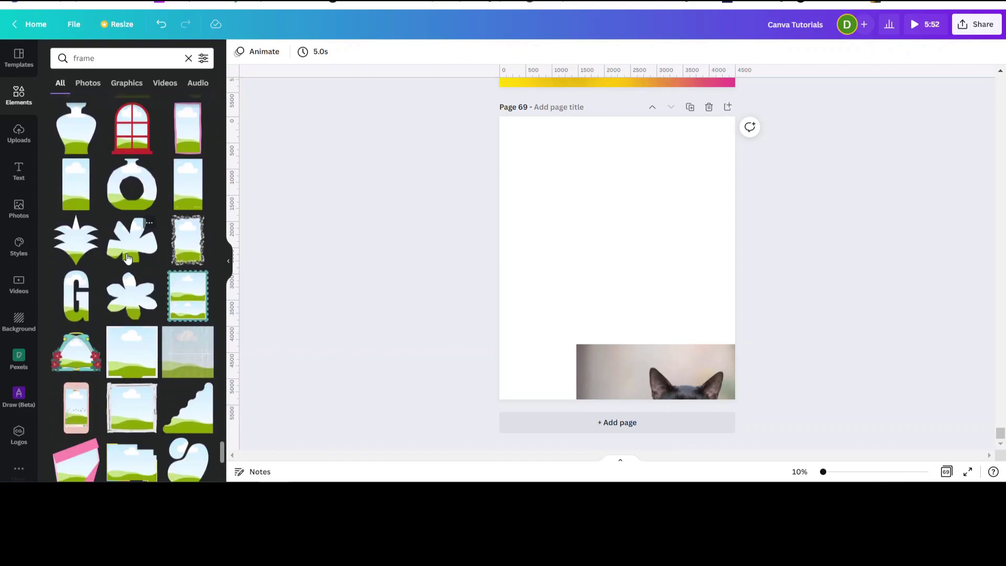
pyautogui.scroll(3, 121, 260)
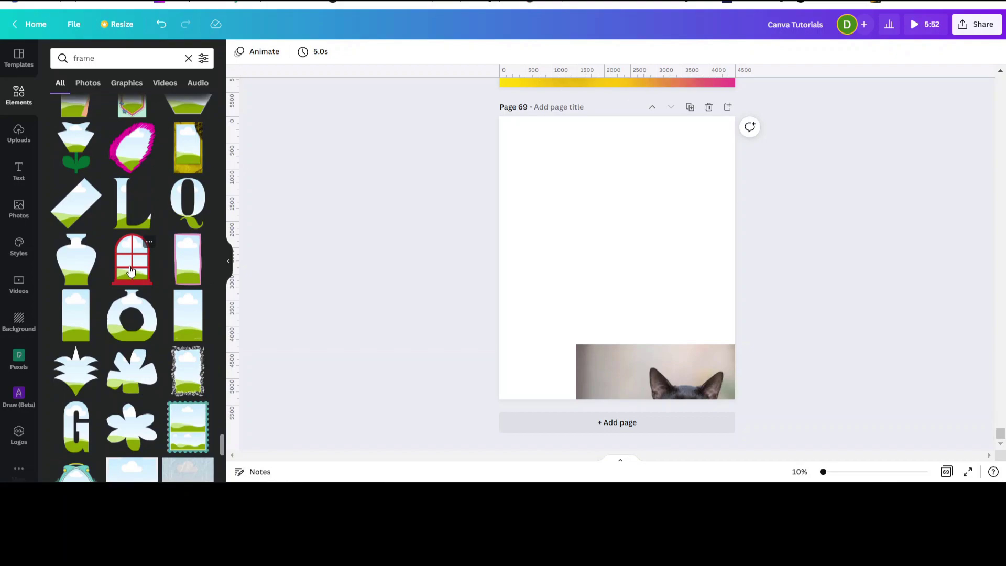
# Step: Fill the red arched window frame with the cat photo and enlarge it to about 4,083 × 5,095
pyautogui.click(130, 271)
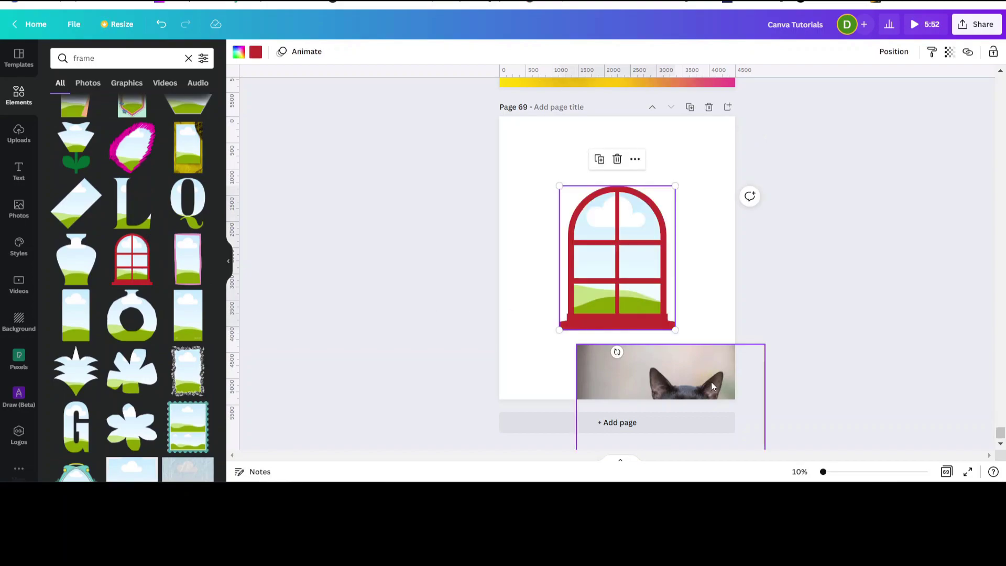
pyautogui.moveTo(699, 386); pyautogui.dragTo(619, 253)
pyautogui.doubleClick(632, 262)
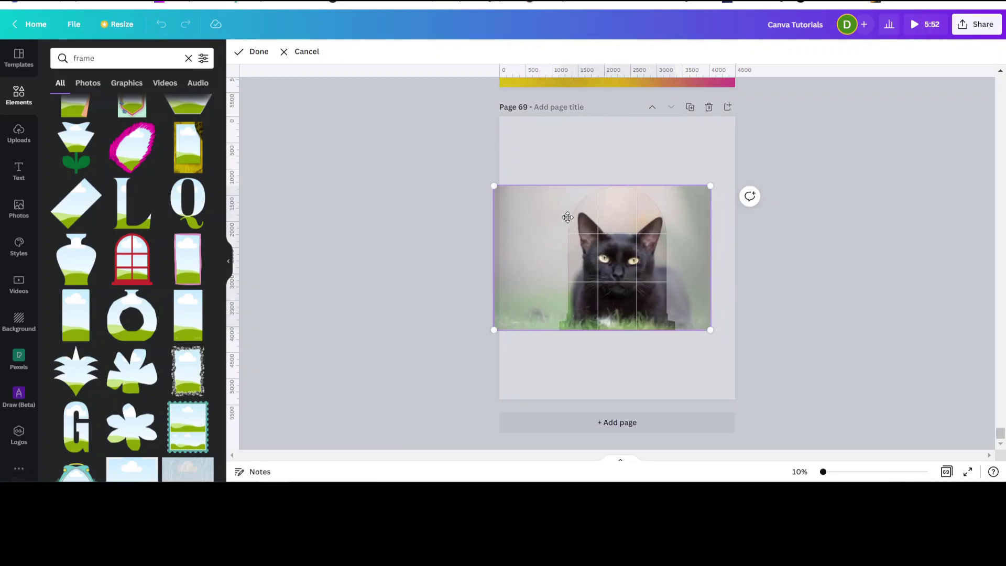
pyautogui.click(784, 274)
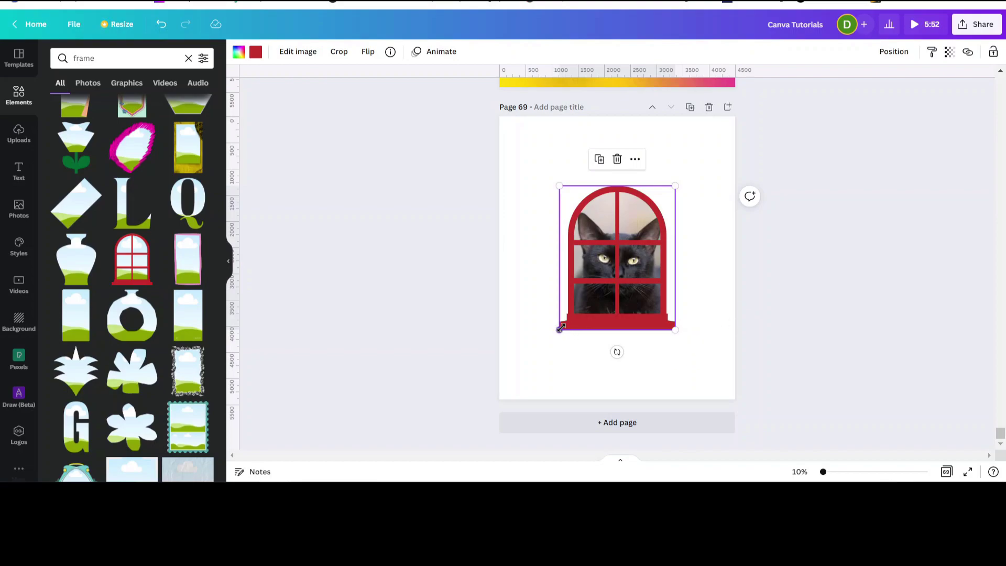
pyautogui.moveTo(560, 329); pyautogui.dragTo(514, 386)
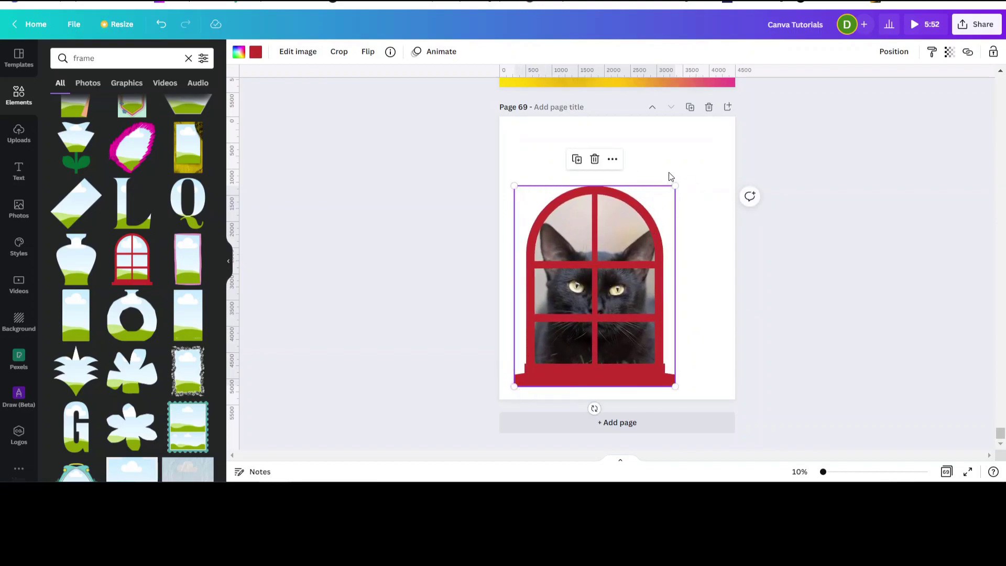
pyautogui.moveTo(676, 187); pyautogui.dragTo(765, 147)
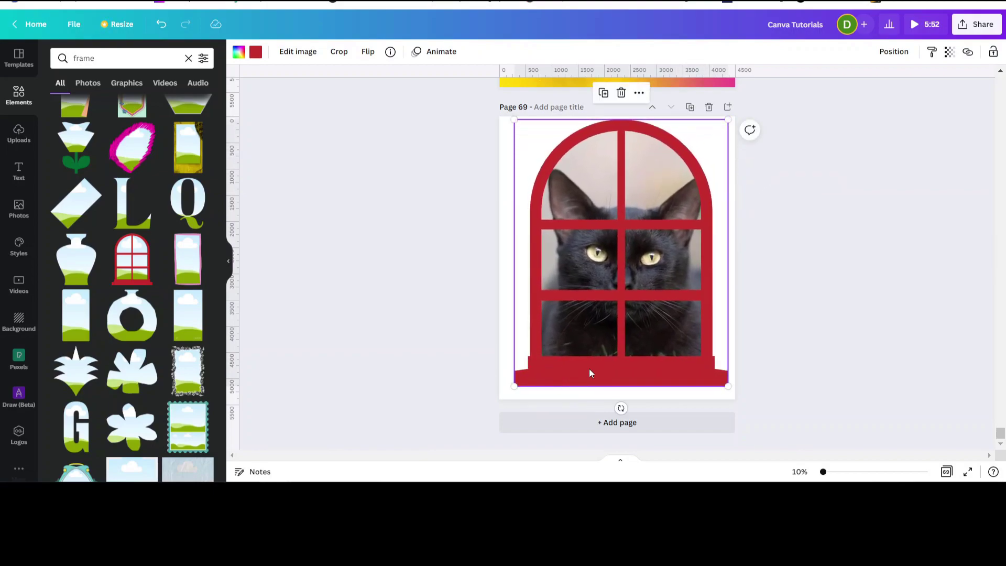
# Step: Try light blue, grey, magenta and cream Document Colors on the window frame, settling on orange
pyautogui.click(256, 53)
pyautogui.click(120, 164)
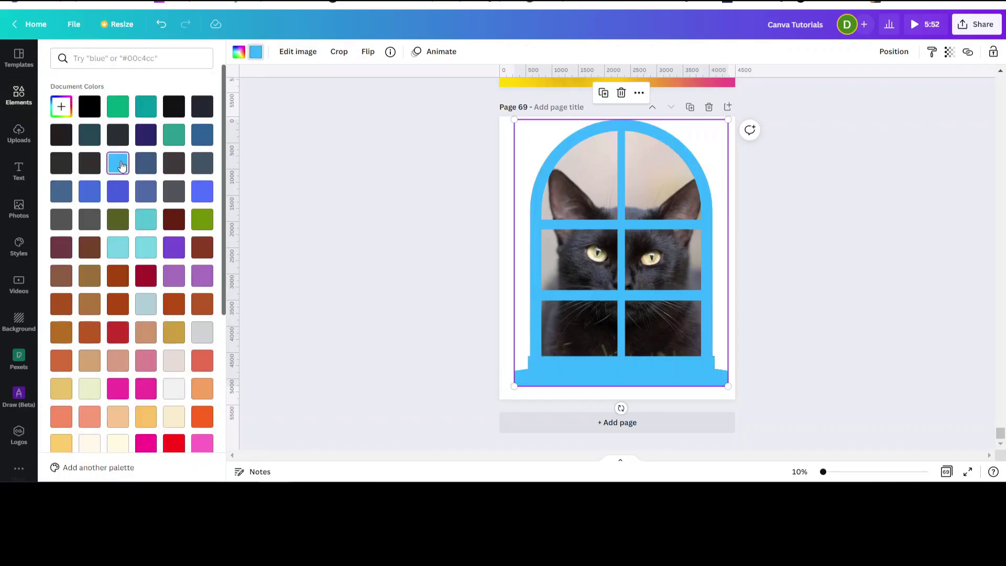
pyautogui.click(171, 167)
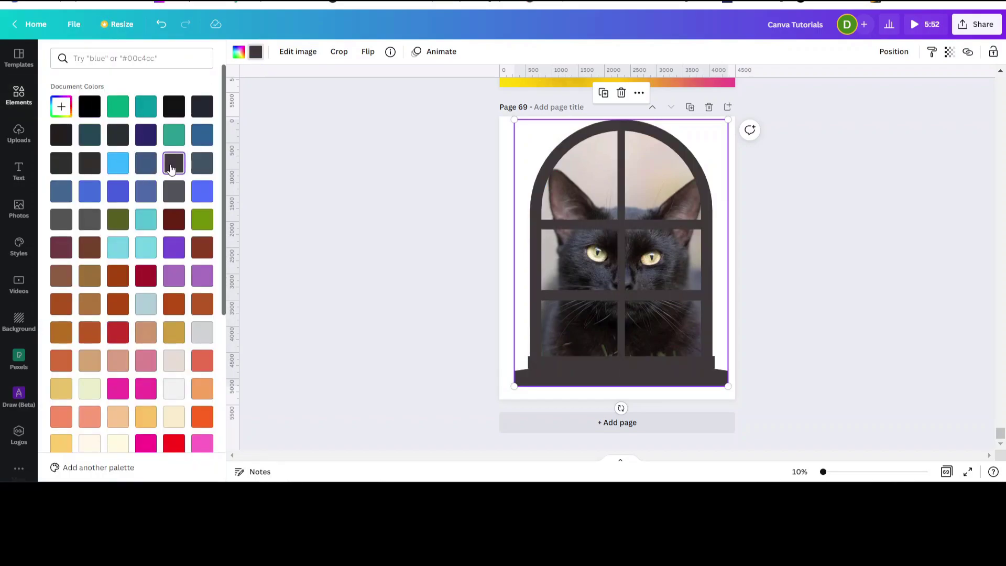
pyautogui.click(142, 305)
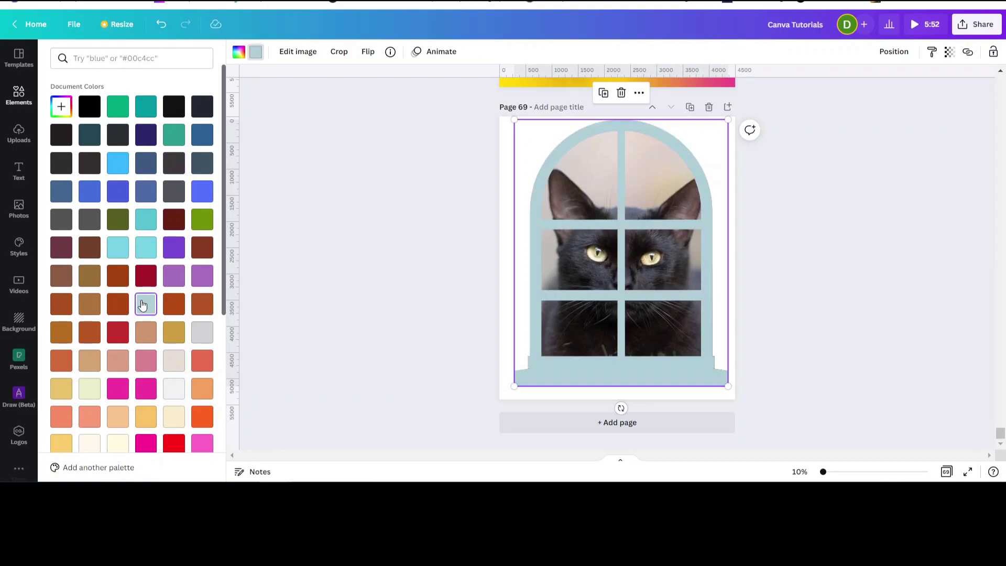
pyautogui.click(143, 393)
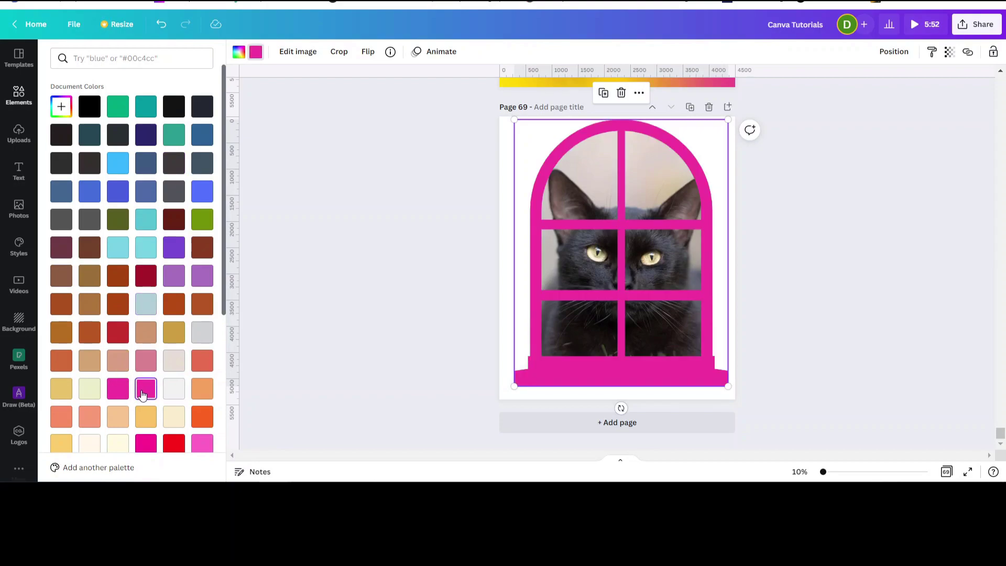
pyautogui.click(175, 425)
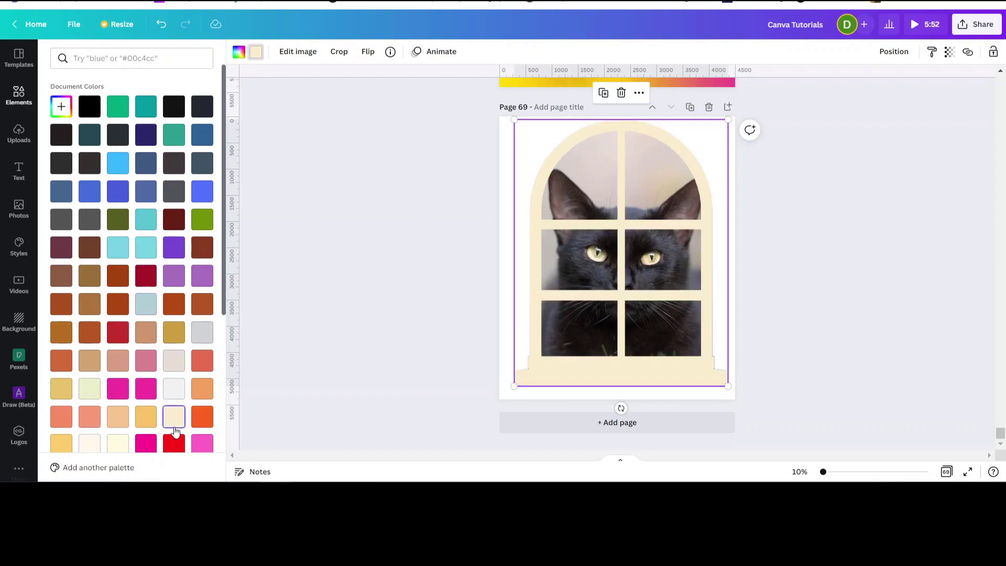
pyautogui.click(199, 422)
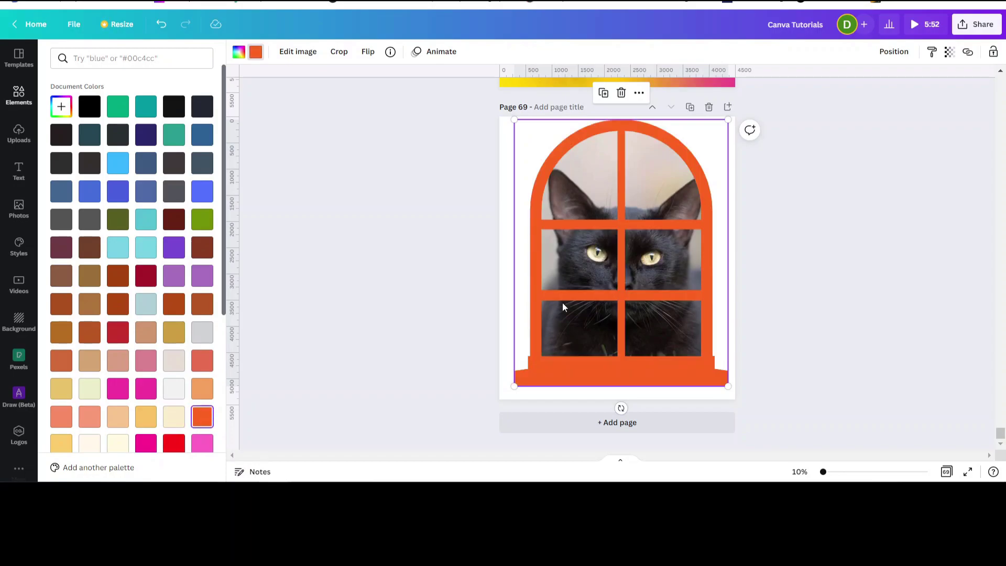
pyautogui.press('Escape')
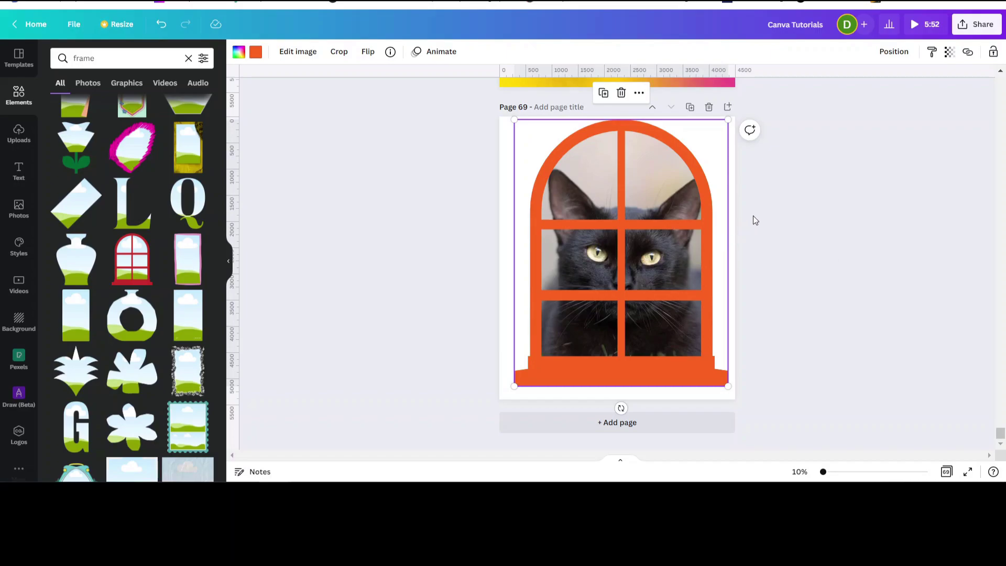
# Step: Detach the cat photo to the page bottom and delete the empty orange window frame
pyautogui.click(784, 219)
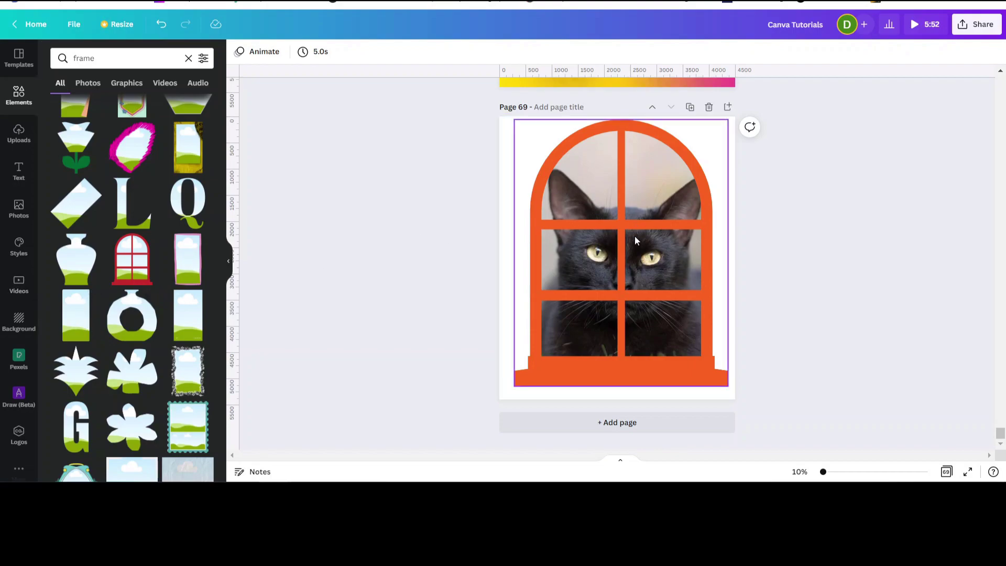
pyautogui.click(639, 251)
pyautogui.rightClick(639, 250)
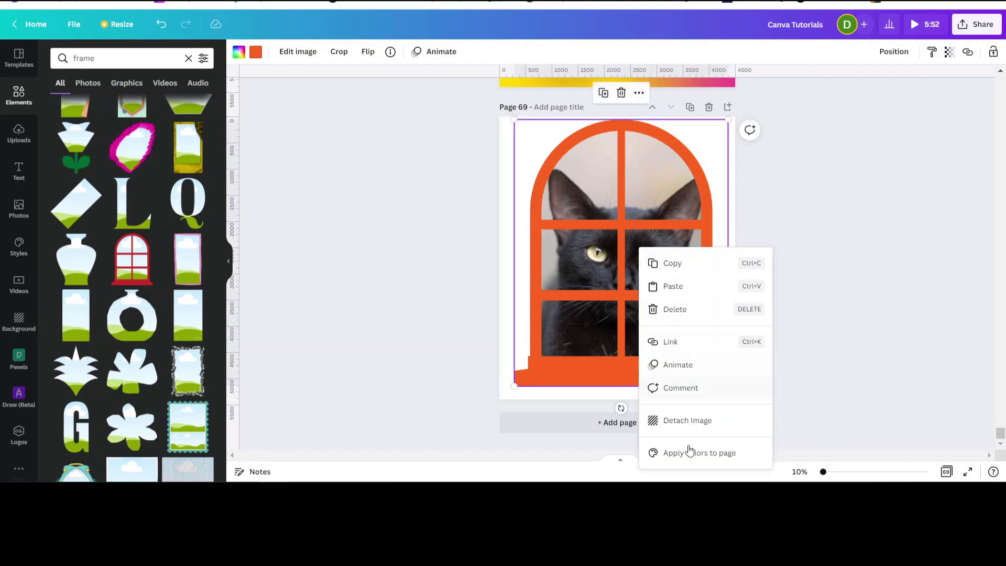
pyautogui.click(694, 424)
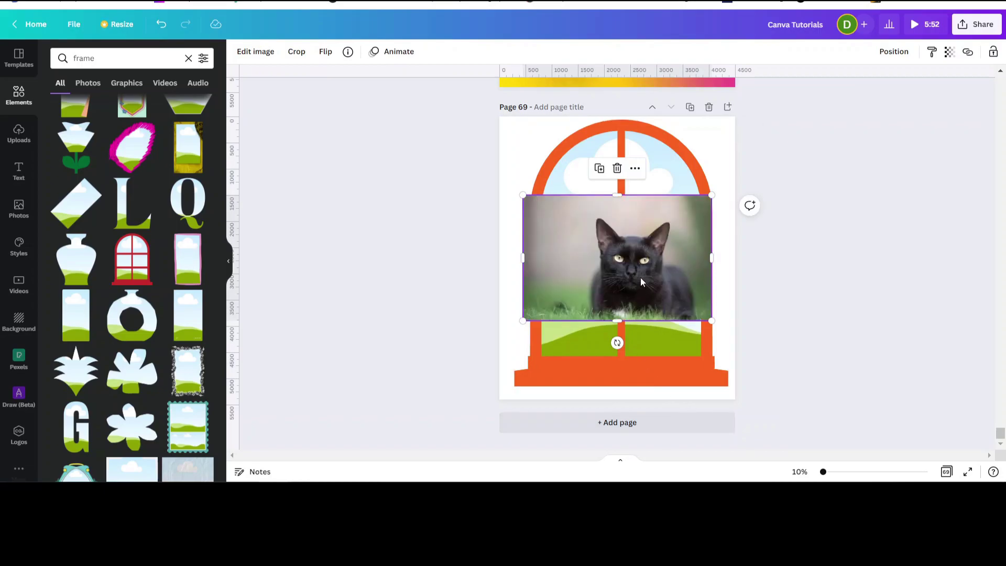
pyautogui.moveTo(641, 277); pyautogui.dragTo(676, 433)
pyautogui.click(646, 217)
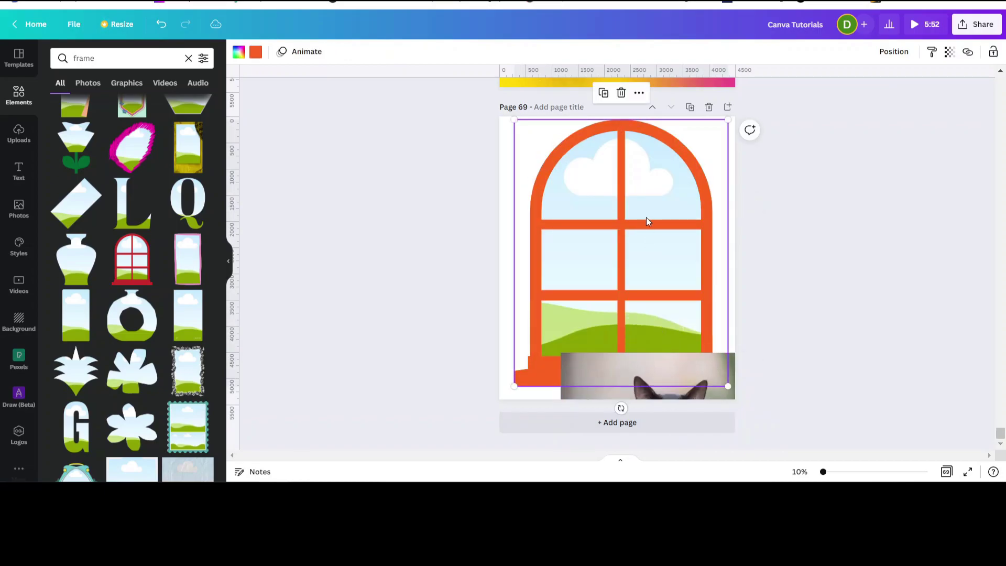
pyautogui.press('Delete')
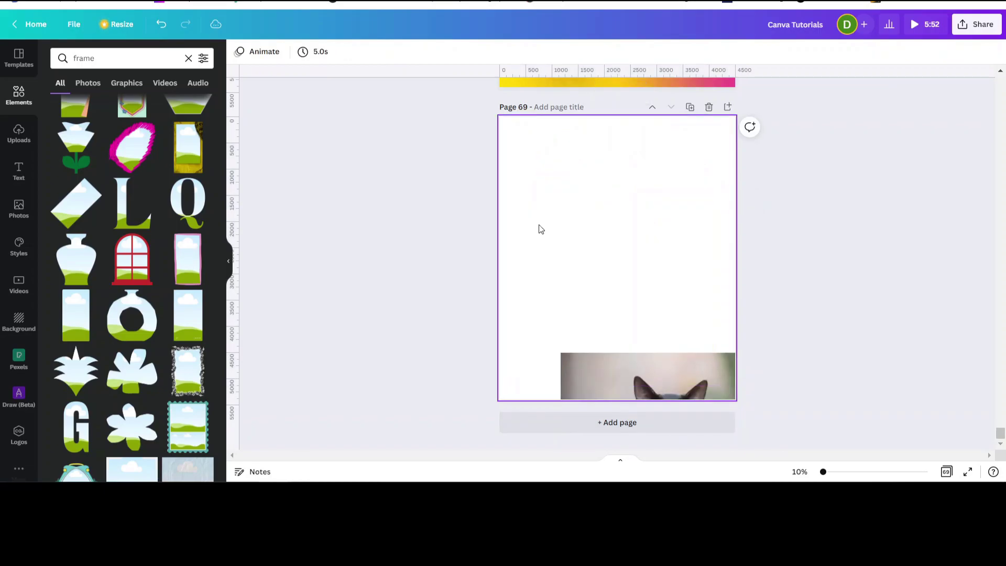
# Step: Add a large vase-shaped frame, fill it with the cat photo, and shift the cat right
pyautogui.click(118, 335)
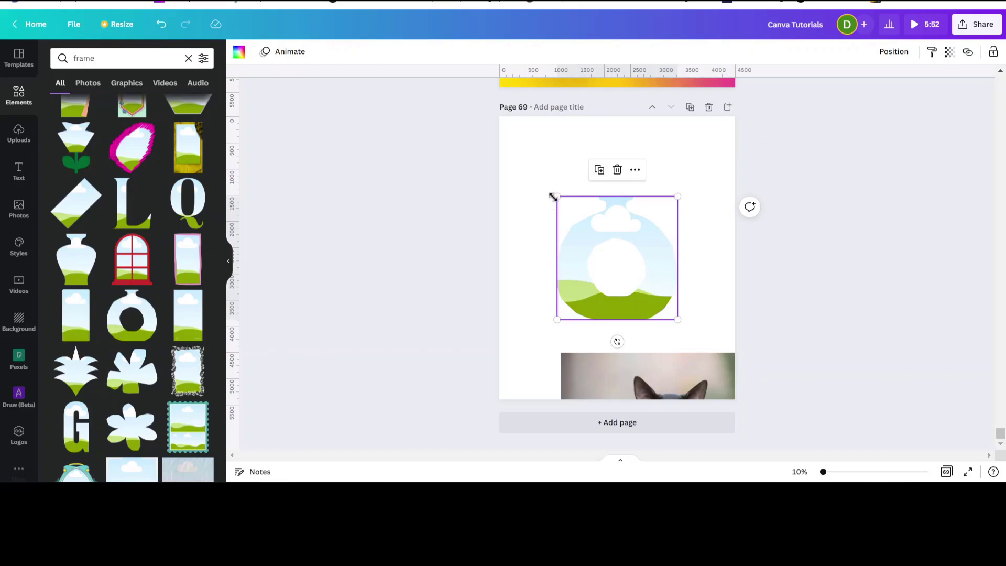
pyautogui.moveTo(556, 196); pyautogui.dragTo(502, 140)
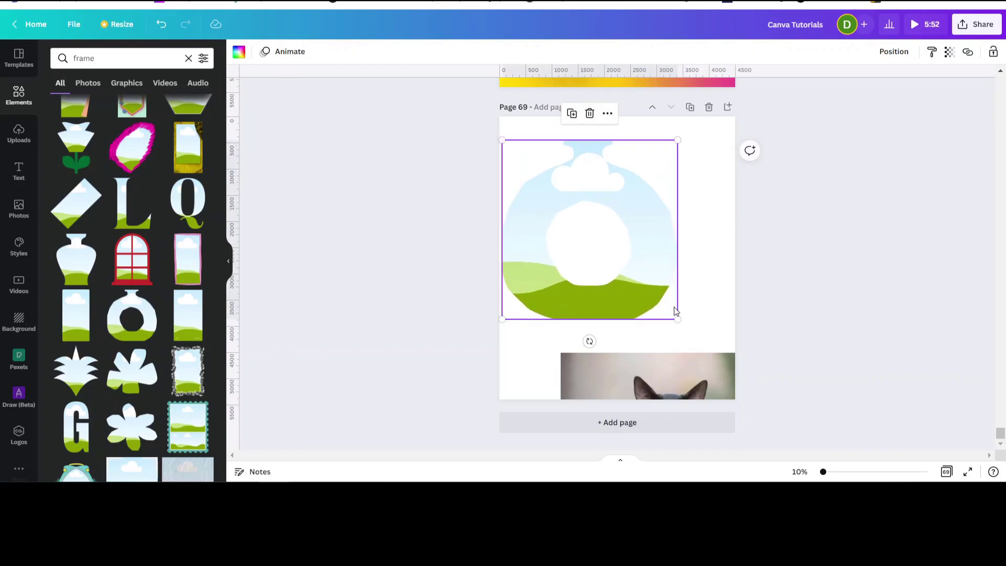
pyautogui.moveTo(692, 325); pyautogui.dragTo(714, 337)
pyautogui.click(674, 363)
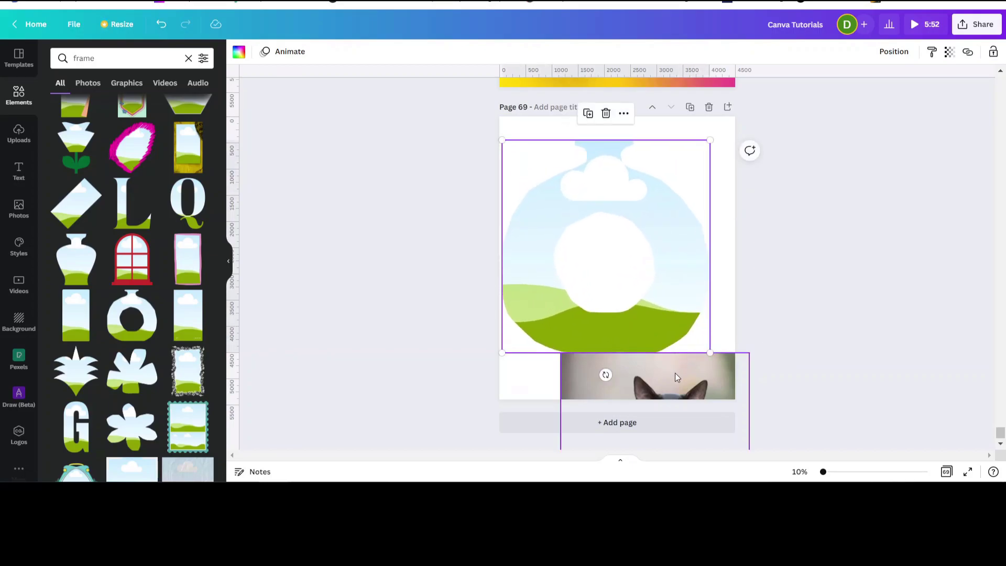
pyautogui.moveTo(674, 370); pyautogui.dragTo(541, 258)
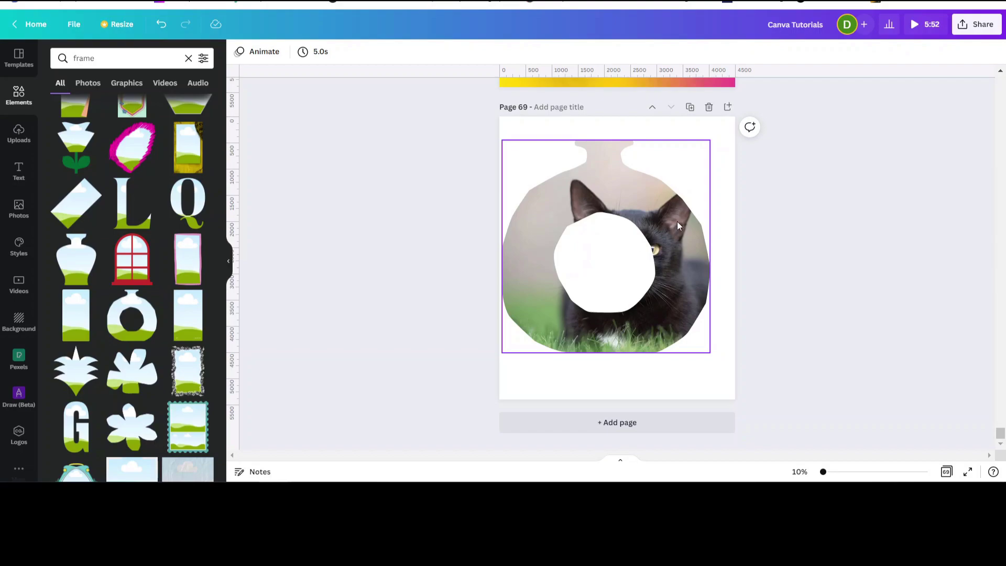
pyautogui.doubleClick(676, 251)
pyautogui.moveTo(676, 251); pyautogui.dragTo(710, 278)
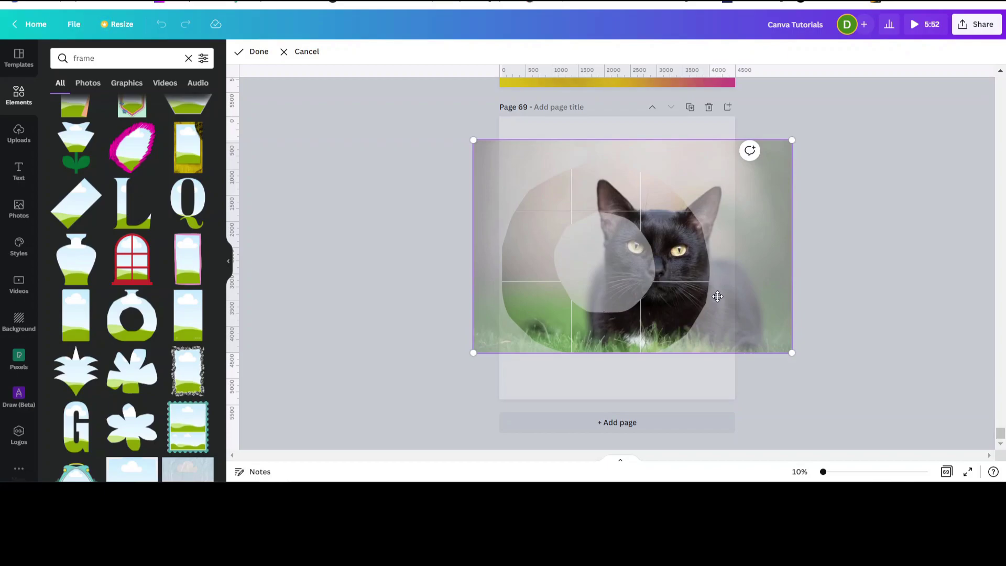
pyautogui.click(897, 300)
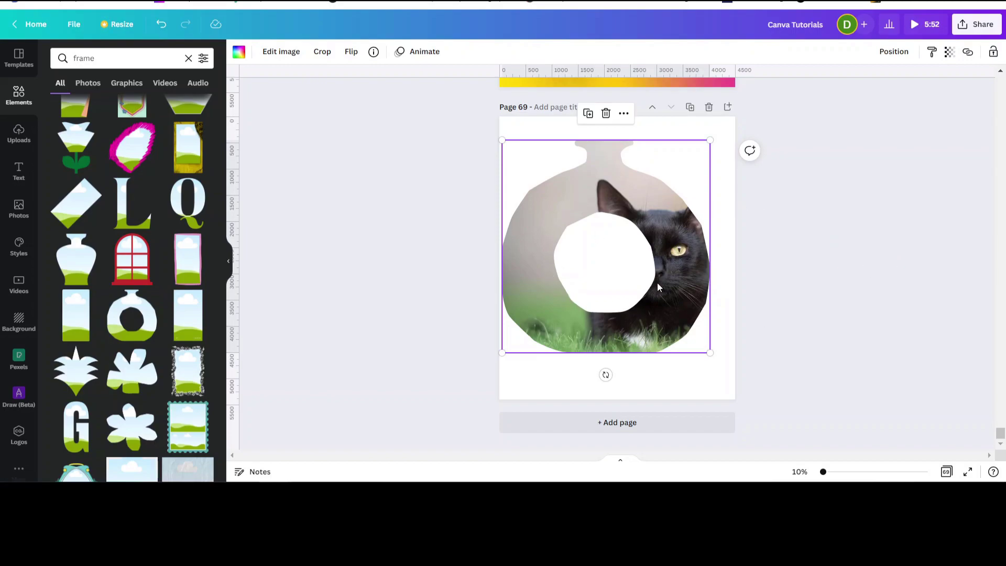
pyautogui.scroll(-4, 140, 304)
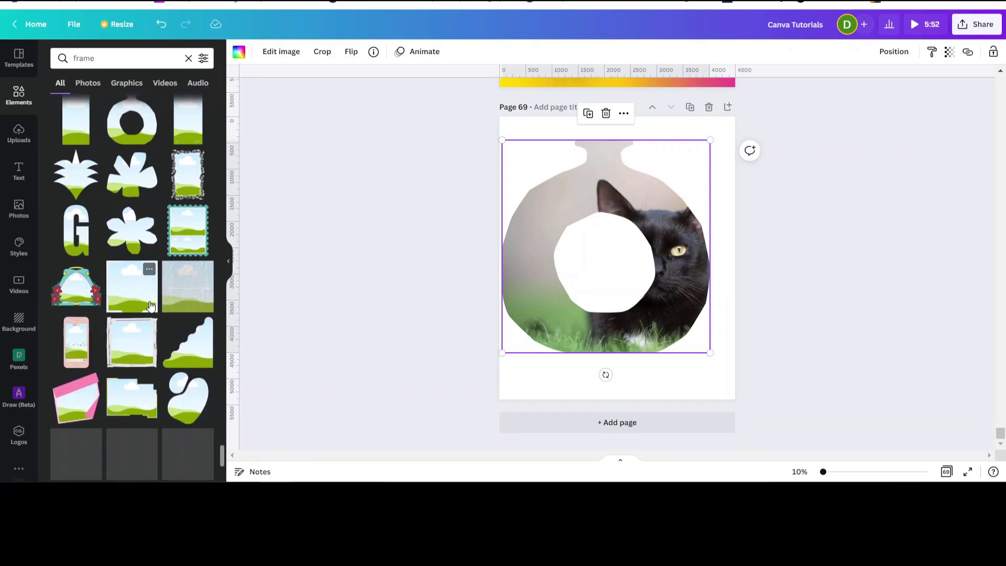
pyautogui.scroll(-5, 140, 304)
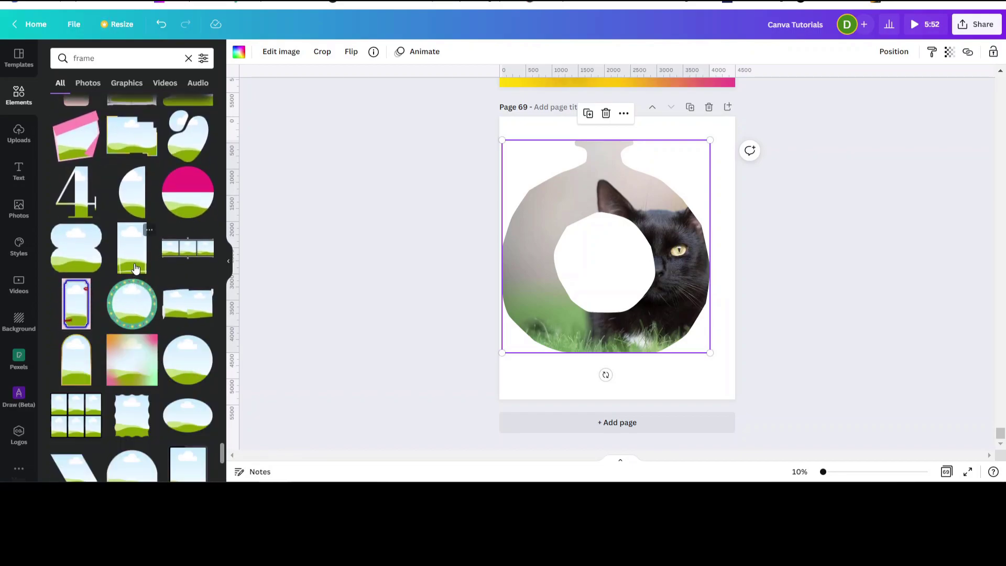
pyautogui.scroll(-6, 135, 268)
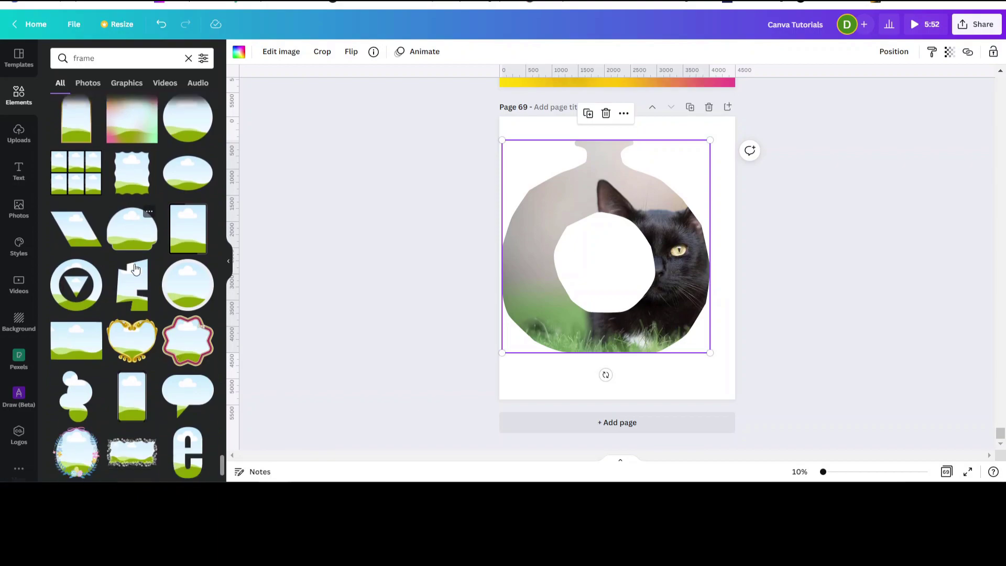
pyautogui.scroll(-7, 136, 268)
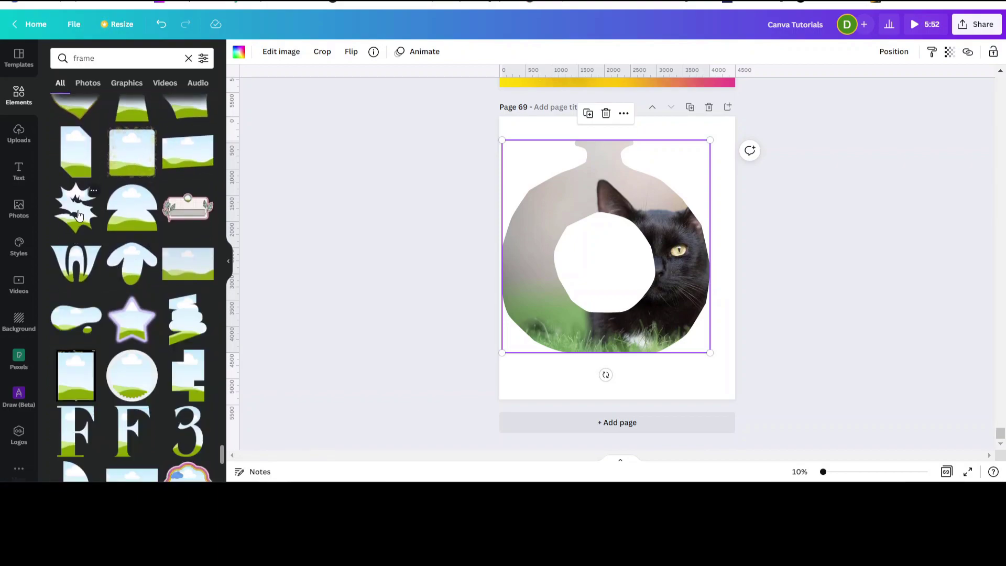
pyautogui.scroll(-7, 79, 225)
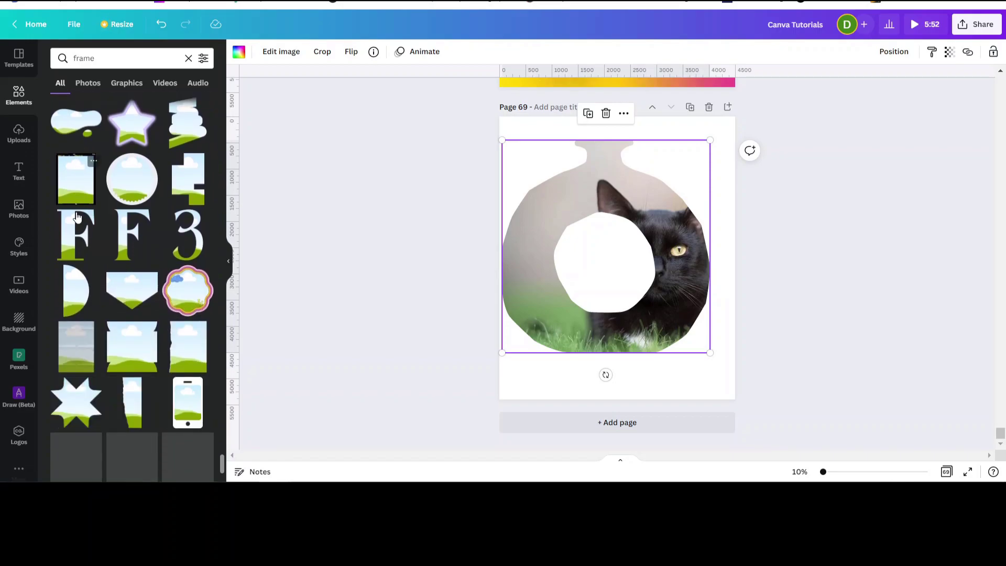
pyautogui.scroll(-7, 88, 239)
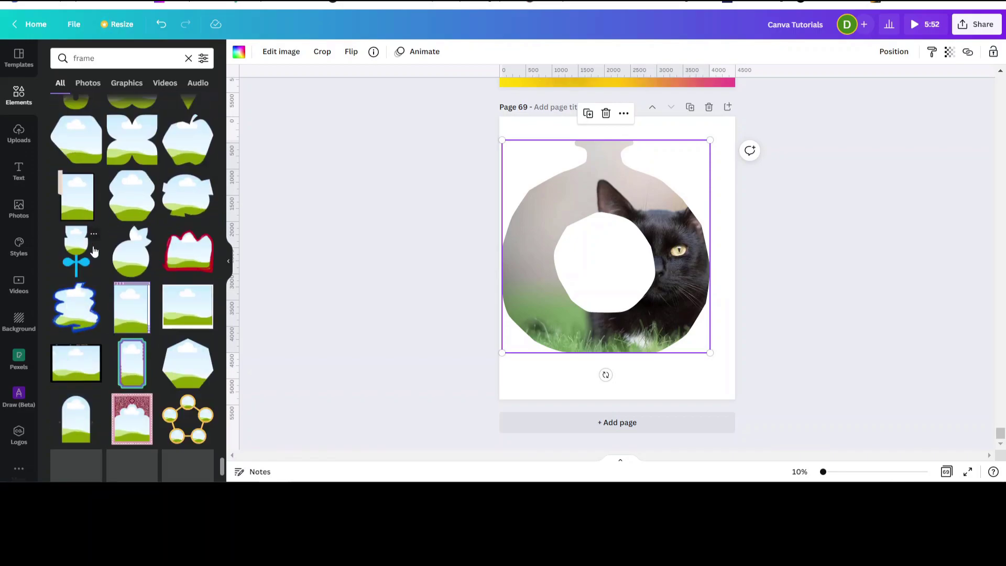
pyautogui.scroll(-6, 120, 256)
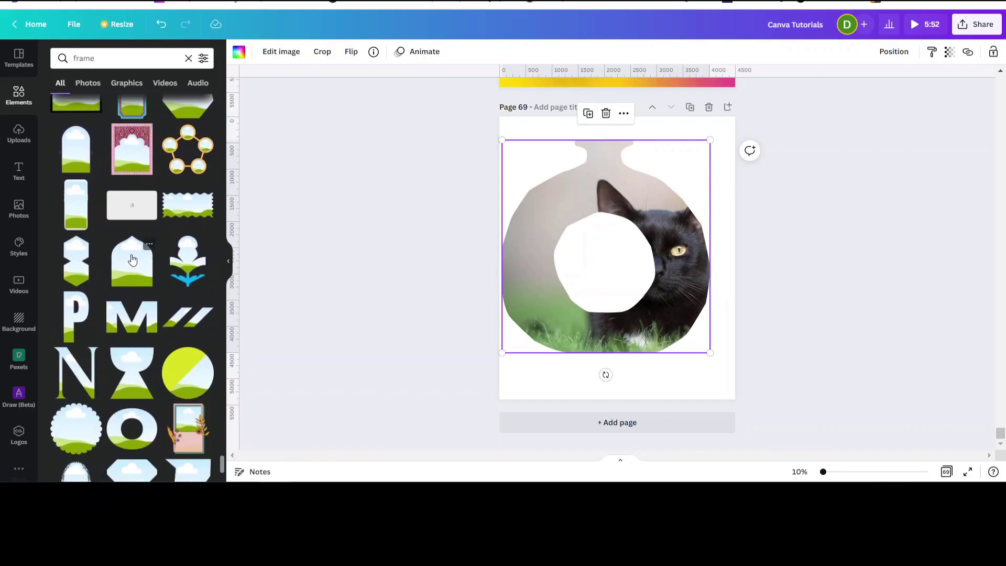
pyautogui.scroll(-5, 135, 262)
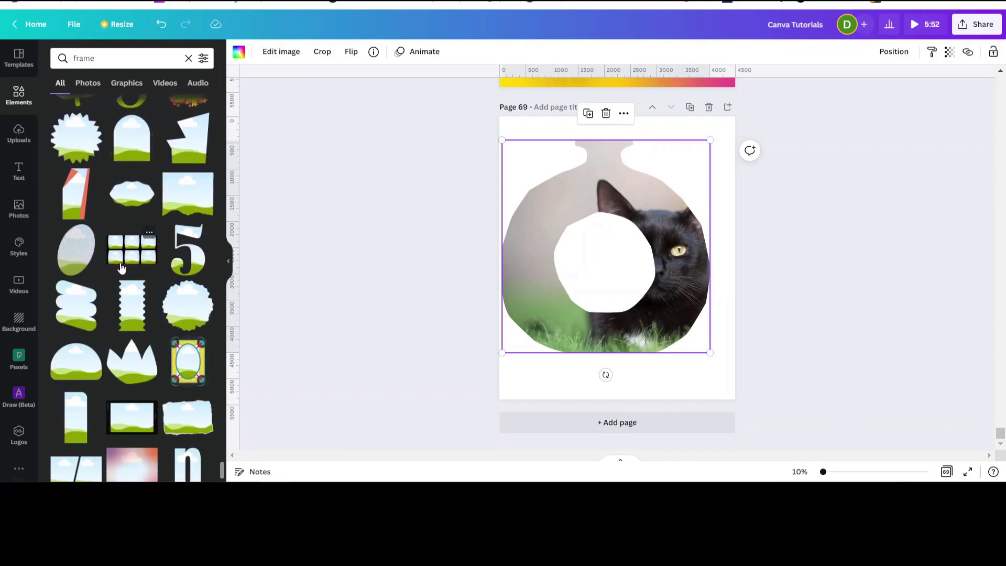
pyautogui.scroll(-5, 121, 267)
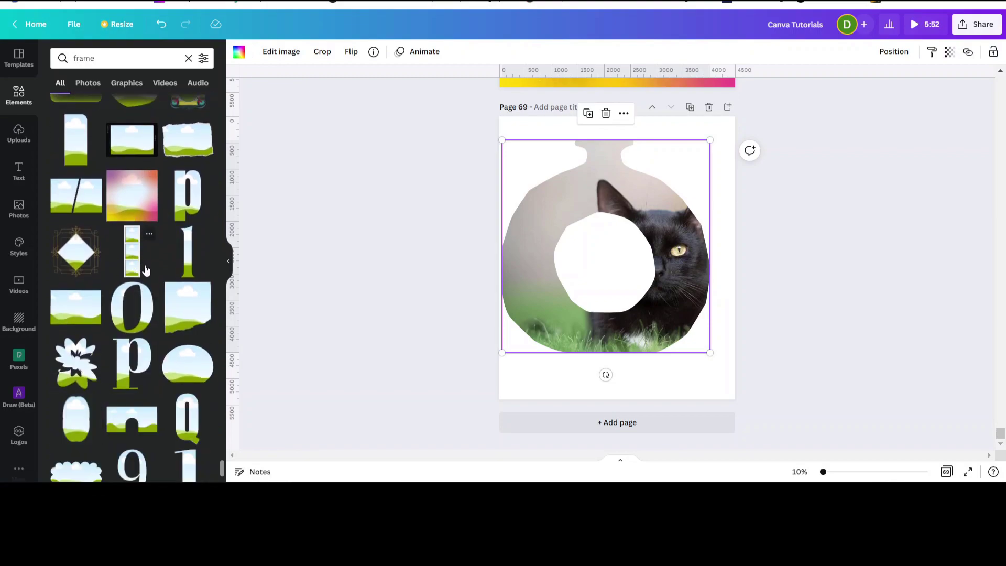
pyautogui.scroll(-6, 142, 271)
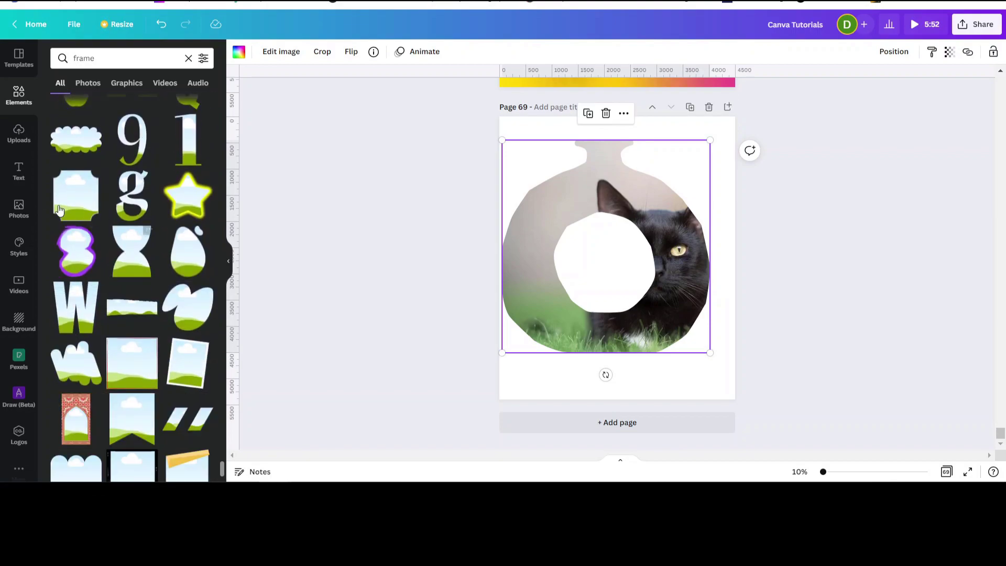
pyautogui.scroll(-2, 124, 281)
pyautogui.scroll(-5, 124, 281)
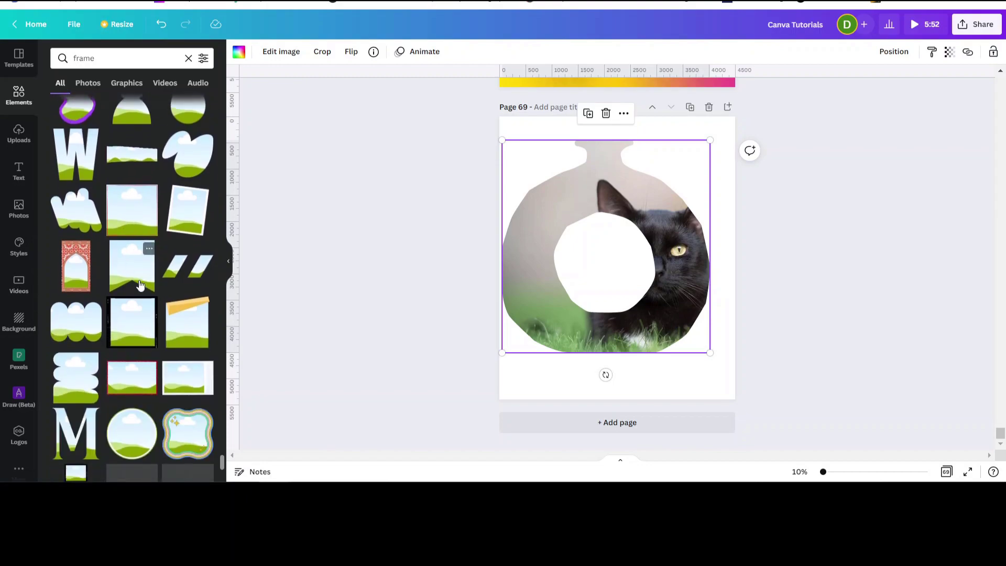
pyautogui.scroll(-5, 141, 284)
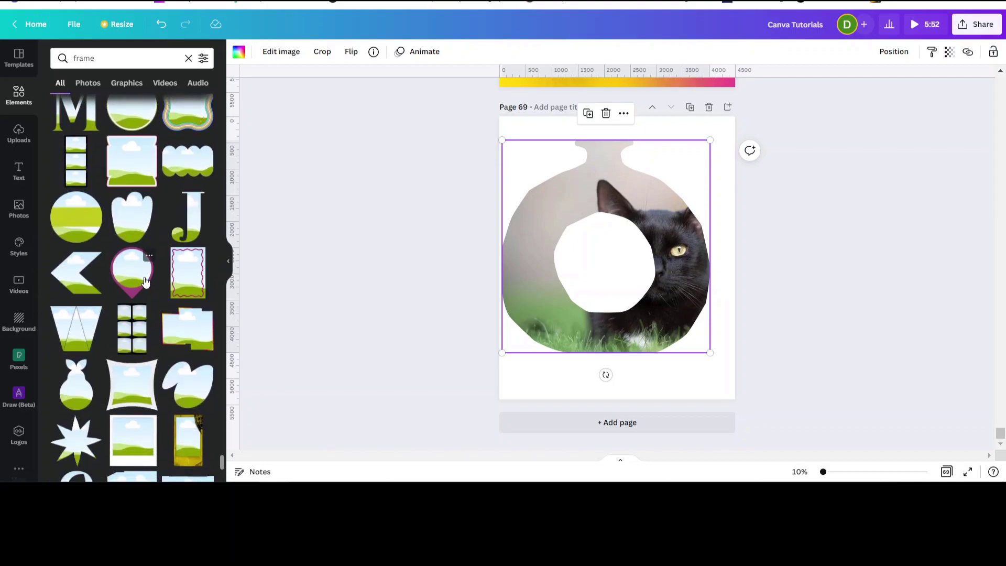
pyautogui.scroll(-7, 152, 288)
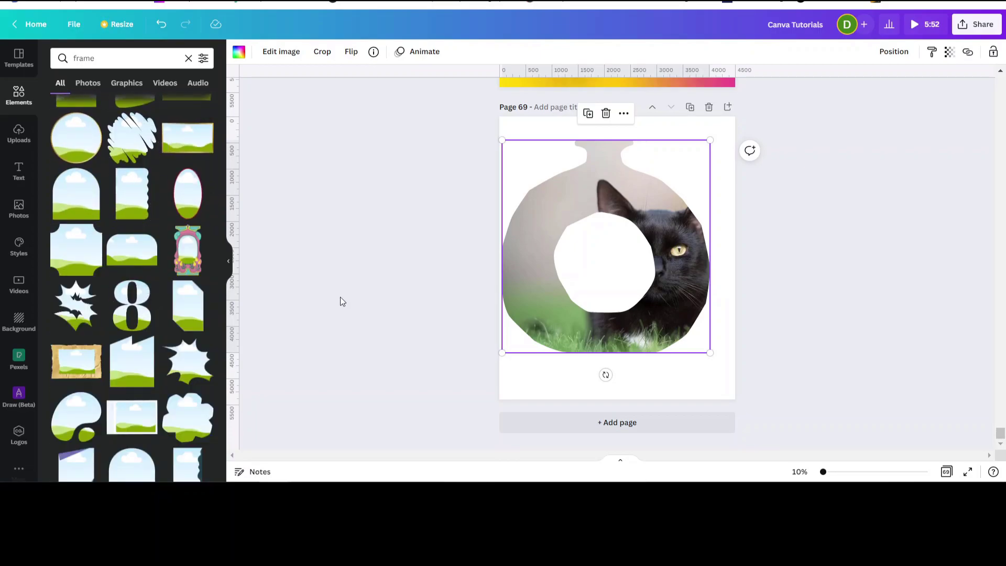
pyautogui.scroll(-3, 131, 325)
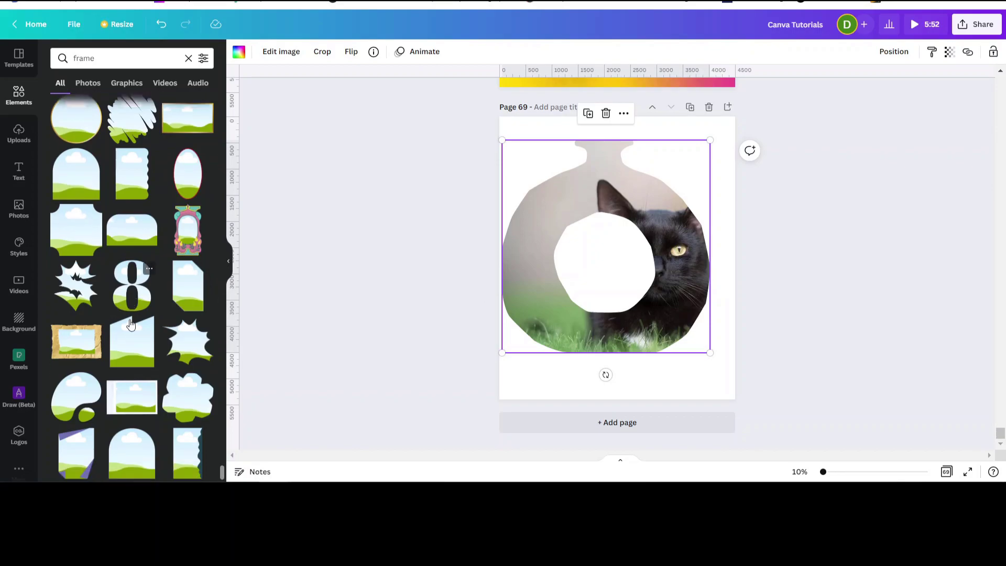
pyautogui.scroll(-6, 131, 325)
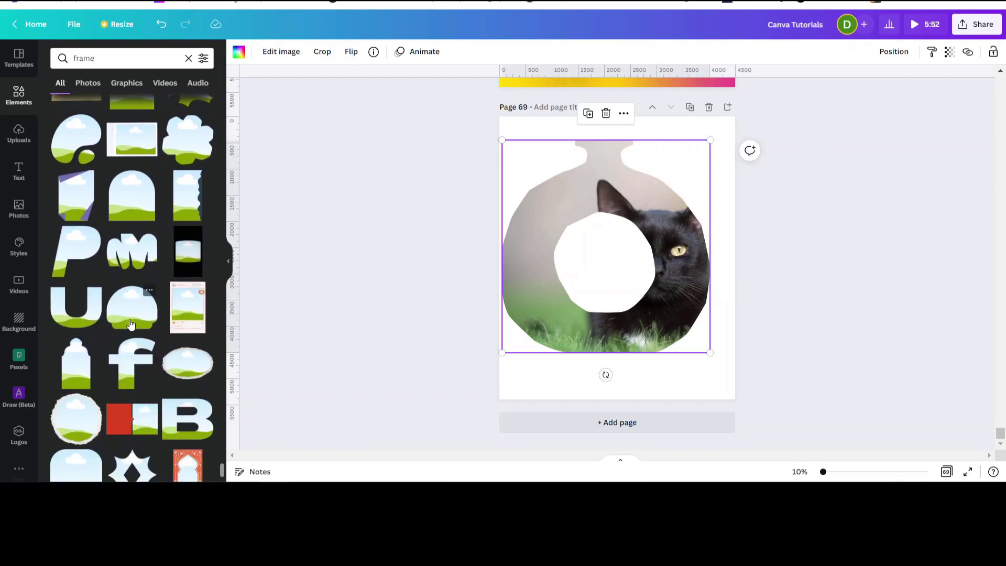
pyautogui.scroll(-5, 131, 325)
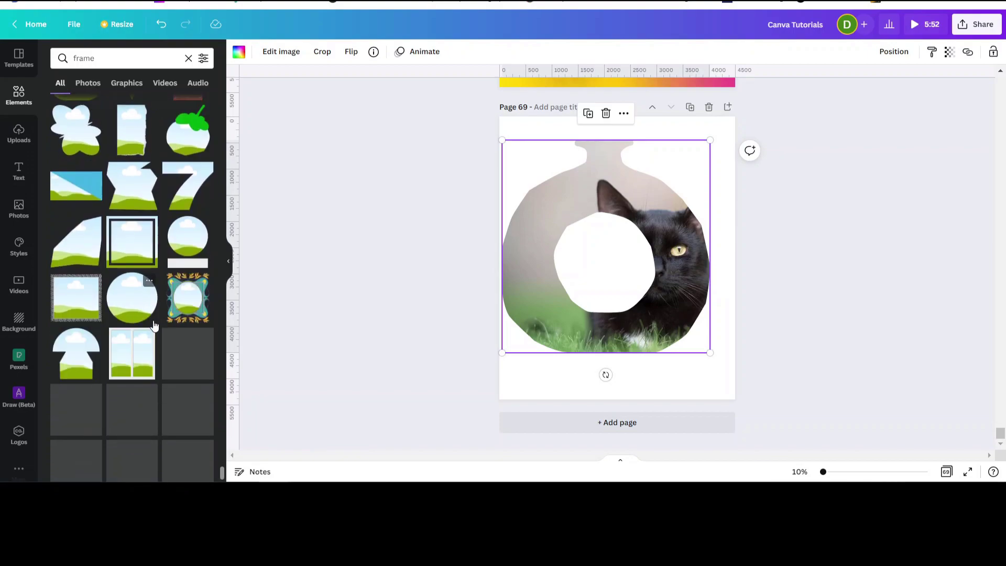
pyautogui.scroll(-1, 156, 320)
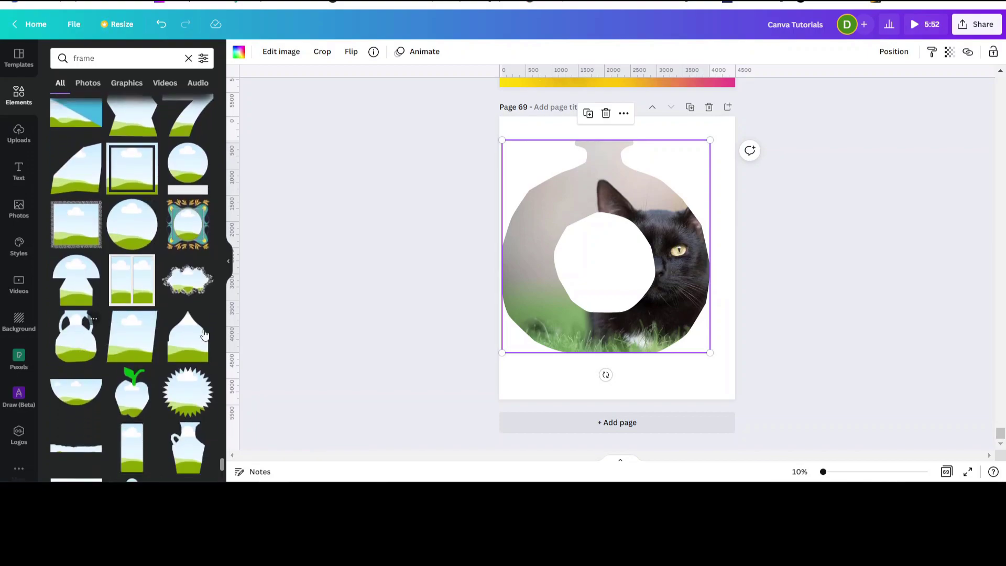
# Step: Detach the cat photo from the vase frame and delete the old frame
pyautogui.rightClick(667, 318)
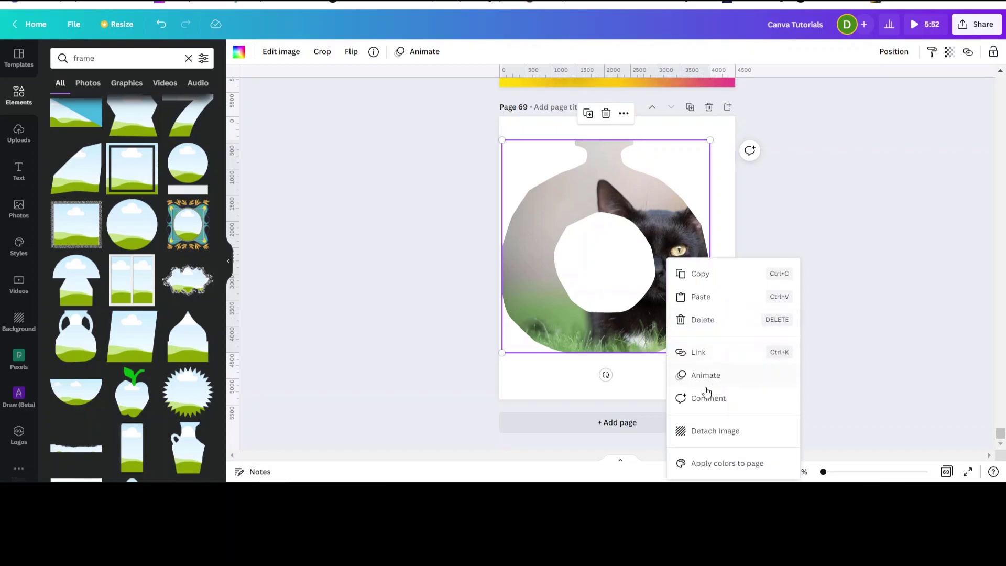
pyautogui.click(701, 431)
pyautogui.moveTo(668, 279); pyautogui.dragTo(694, 421)
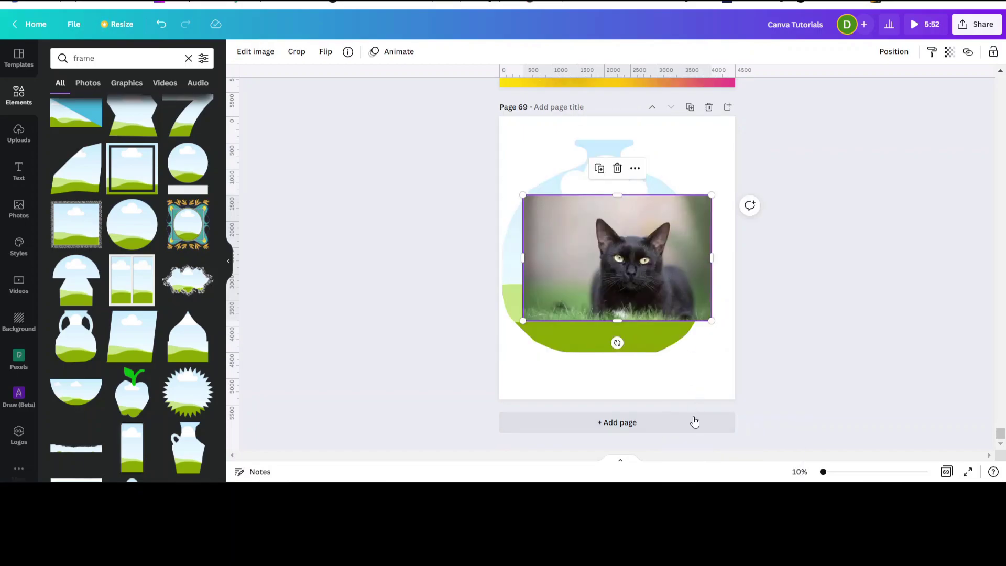
pyautogui.press('Delete')
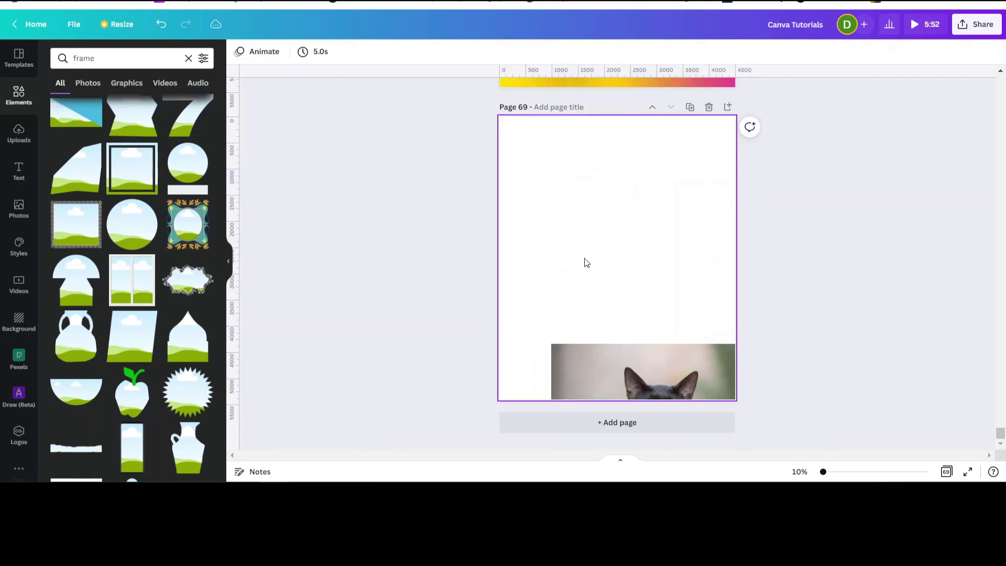
# Step: Fill a two-handled jug-shaped frame with the cat photo and enlarge it up and left
pyautogui.click(76, 347)
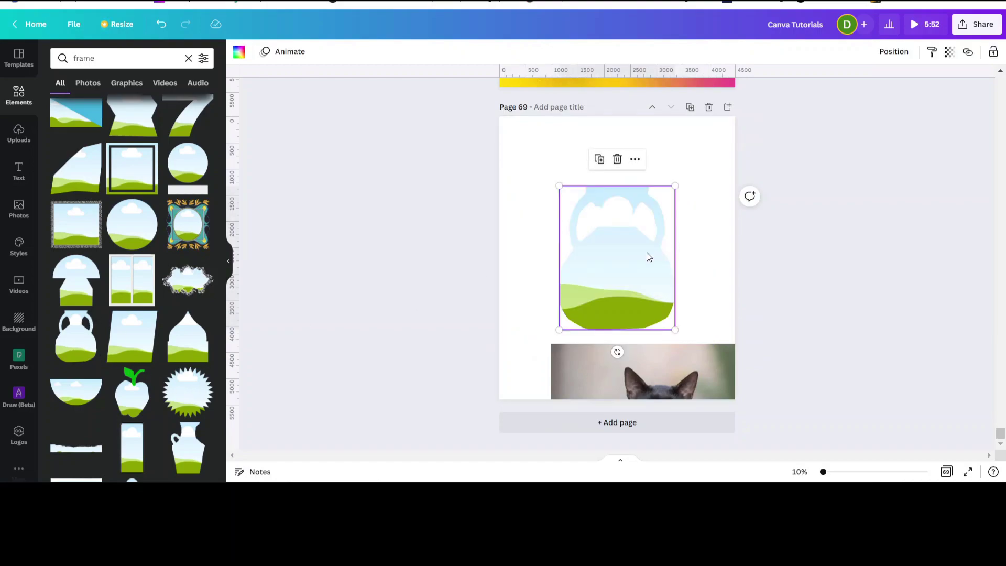
pyautogui.moveTo(657, 373); pyautogui.dragTo(631, 283)
pyautogui.doubleClick(632, 269)
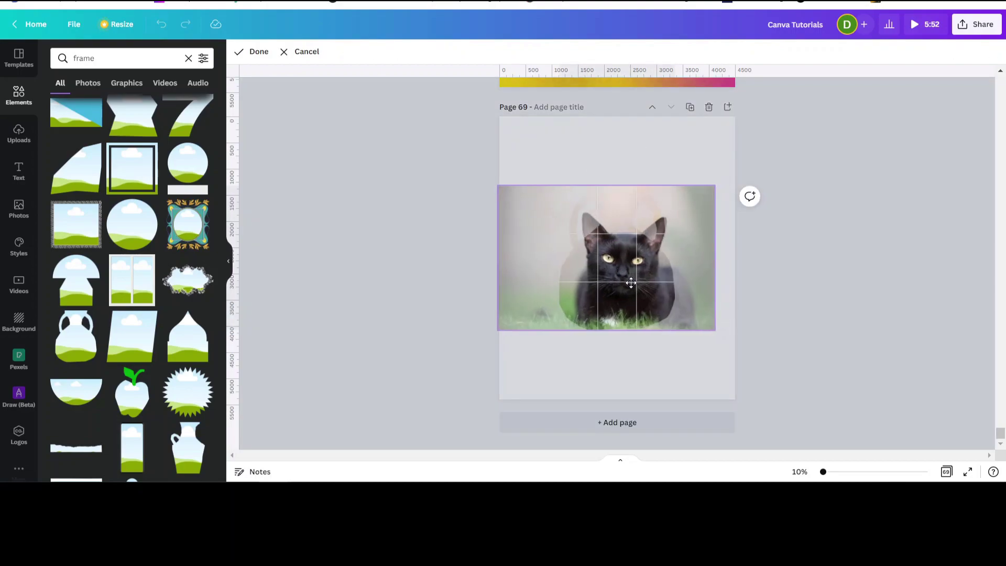
pyautogui.click(844, 244)
pyautogui.moveTo(558, 187); pyautogui.dragTo(522, 140)
# Step: Detach the cat photo and stretch the empty jug frame to the page's corners
pyautogui.rightClick(620, 256)
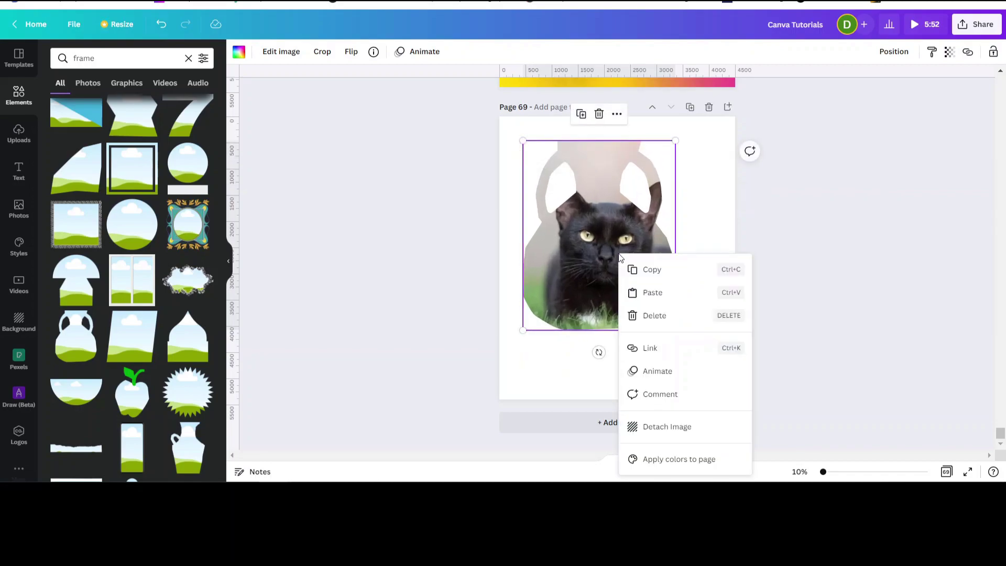
pyautogui.click(659, 428)
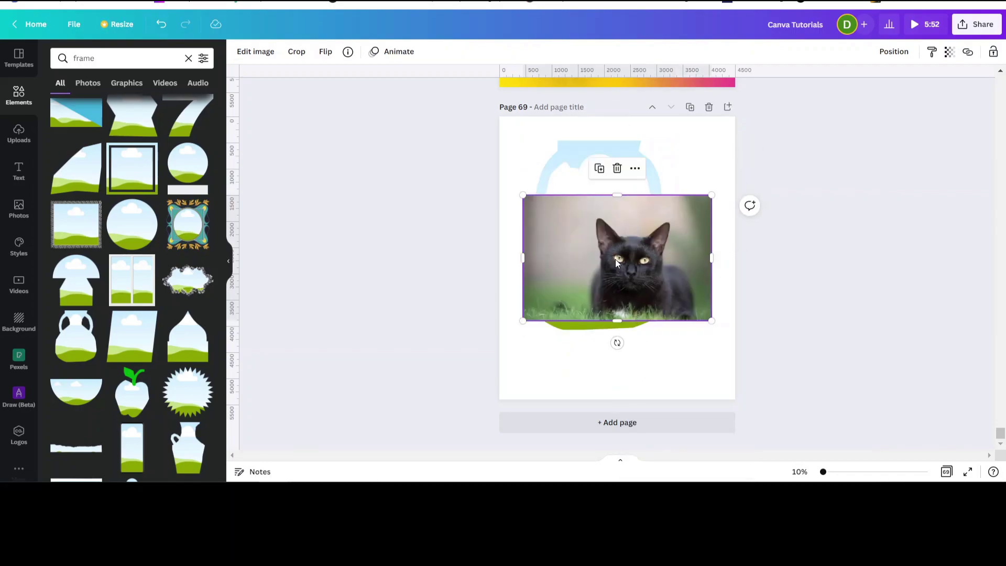
pyautogui.click(602, 219)
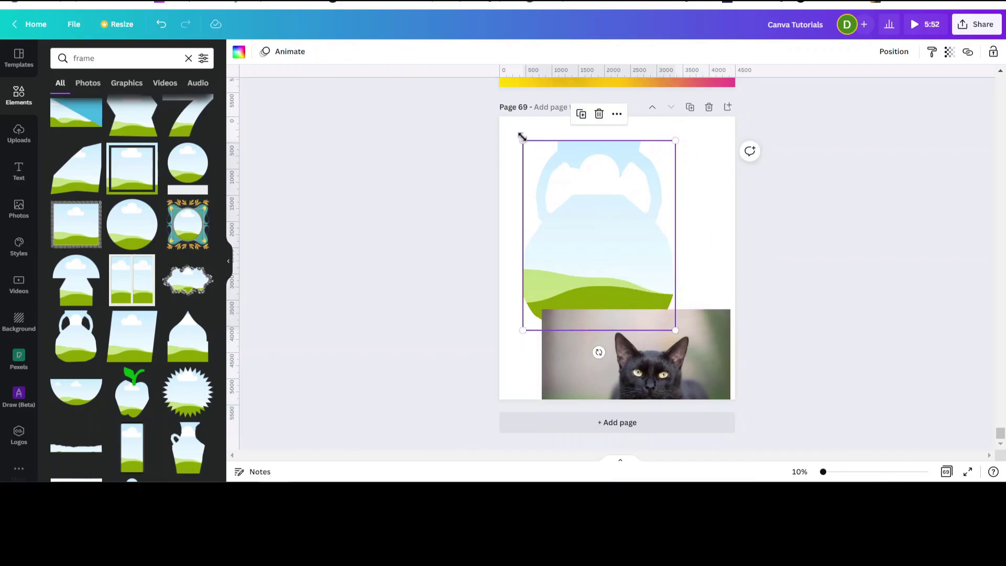
pyautogui.moveTo(522, 139); pyautogui.dragTo(502, 119)
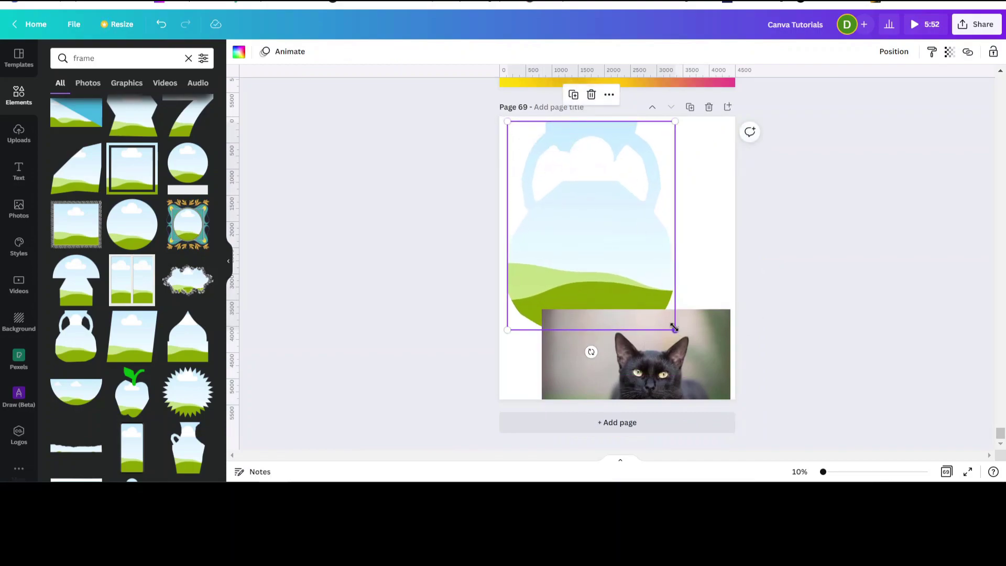
pyautogui.moveTo(675, 329); pyautogui.dragTo(732, 384)
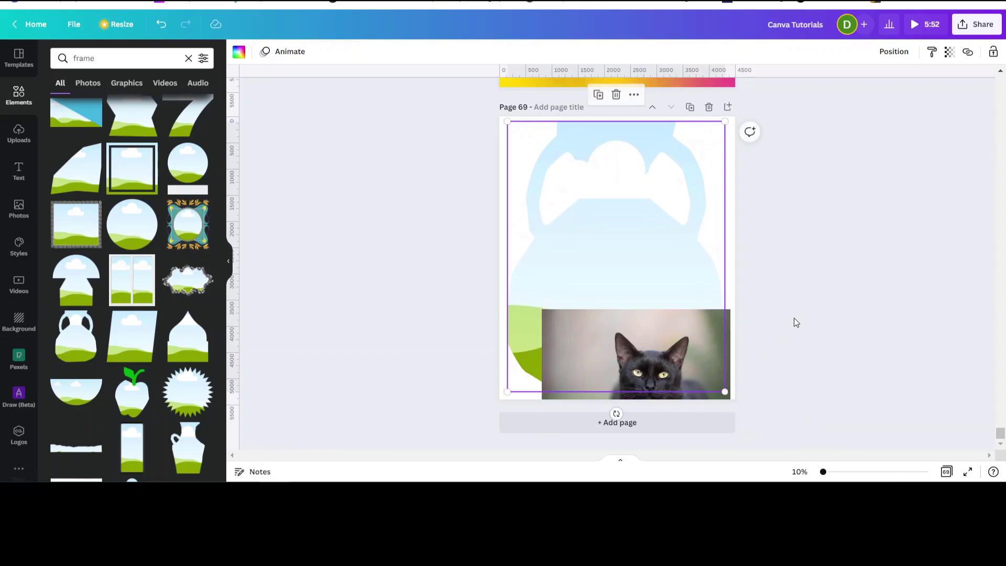
pyautogui.click(688, 408)
# Step: Refill the enlarged jug frame with the cat photo, its face centred
pyautogui.moveTo(689, 395); pyautogui.dragTo(631, 313)
pyautogui.doubleClick(641, 296)
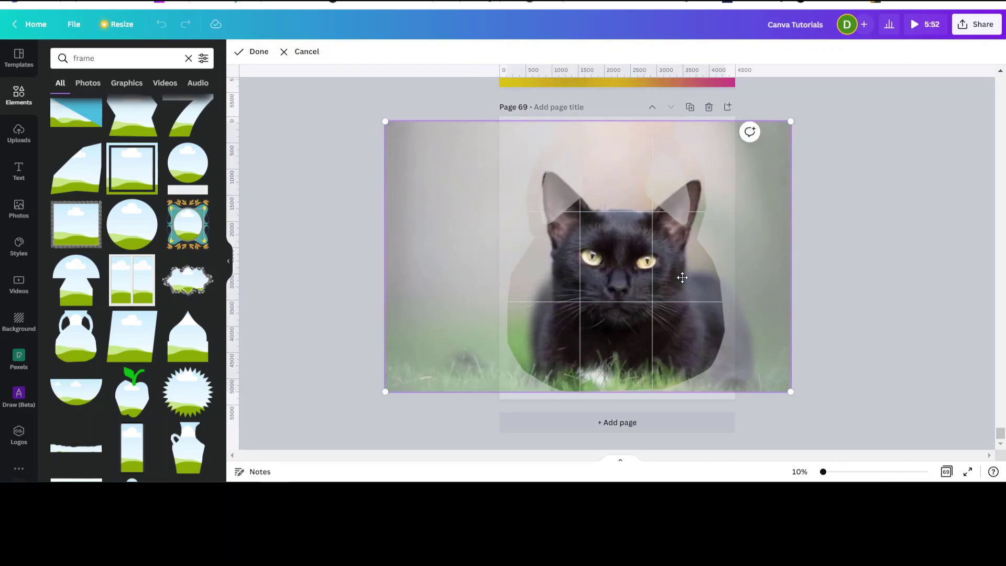
pyautogui.click(844, 214)
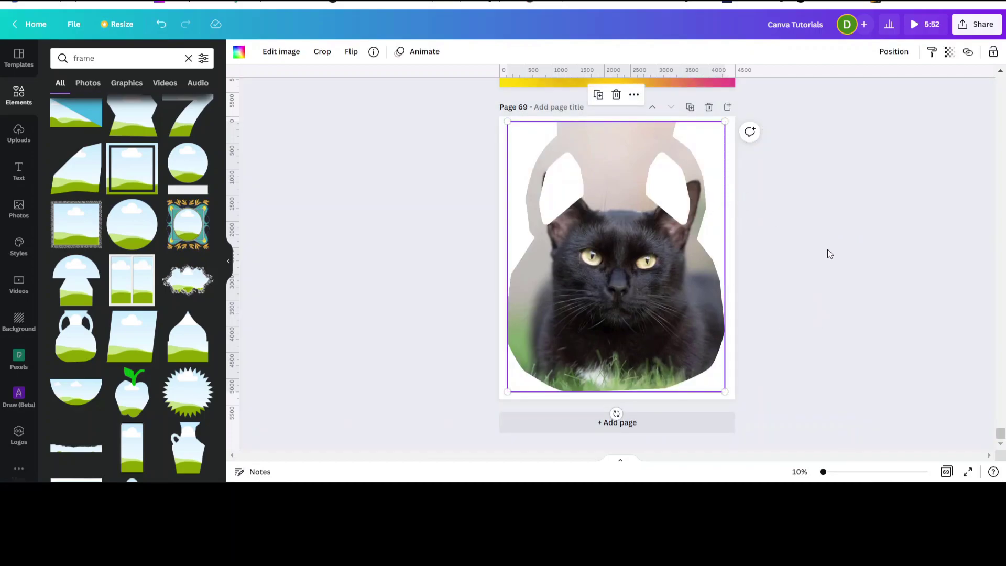
pyautogui.scroll(-3, 190, 317)
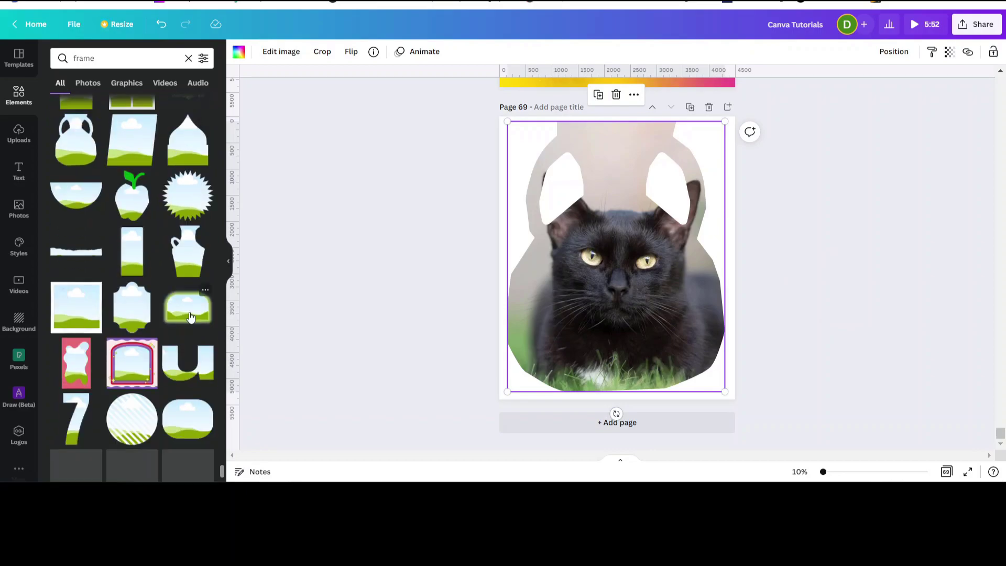
pyautogui.scroll(-3, 135, 286)
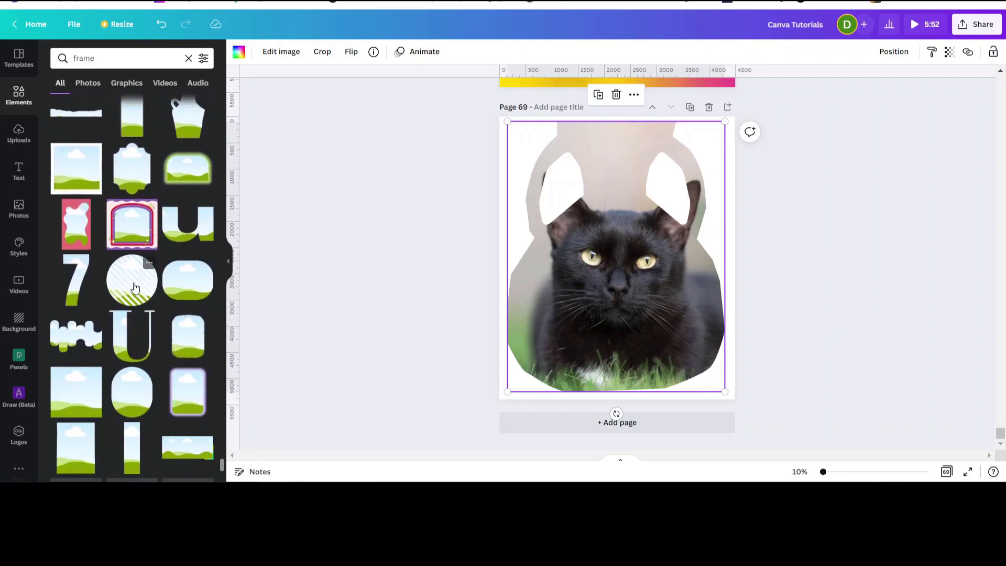
pyautogui.scroll(-3, 135, 287)
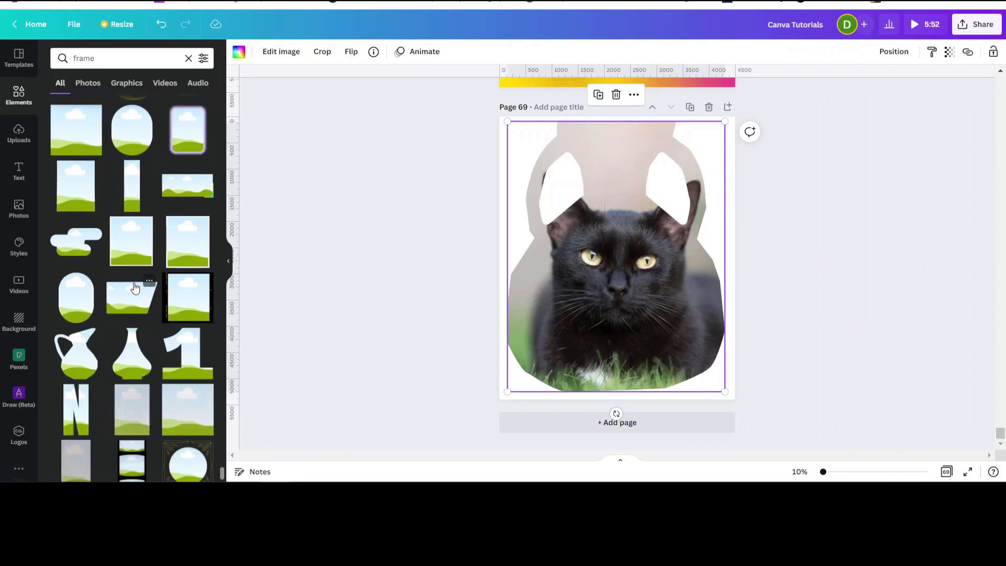